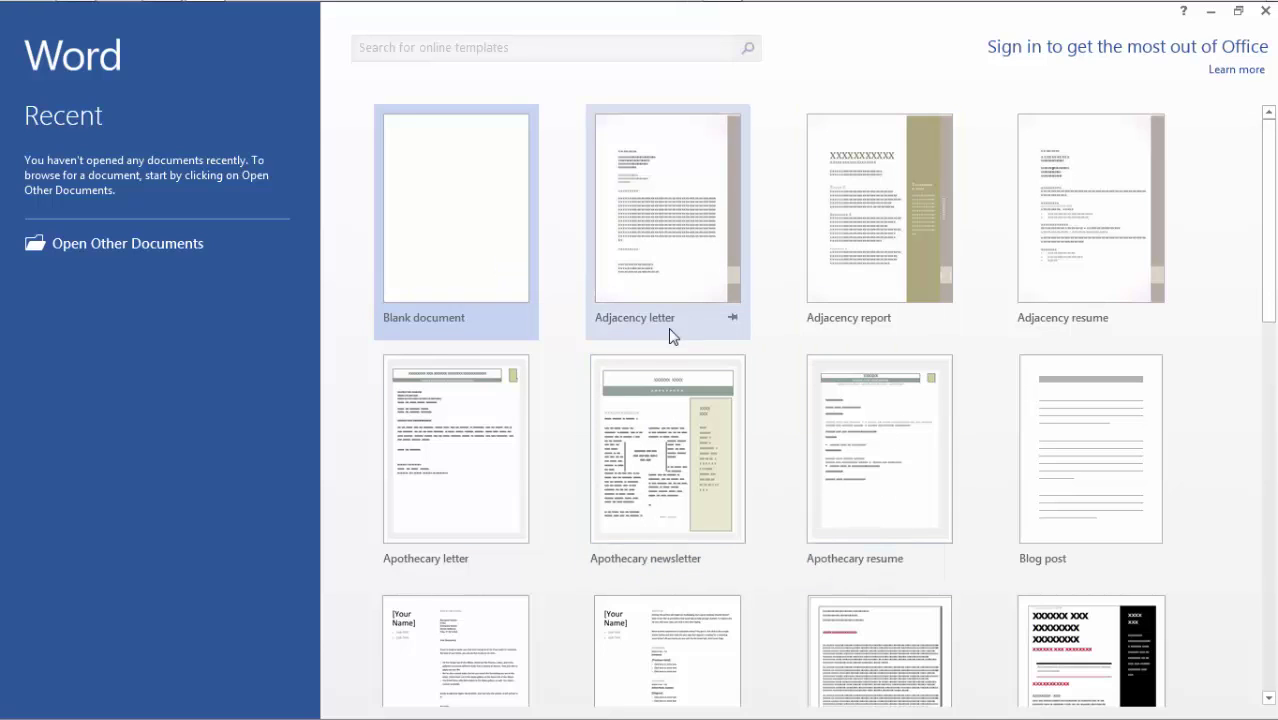
- Create a new blank document
click(451, 150)
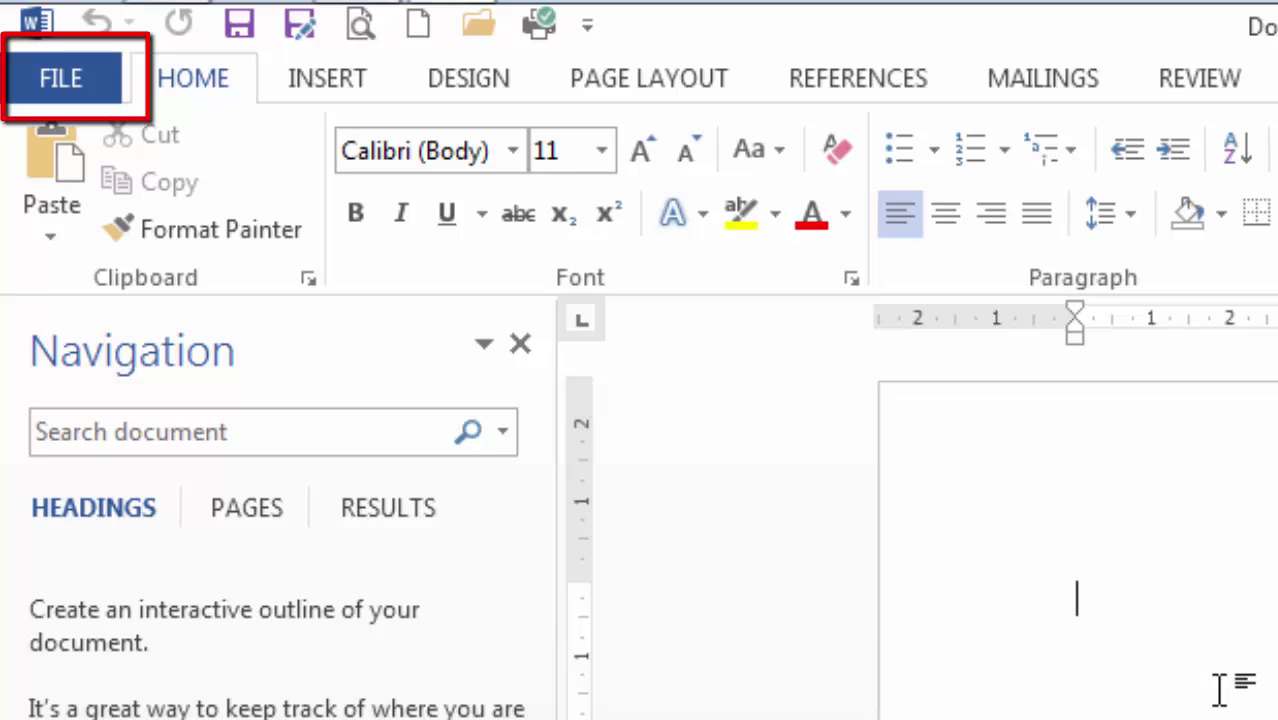
- Examine the Info, New, Open, Save As, Print, Share, Export and Account pages and the general Word options, changing nothing
click(102, 82)
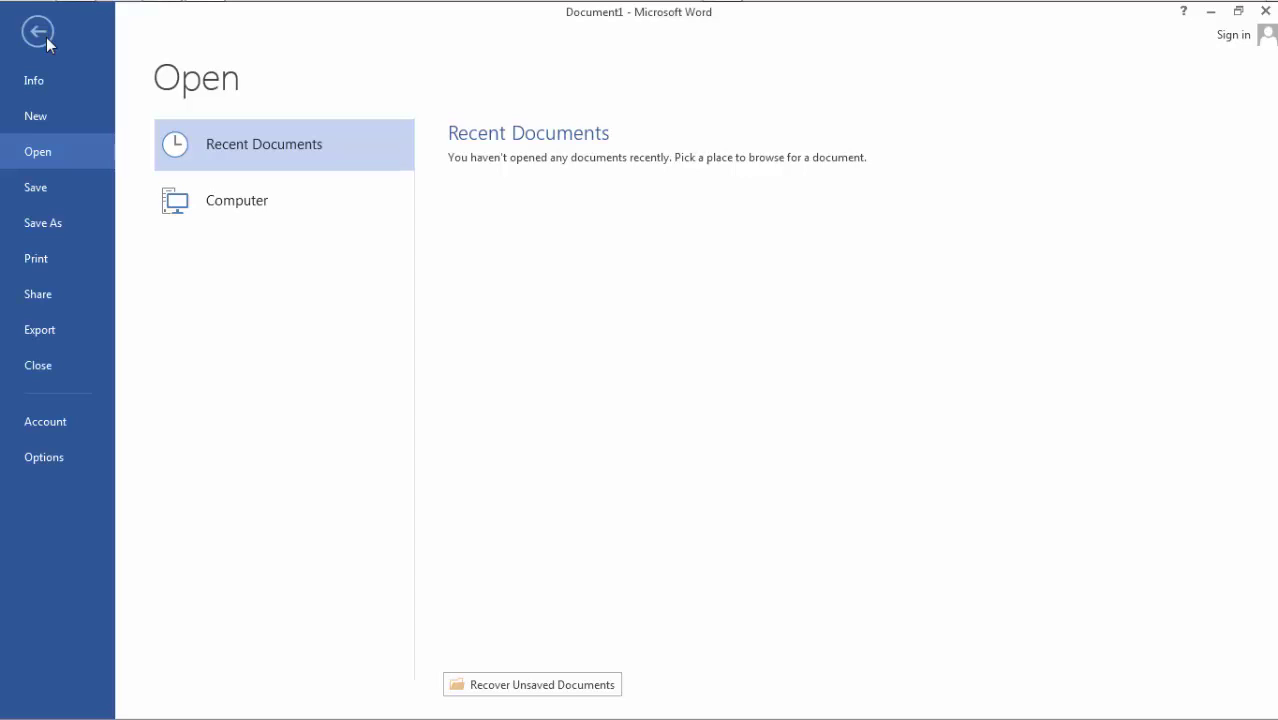
click(49, 85)
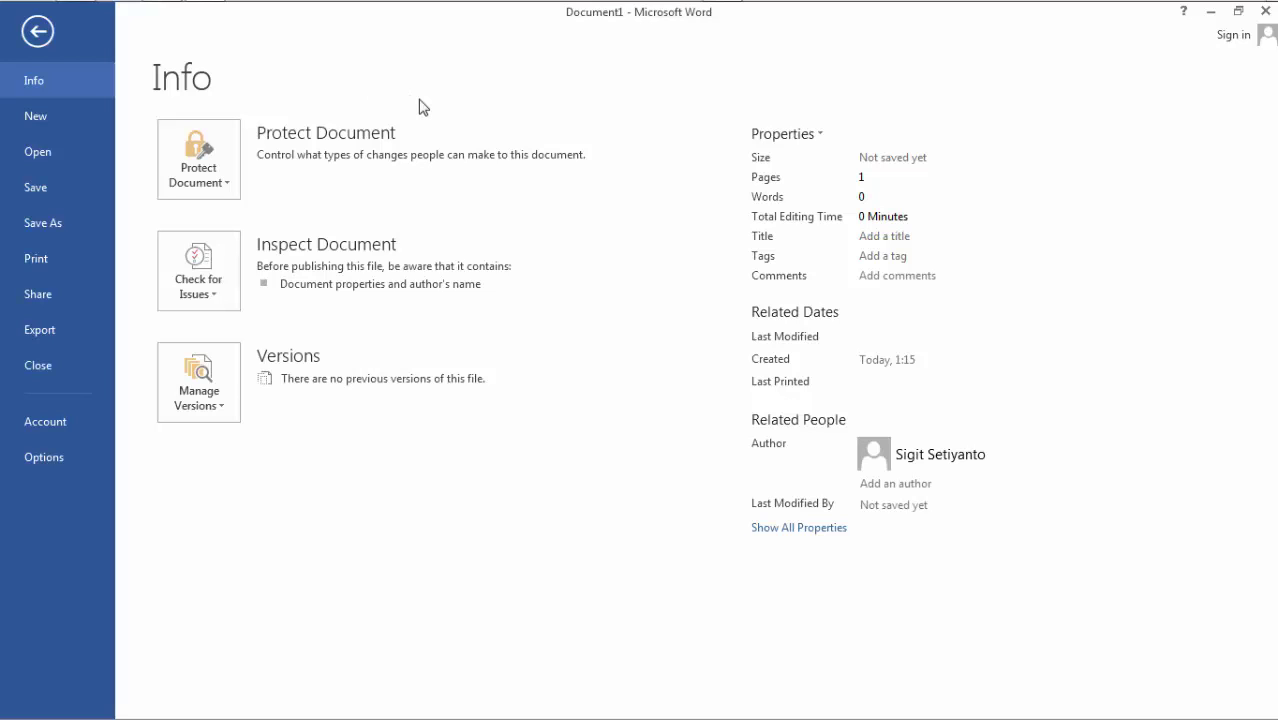
click(80, 121)
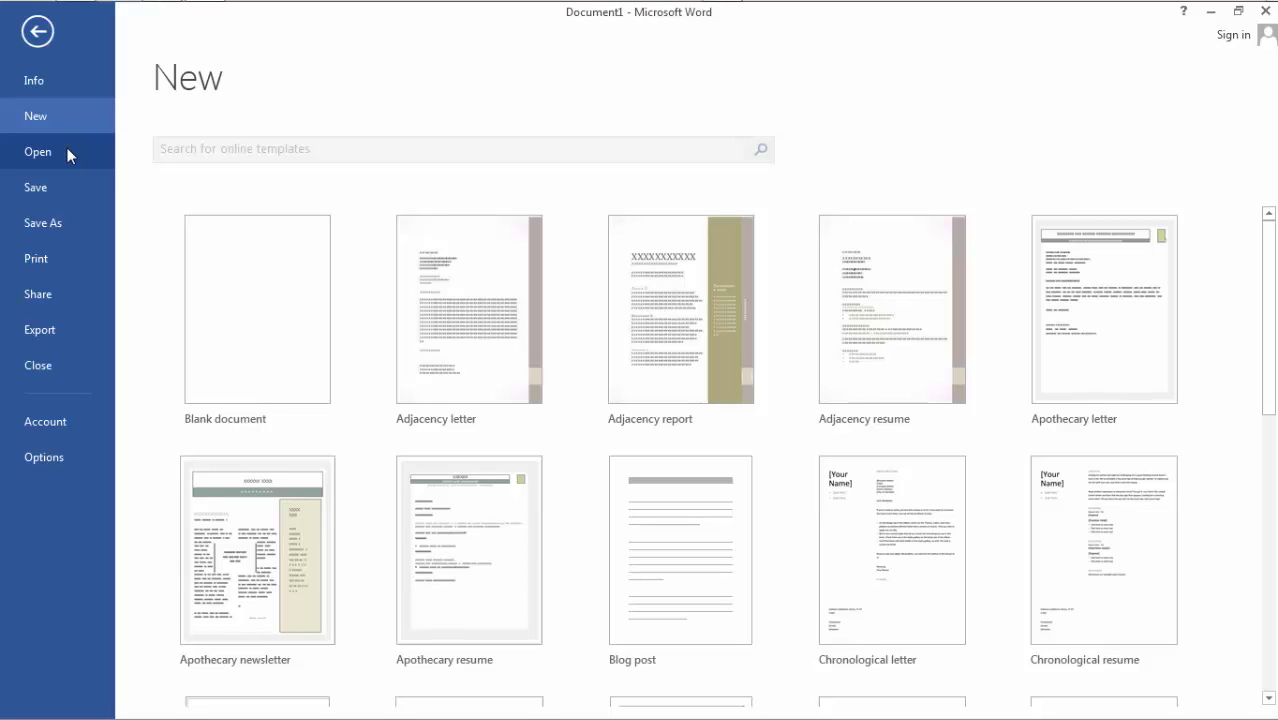
click(67, 148)
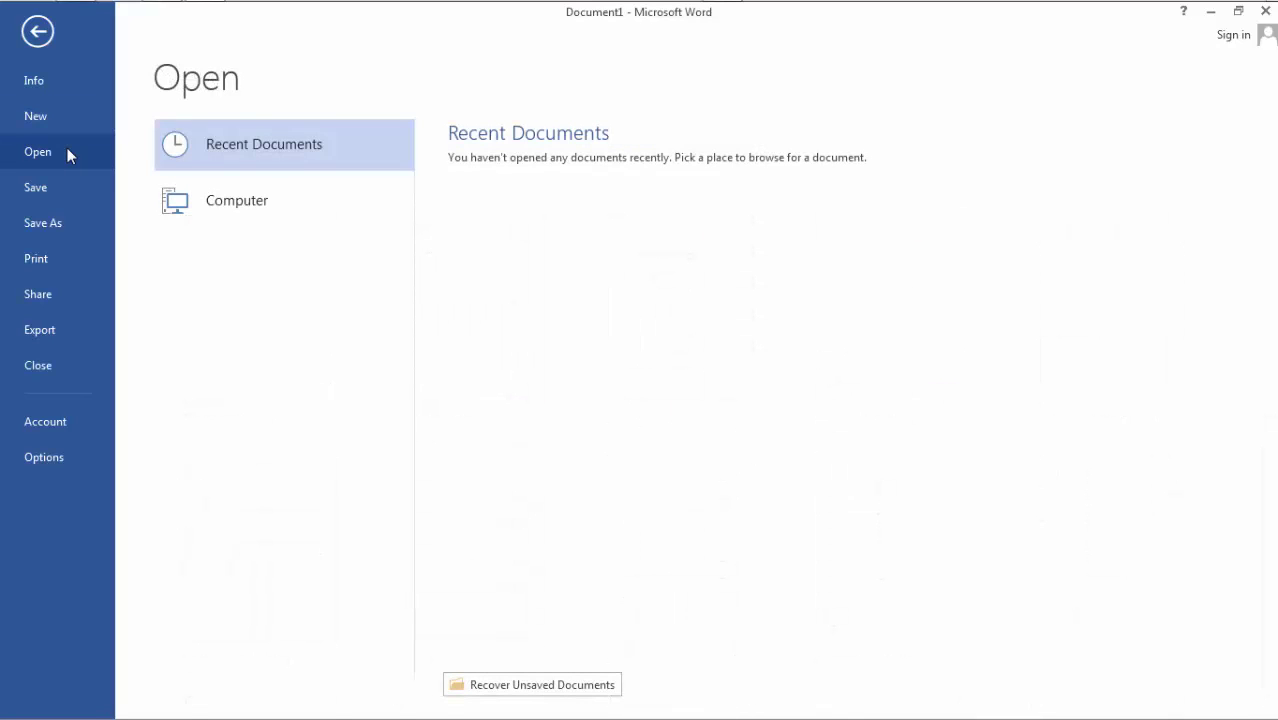
click(234, 197)
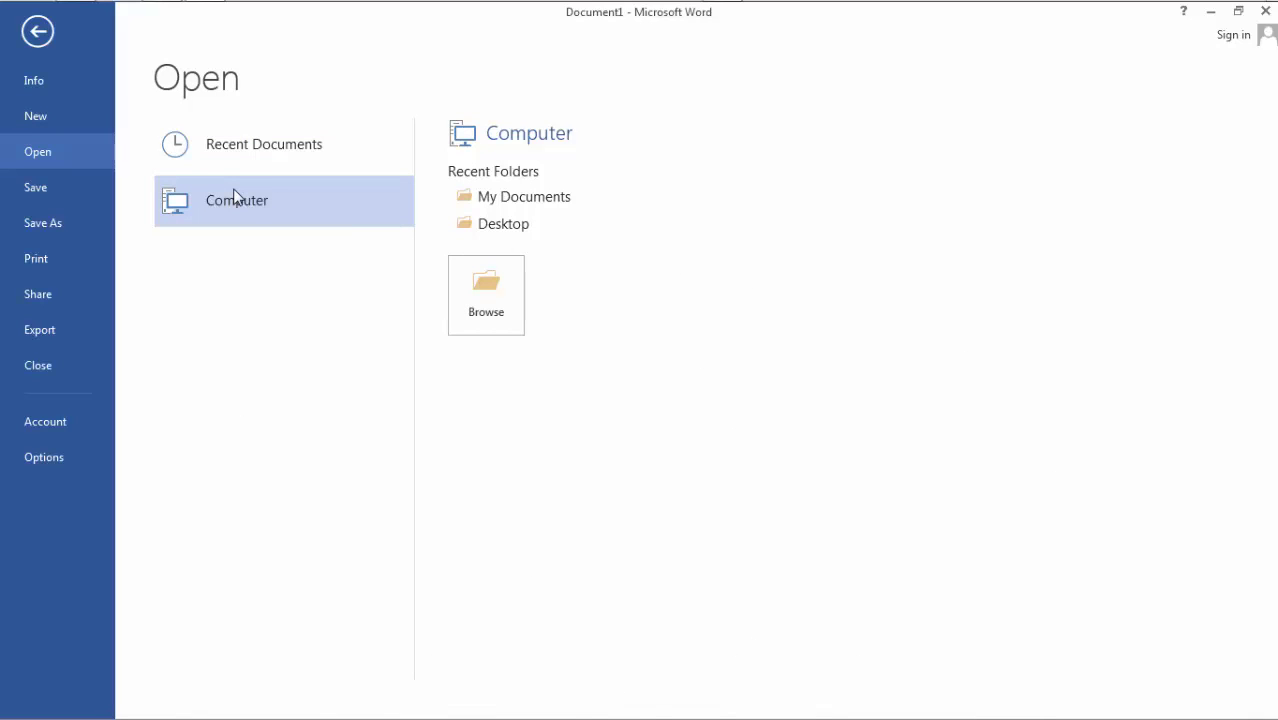
click(88, 181)
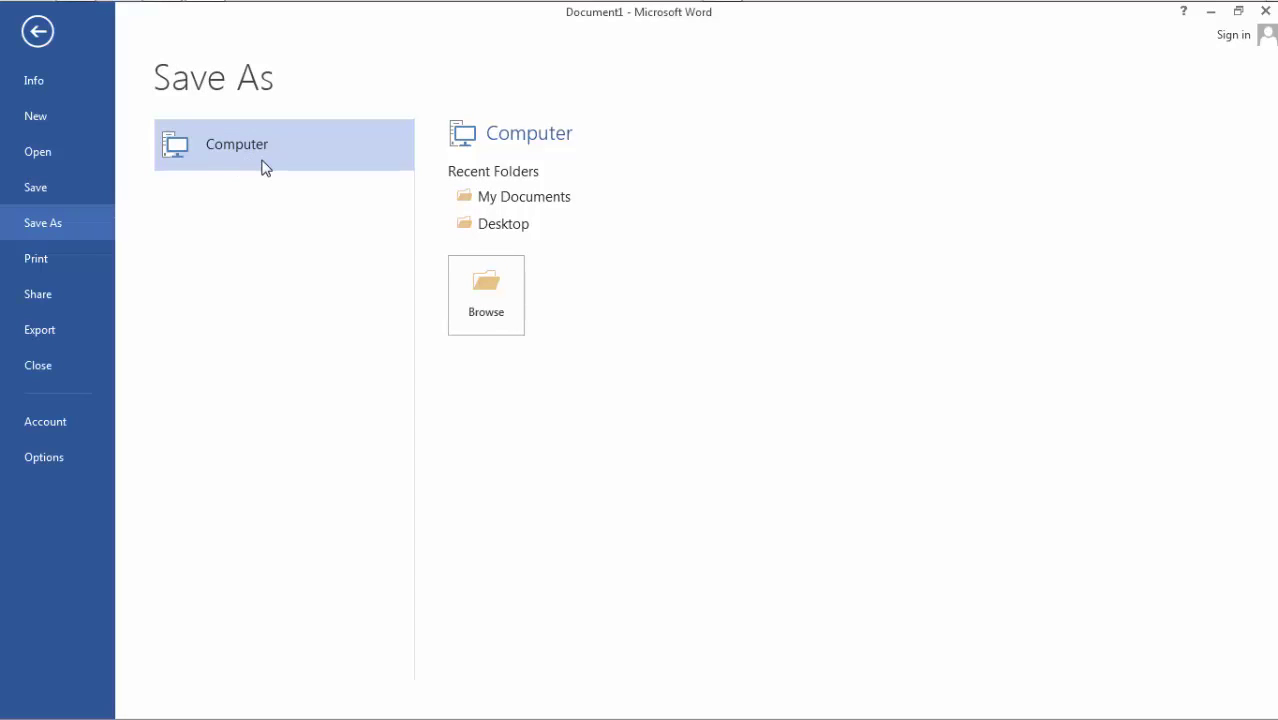
click(99, 251)
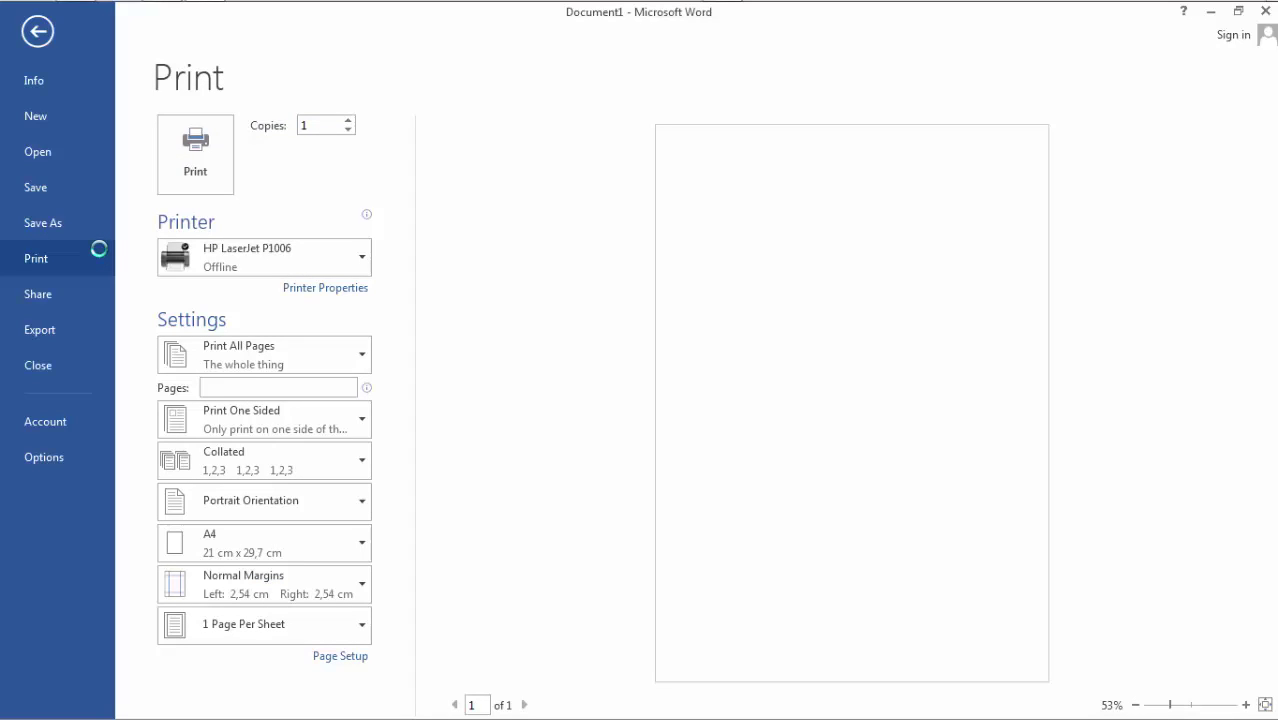
click(67, 293)
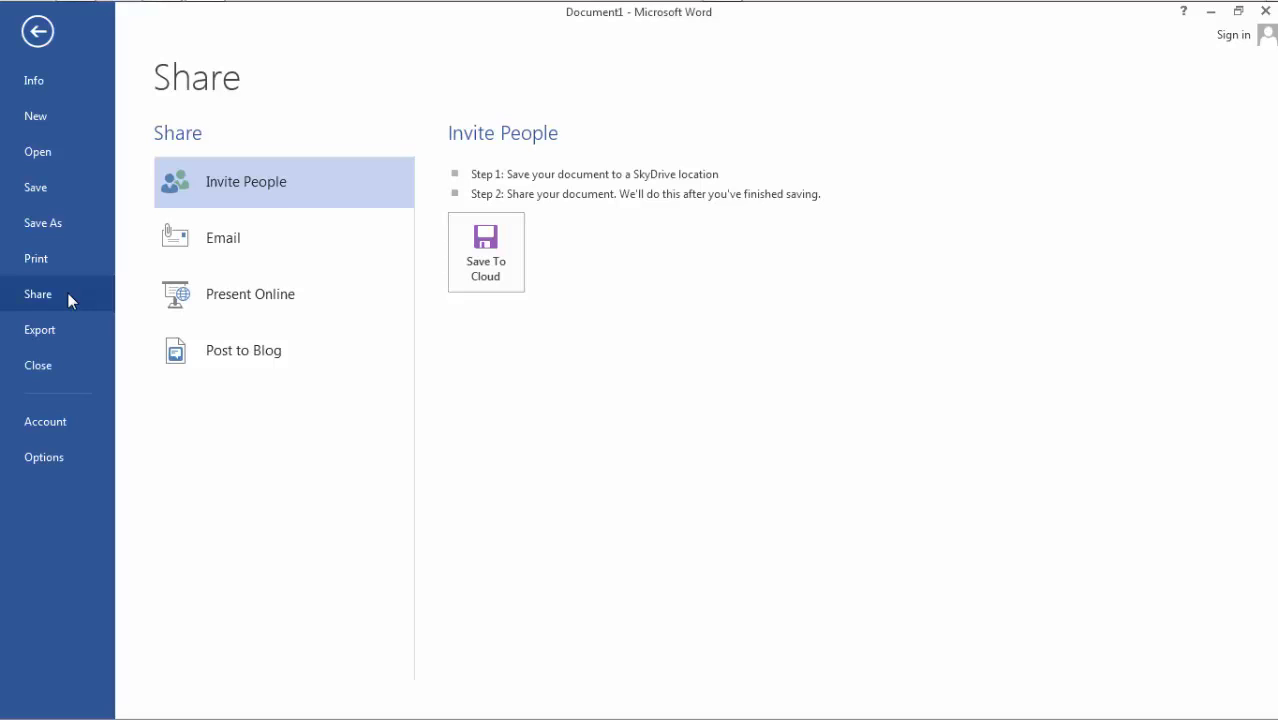
click(60, 320)
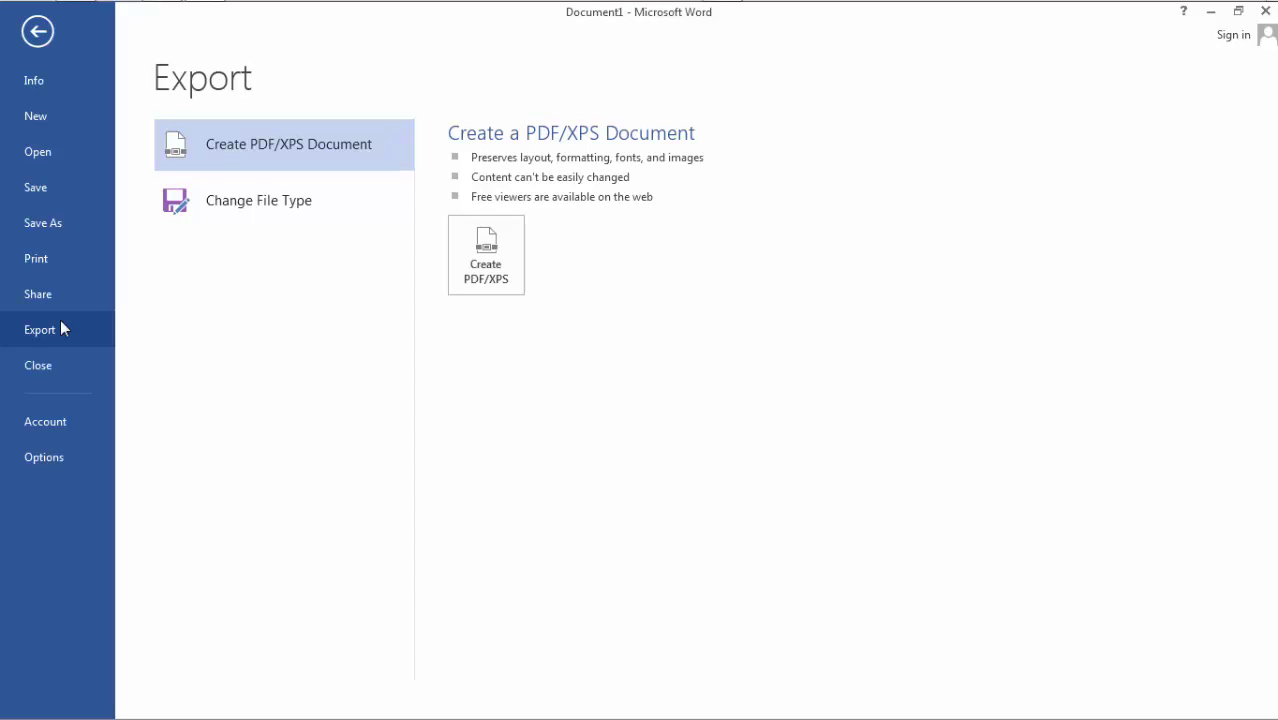
click(66, 424)
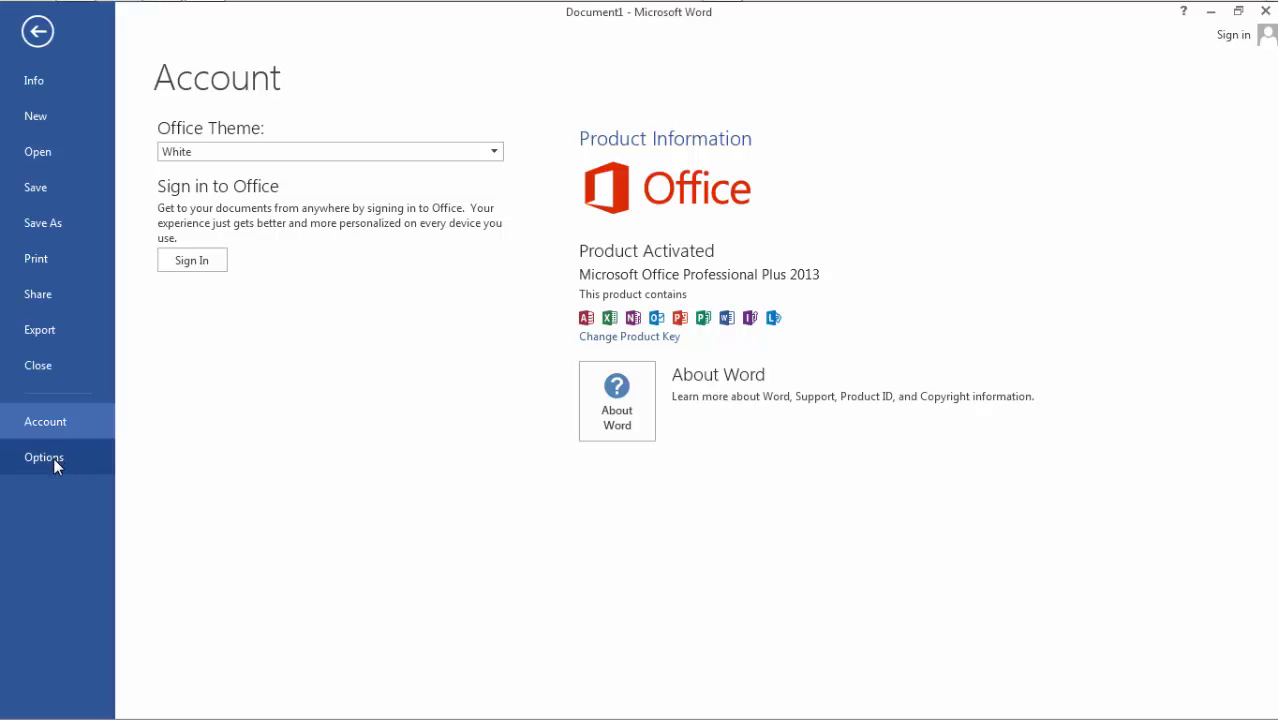
click(54, 458)
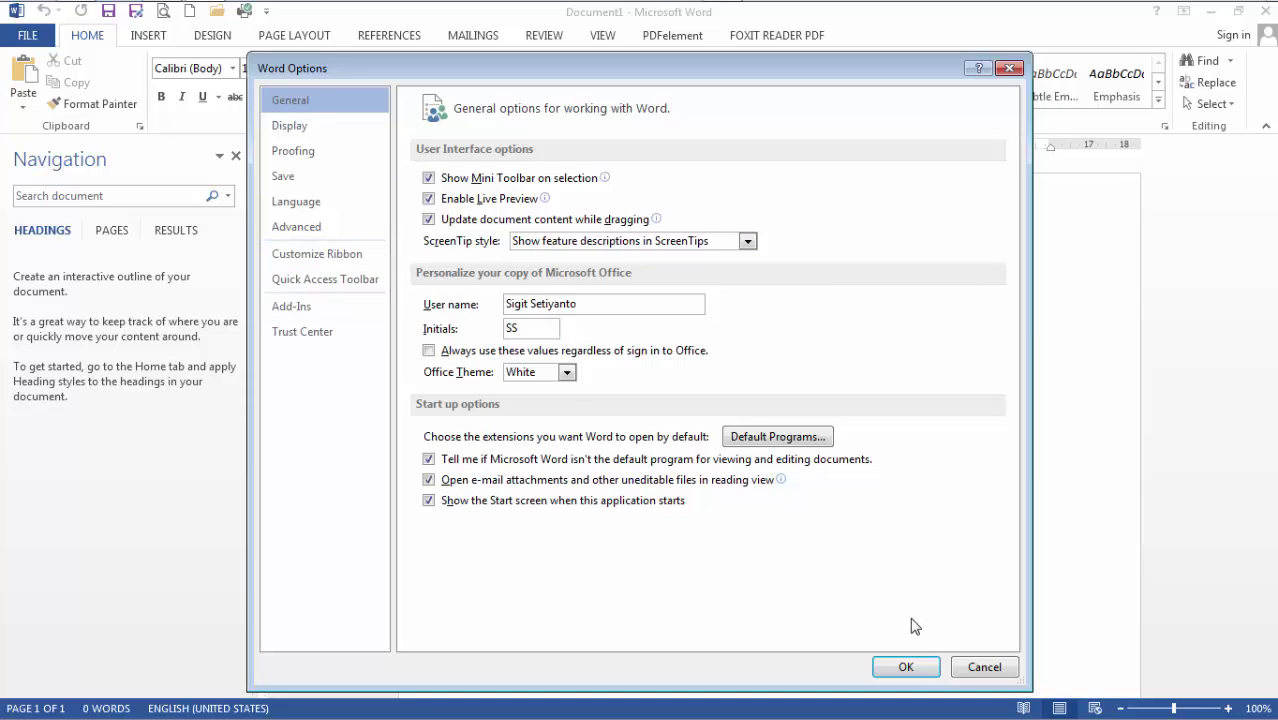
click(975, 668)
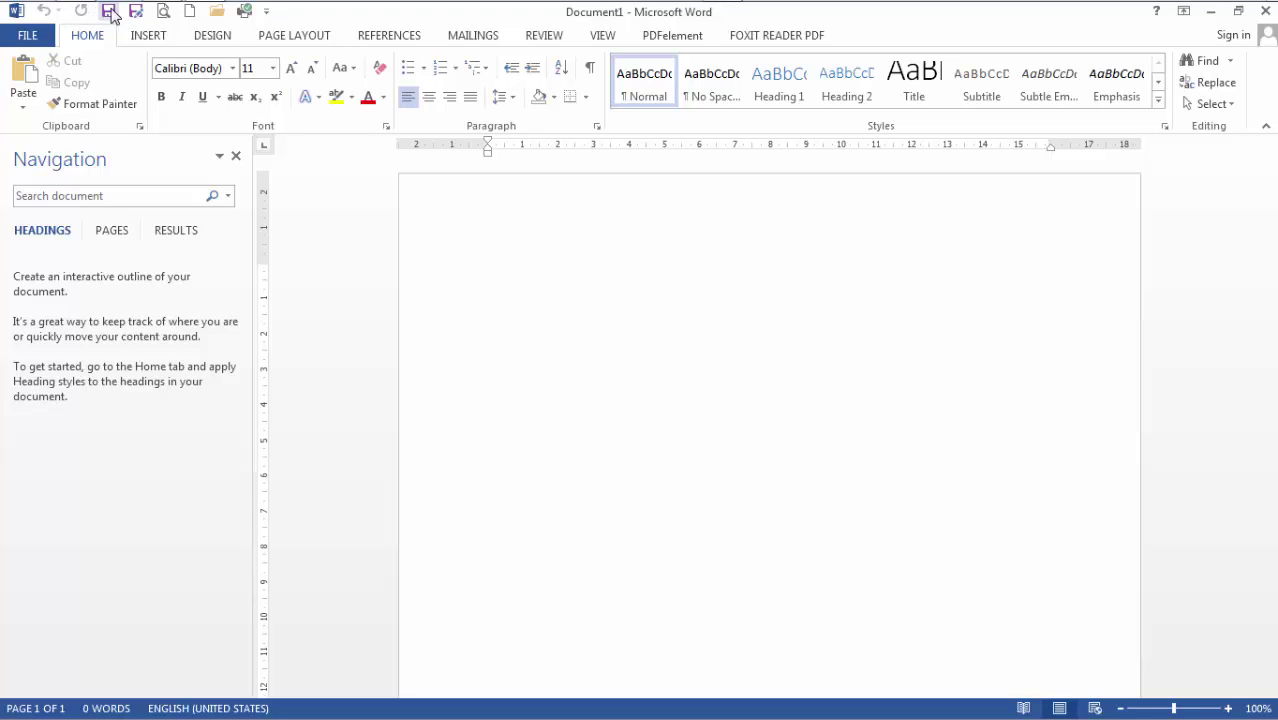
- Remove the New, Open, Quick Print, and Print Preview and Print commands from the Quick Access Toolbar
click(268, 12)
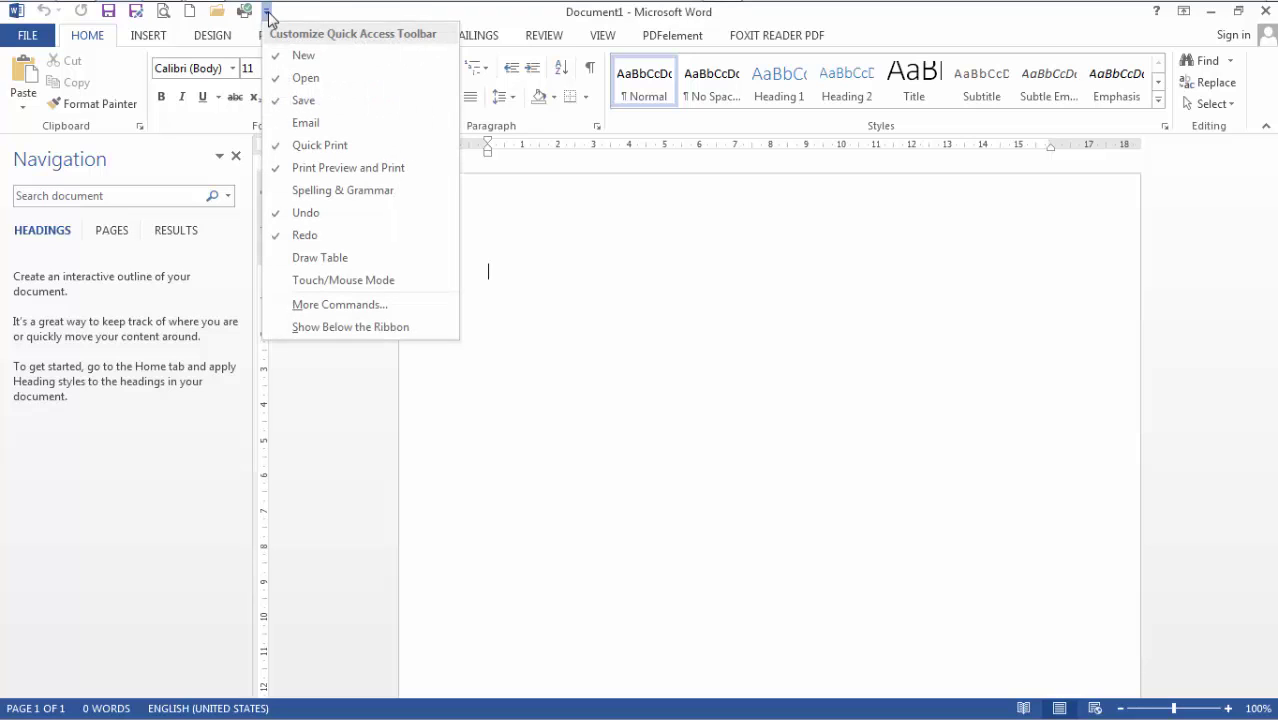
click(316, 62)
click(240, 11)
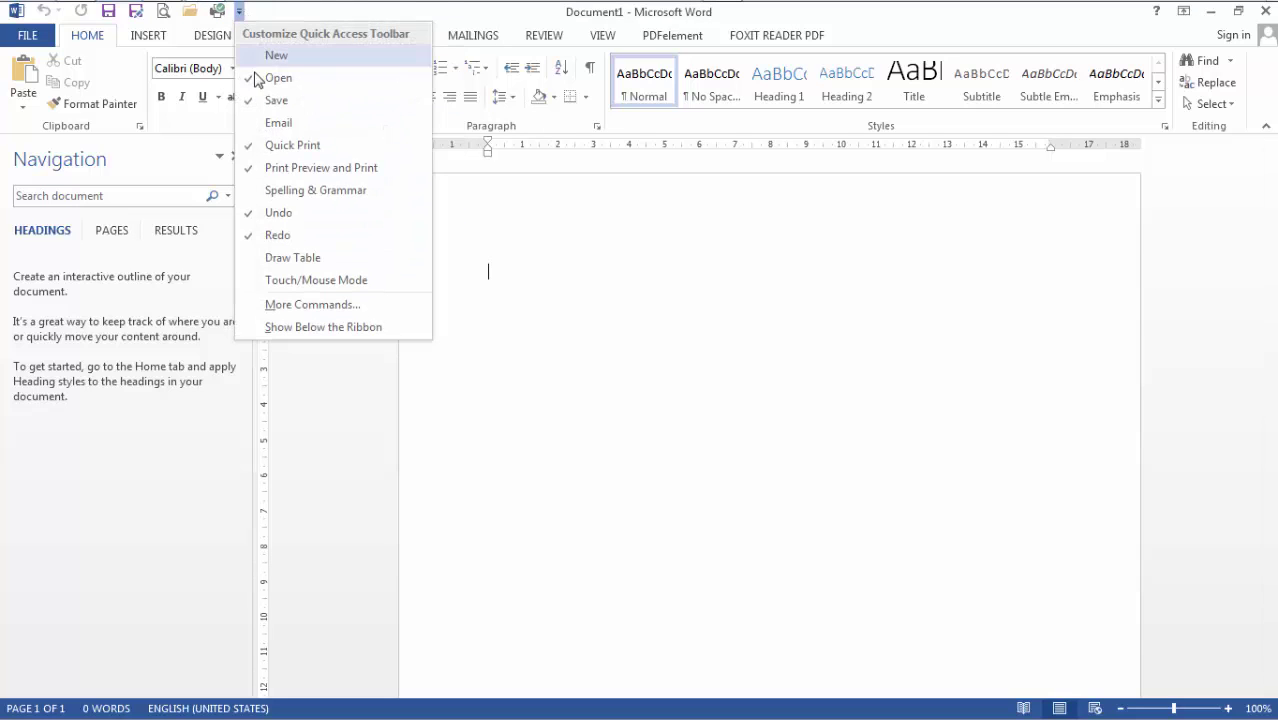
click(257, 80)
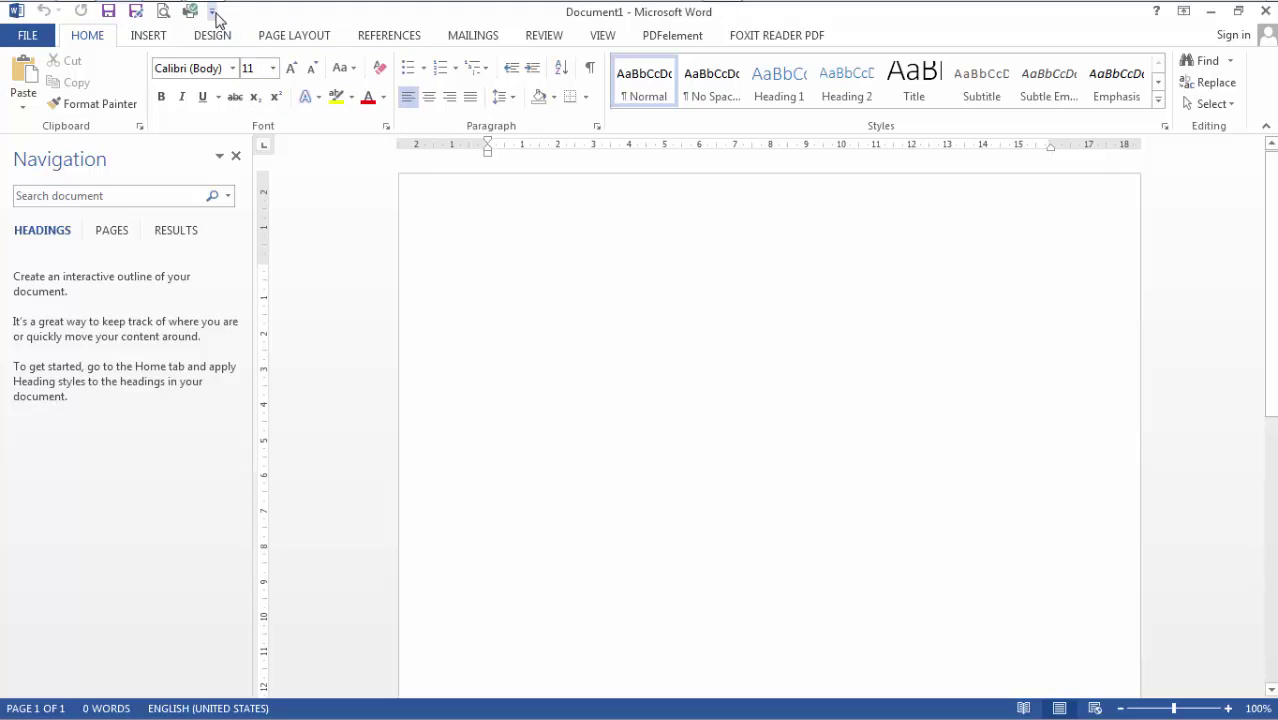
click(212, 11)
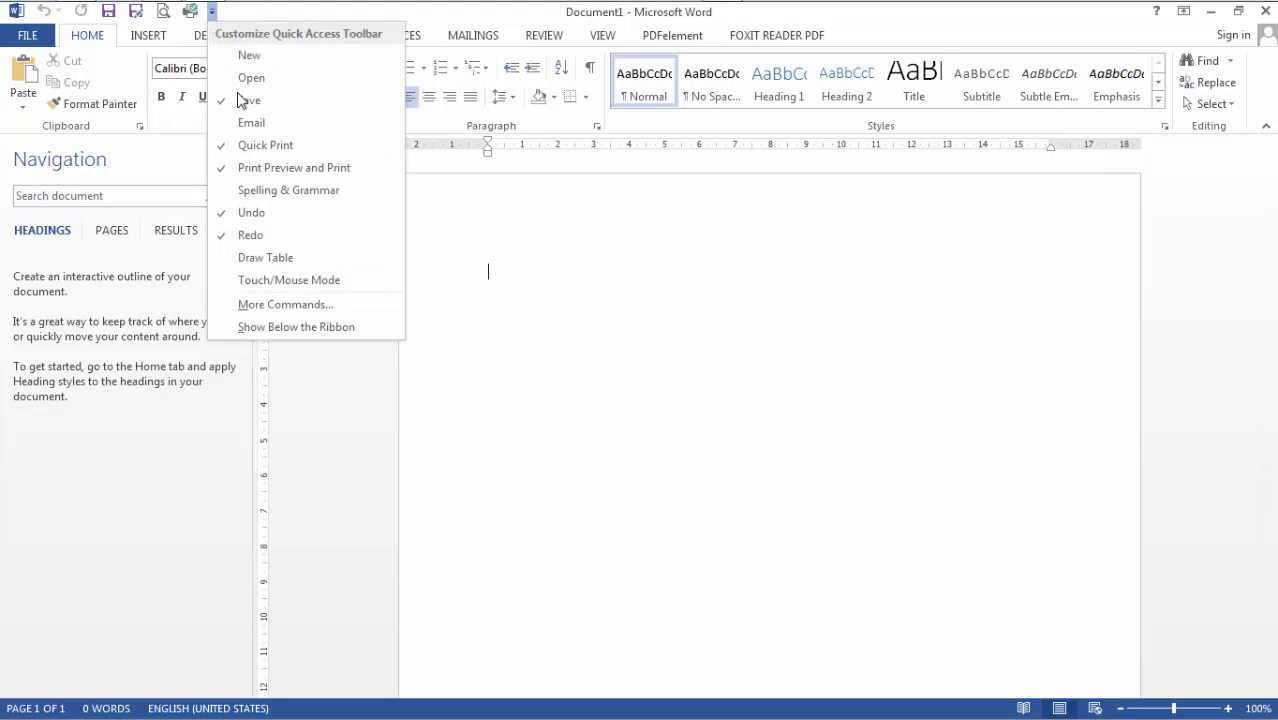
click(261, 152)
click(184, 12)
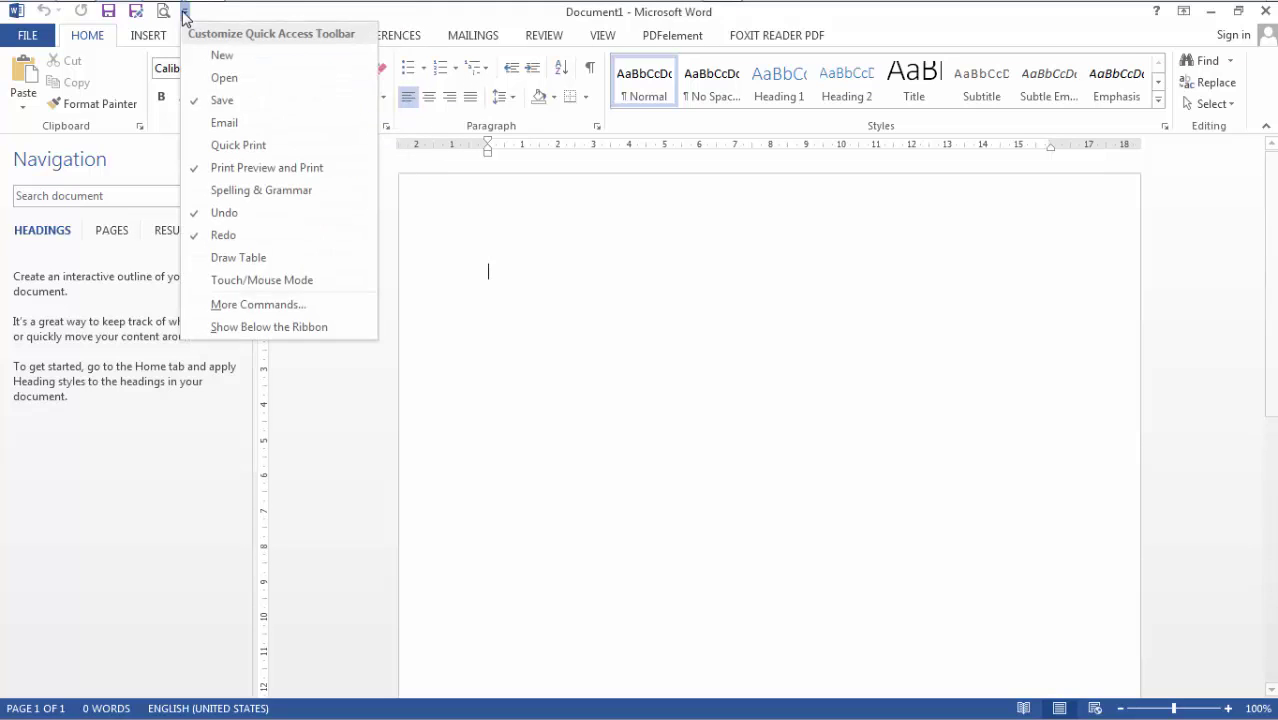
click(222, 167)
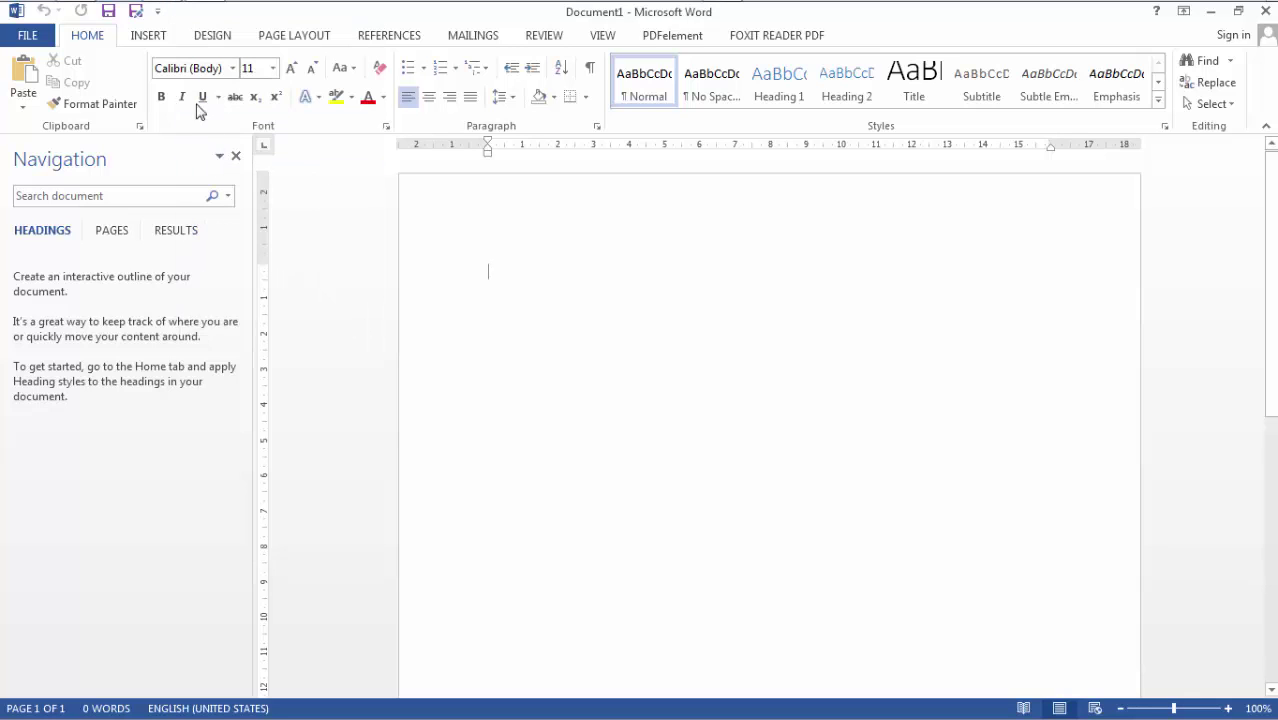
- Remove the Save As command from the Quick Access Toolbar for all documents through its customization options
click(158, 11)
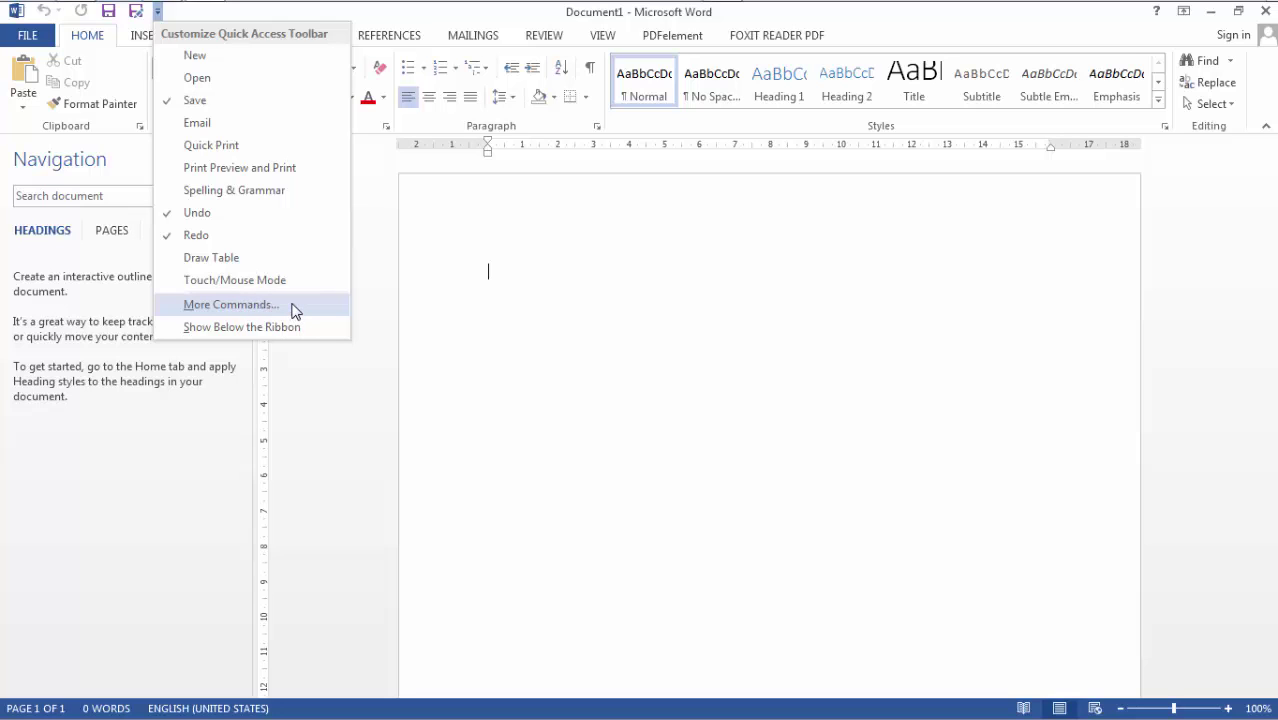
click(231, 304)
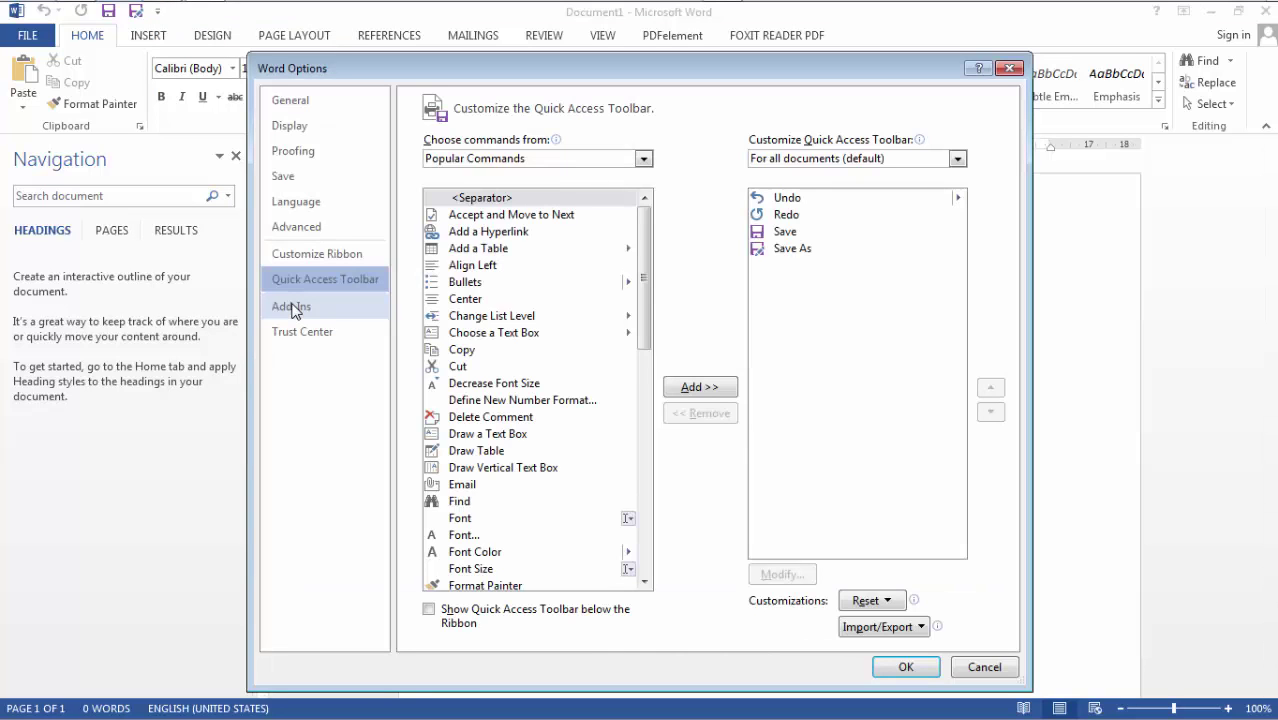
click(644, 163)
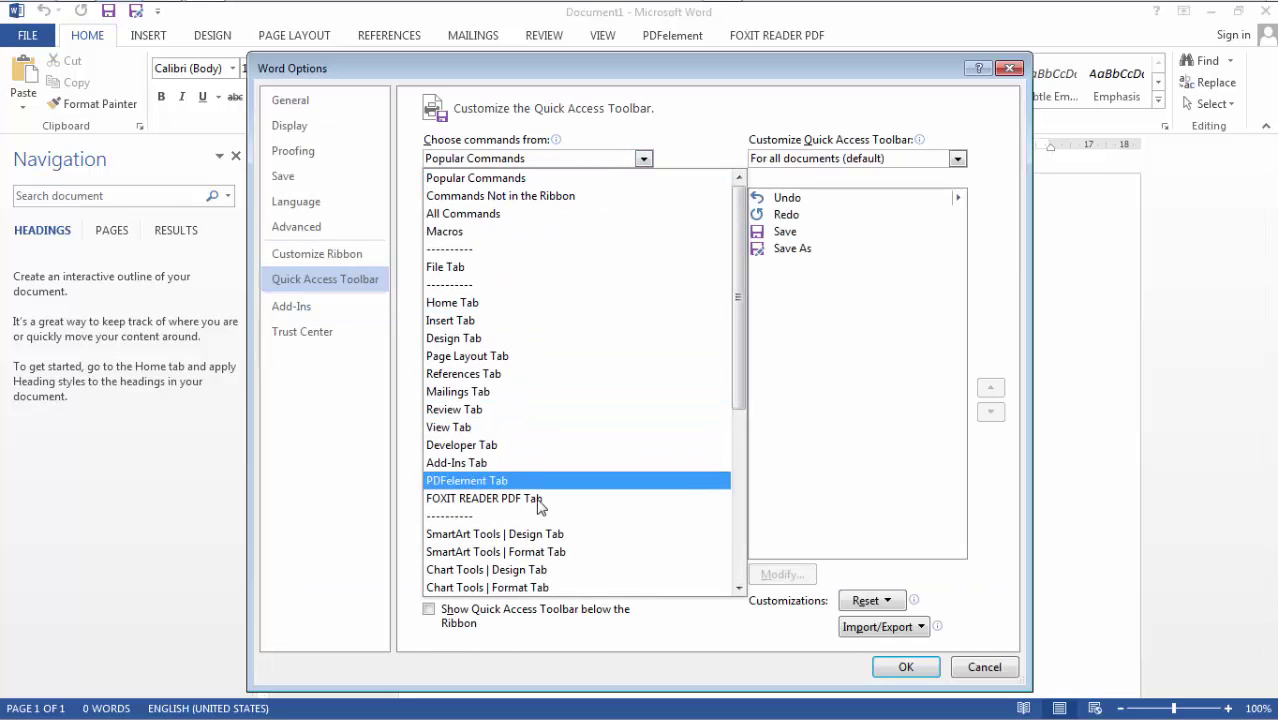
click(766, 373)
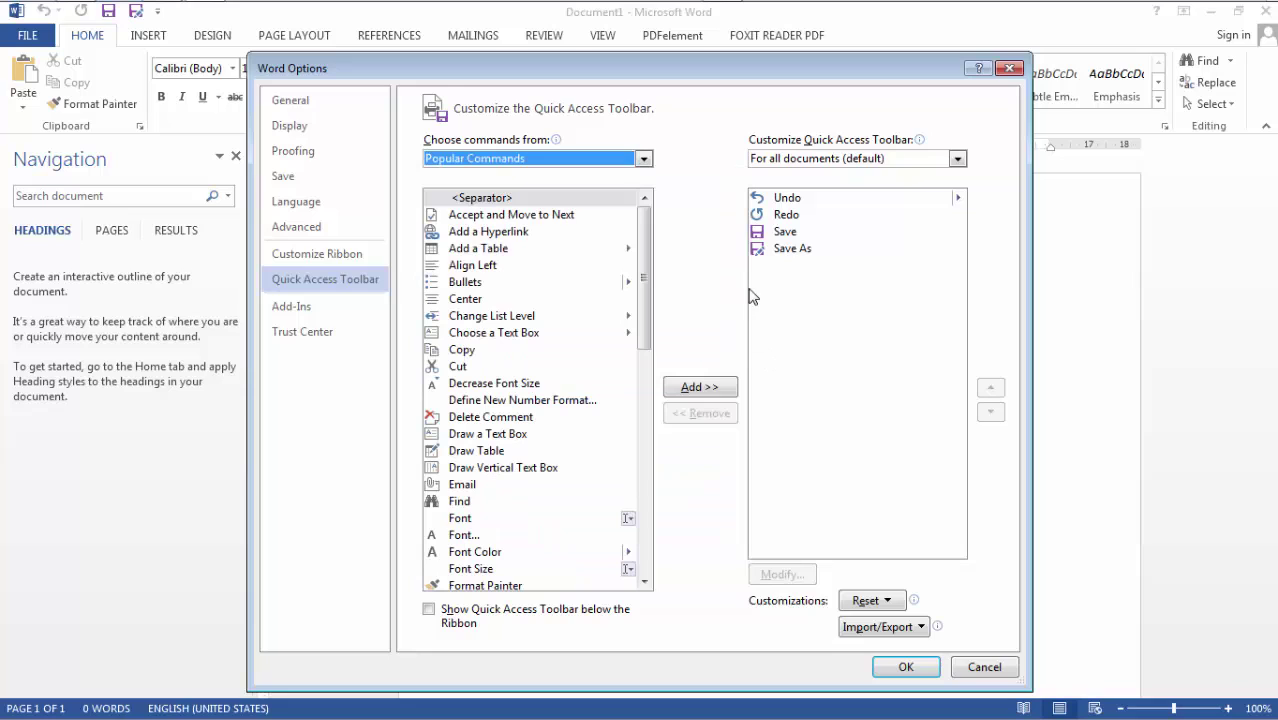
click(775, 250)
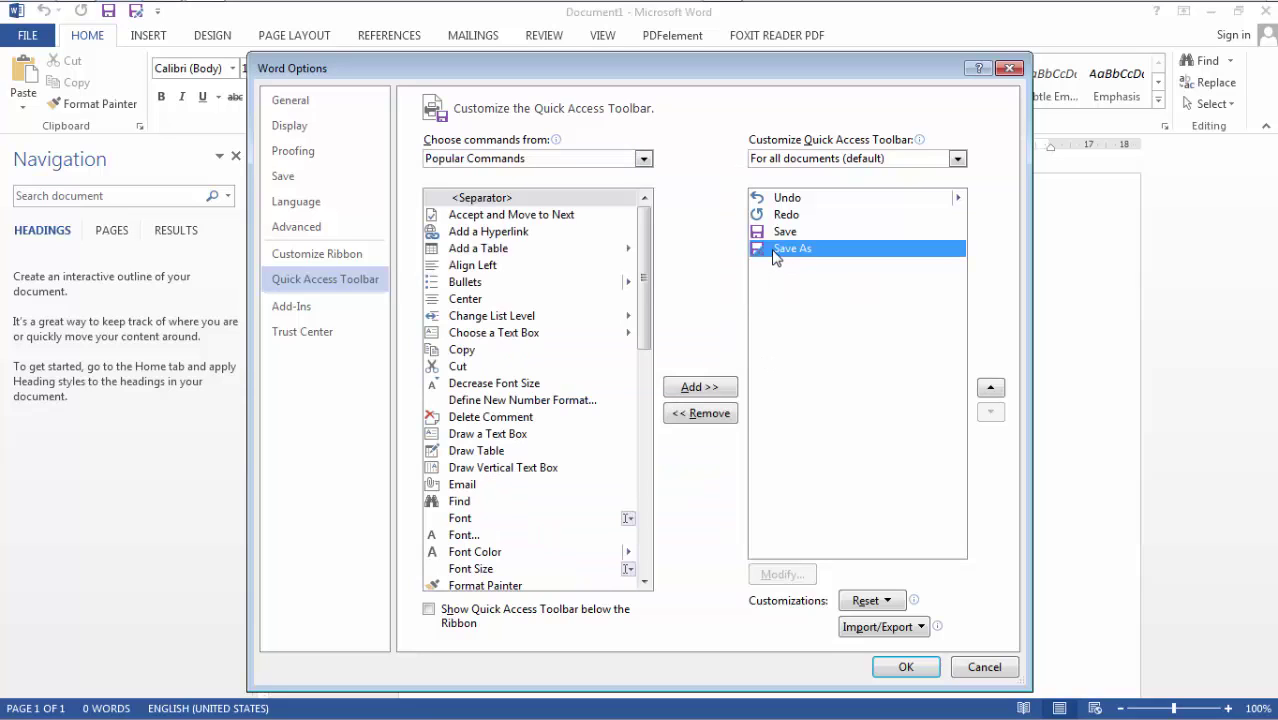
click(724, 420)
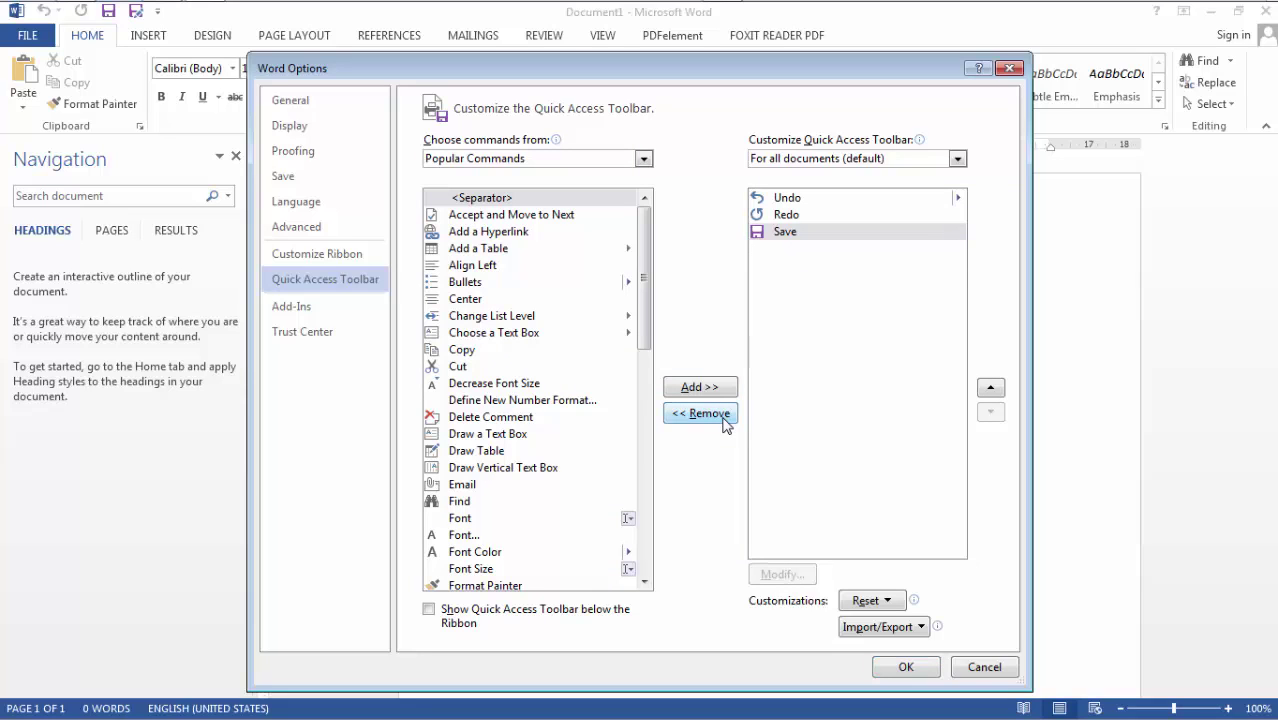
click(900, 667)
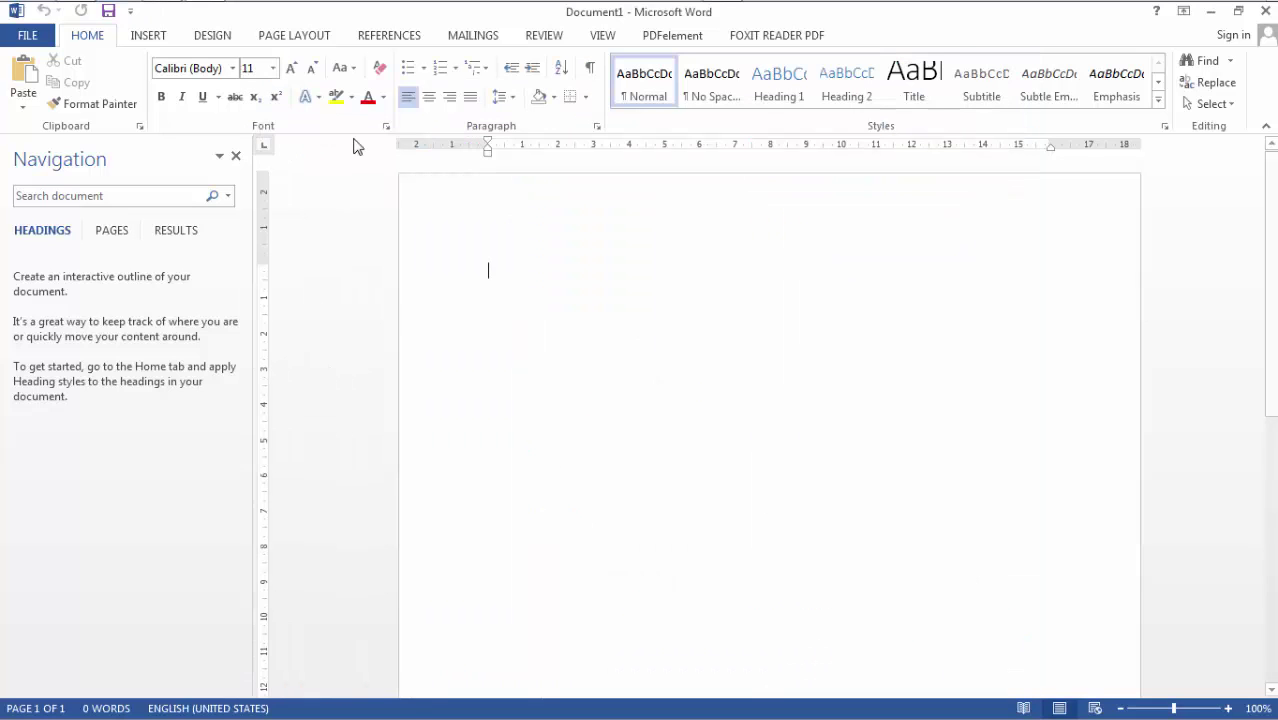
- Add the Save As command from Popular Commands to the Quick Access Toolbar for all documents
click(130, 11)
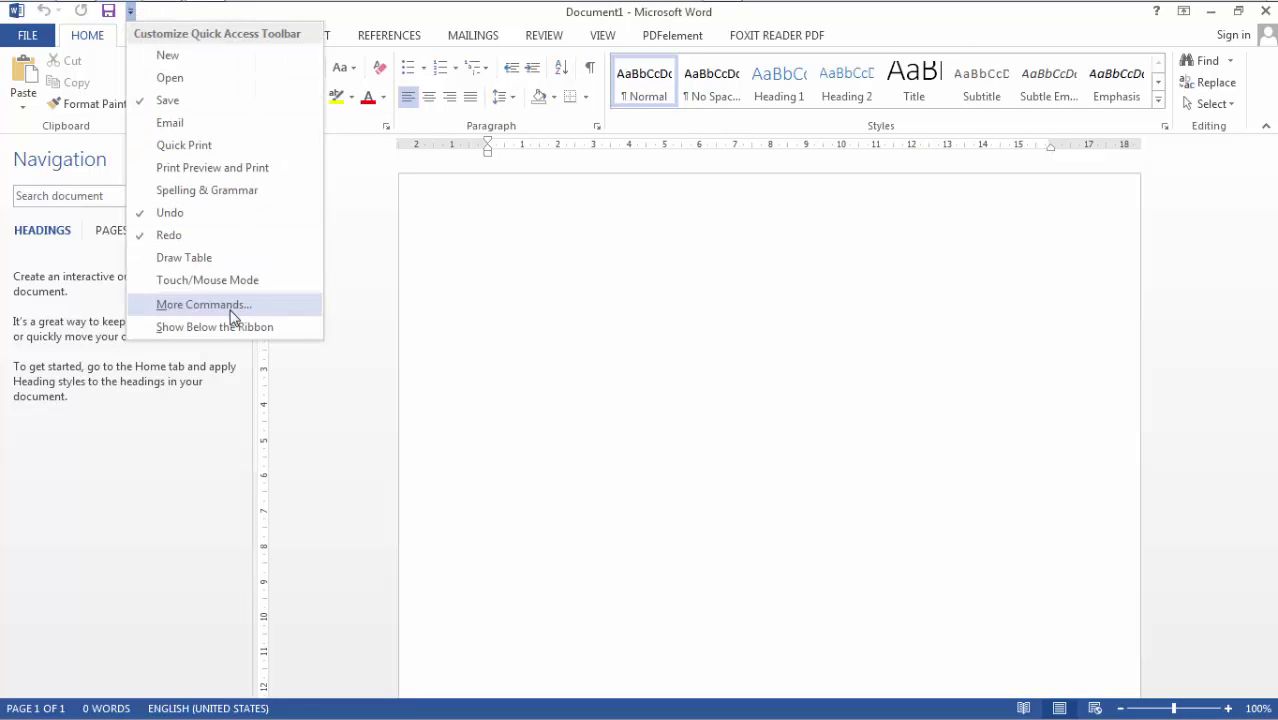
click(203, 304)
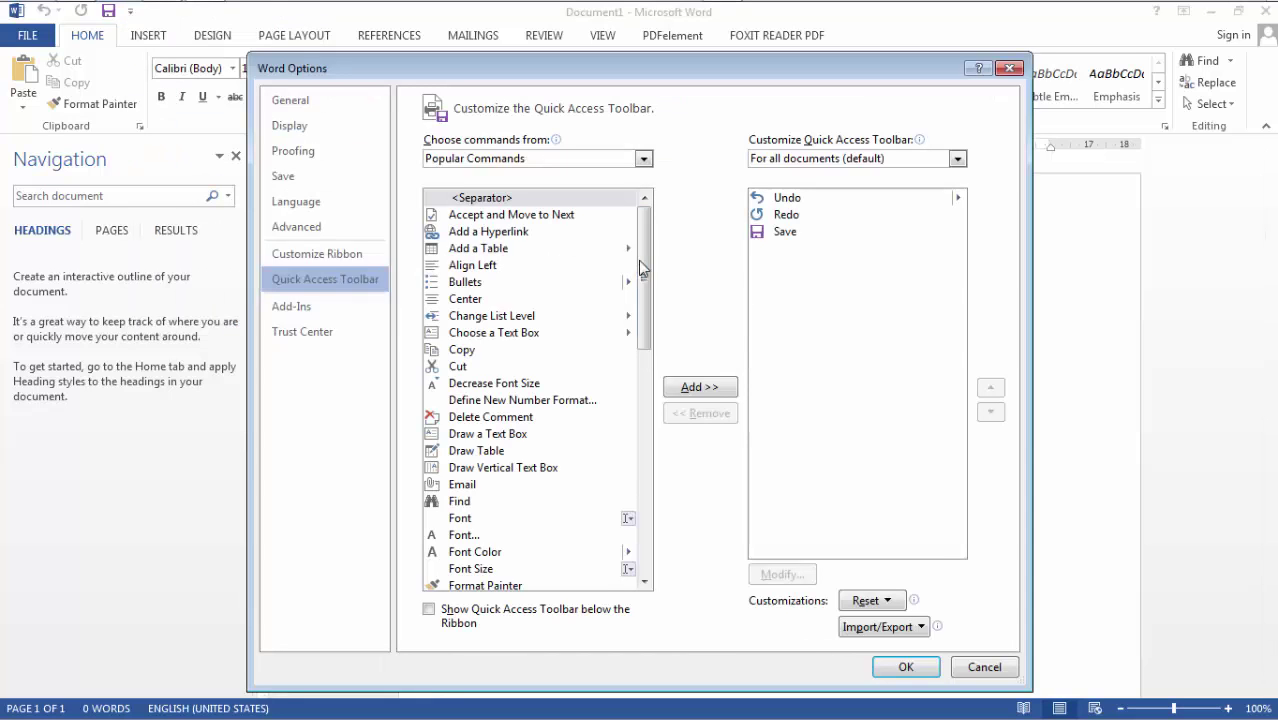
drag(645, 268, 650, 496)
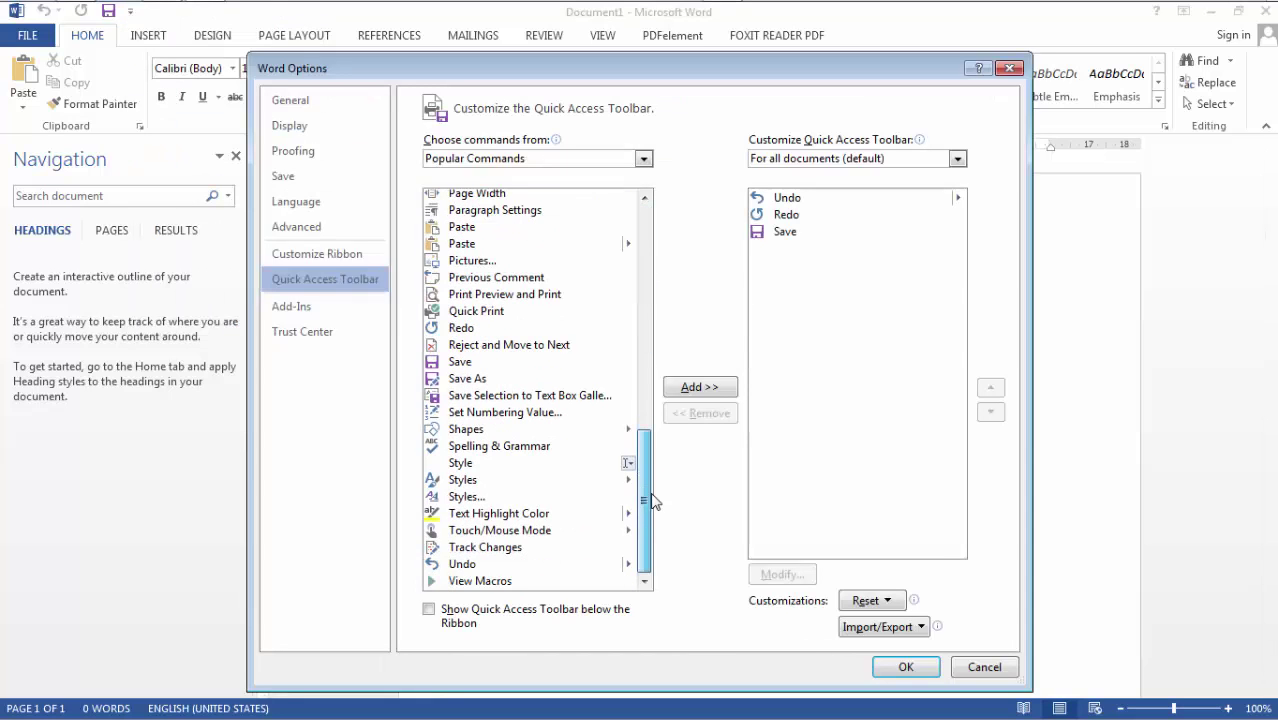
click(504, 378)
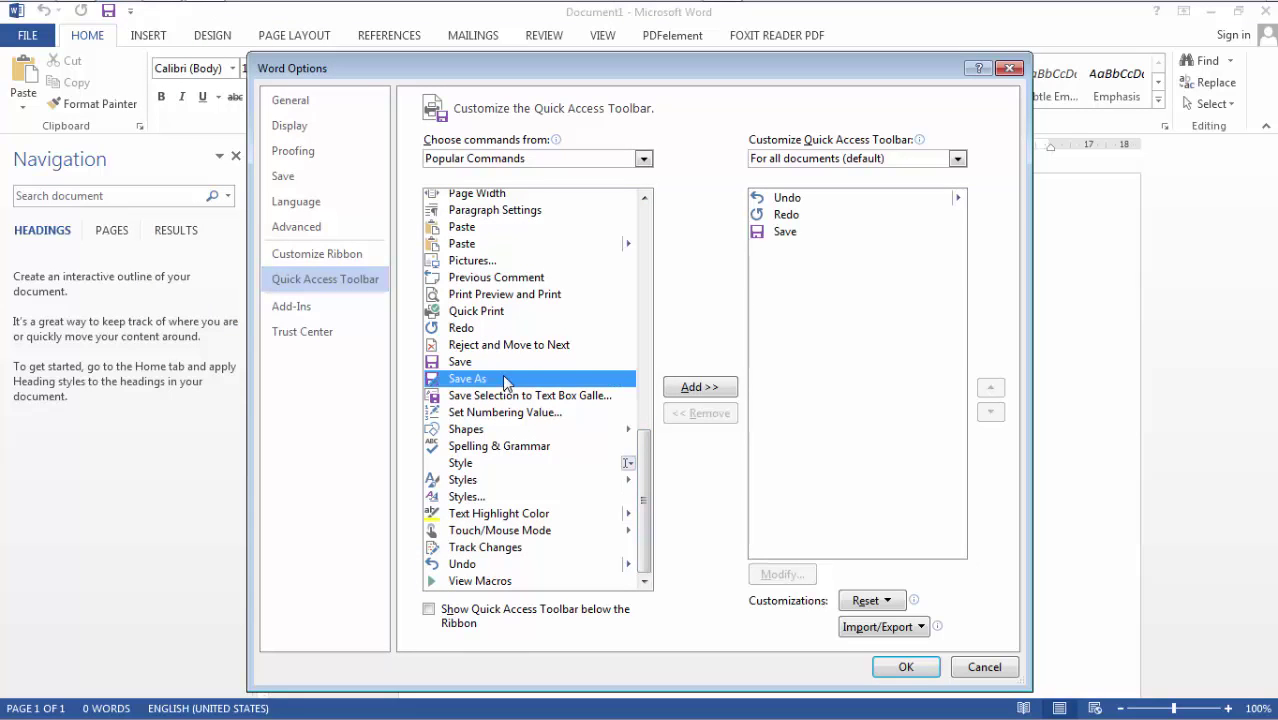
click(700, 387)
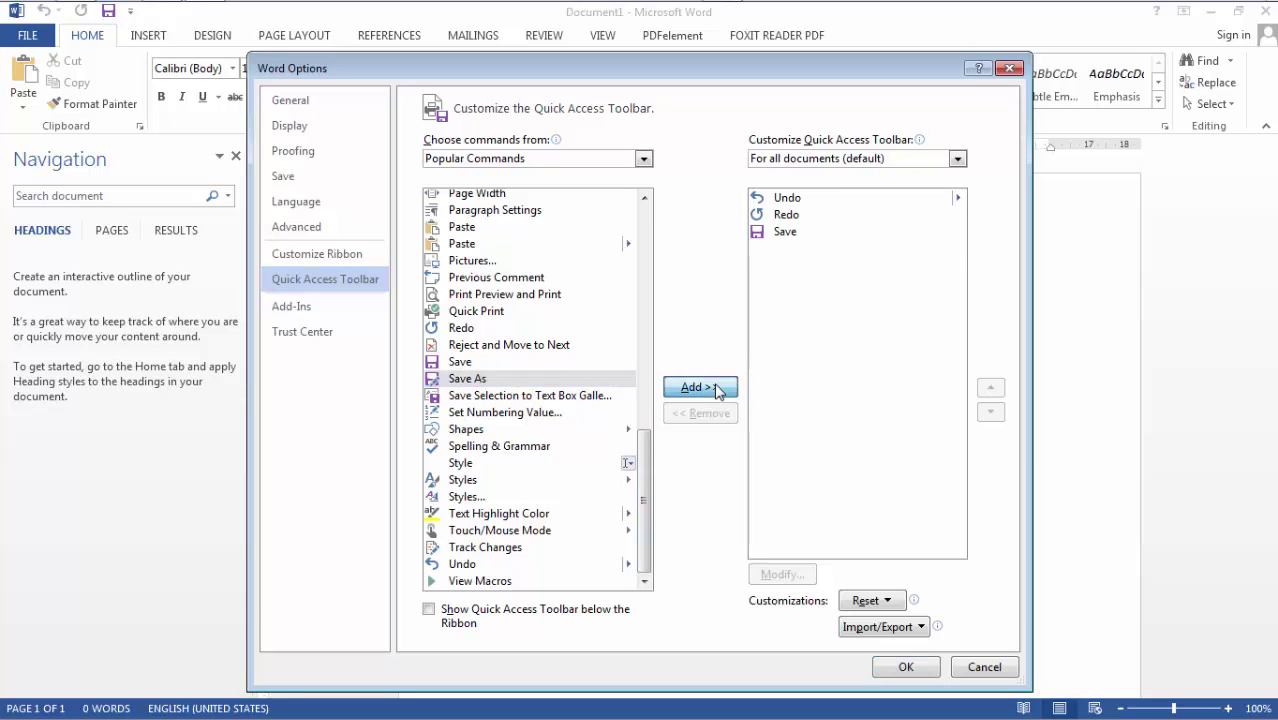
click(928, 673)
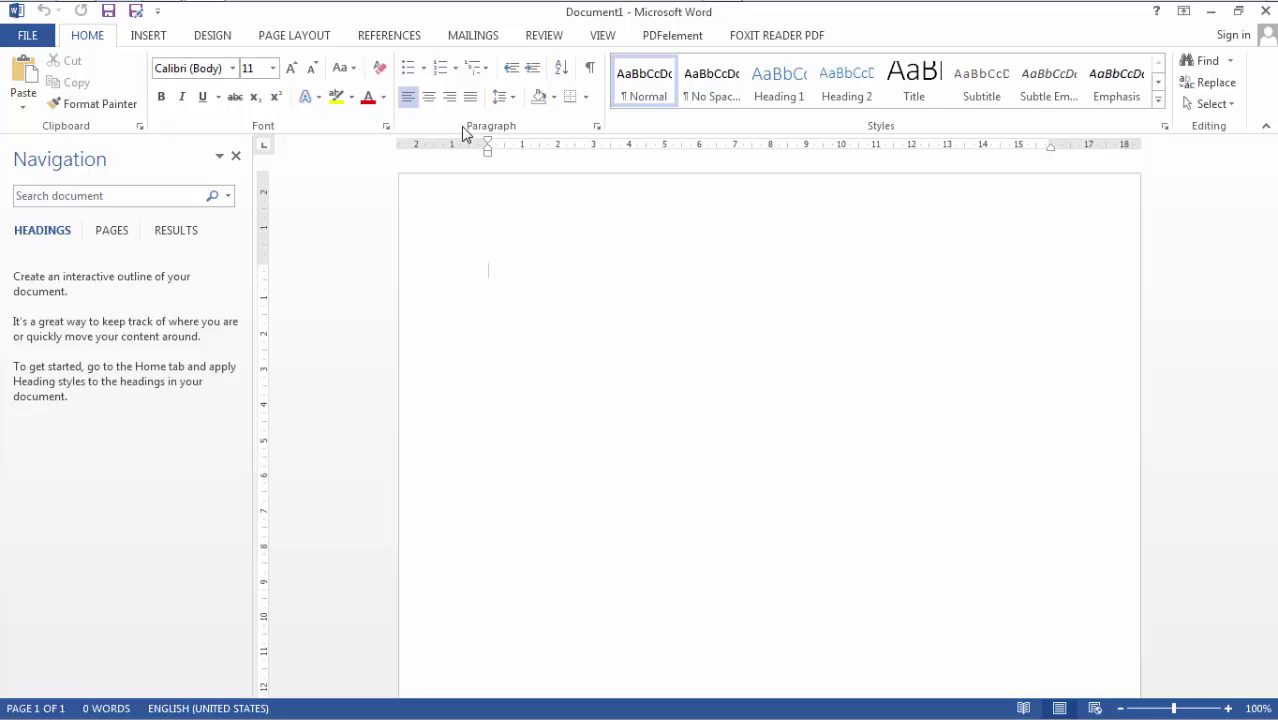
- Examine the Insert, Design, Page Layout, References, Mailings, Review and View command groups, including the themes, watermark and page color choices
click(147, 38)
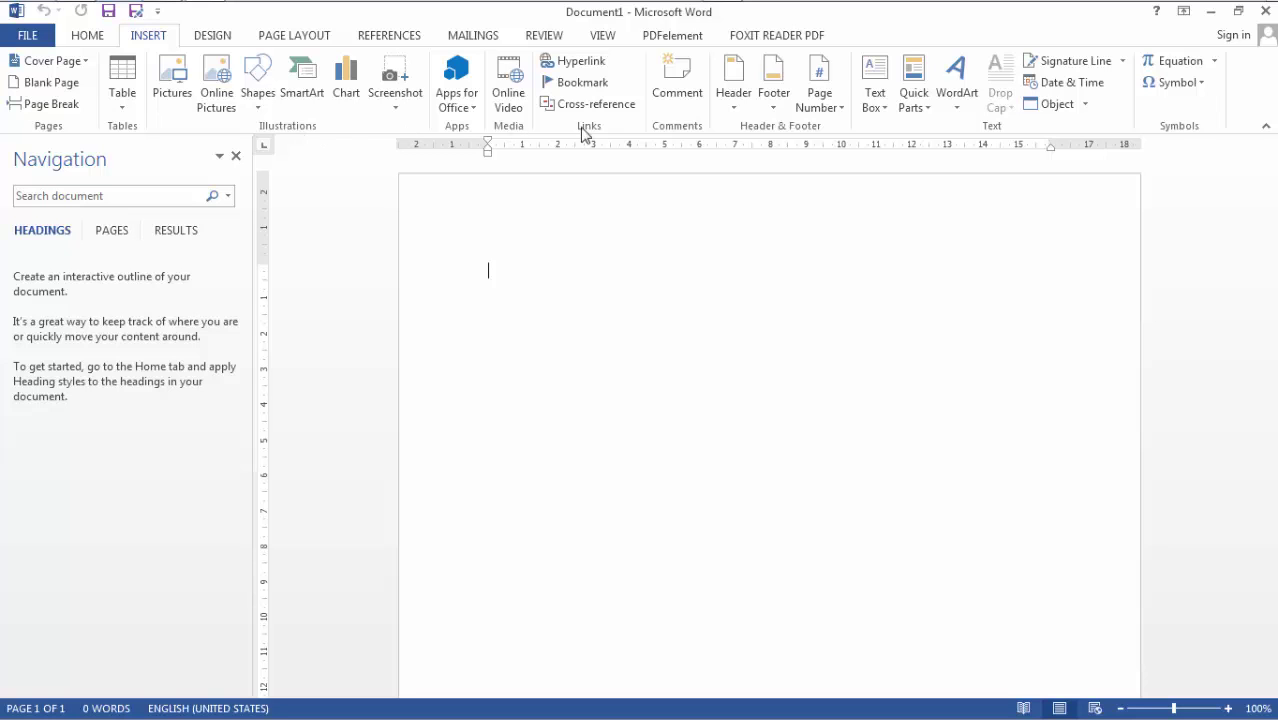
click(211, 38)
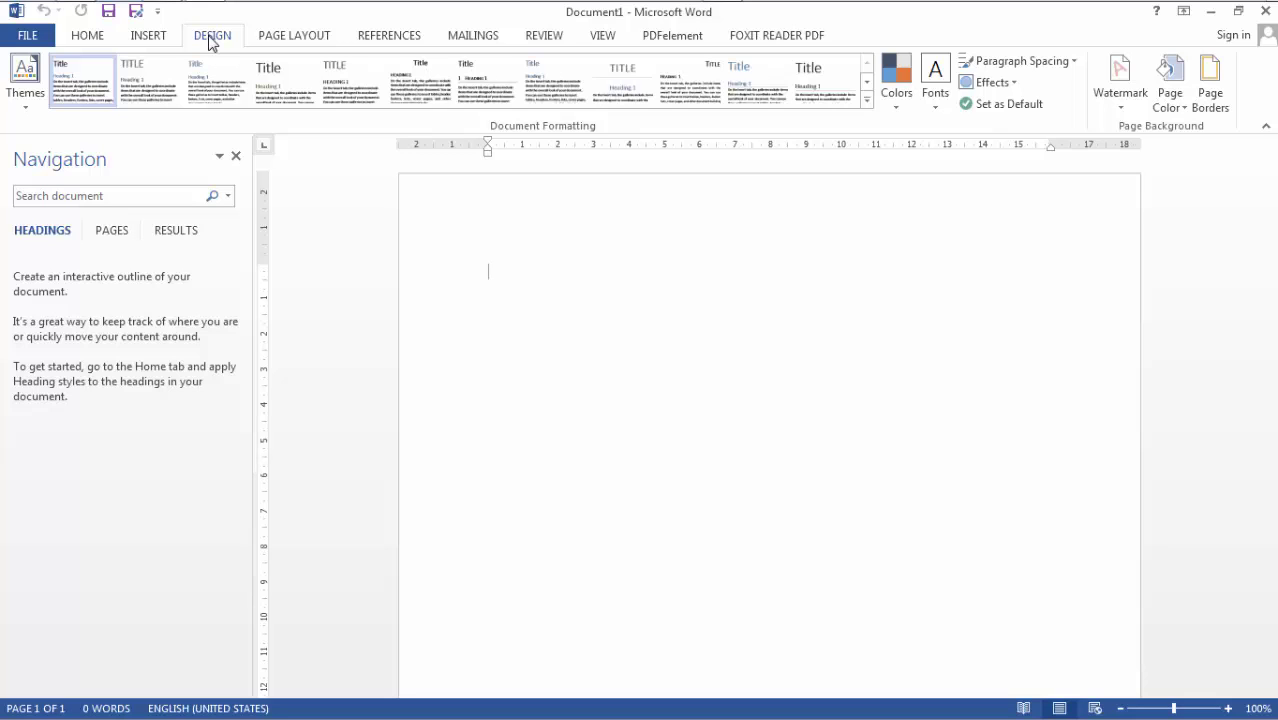
click(29, 103)
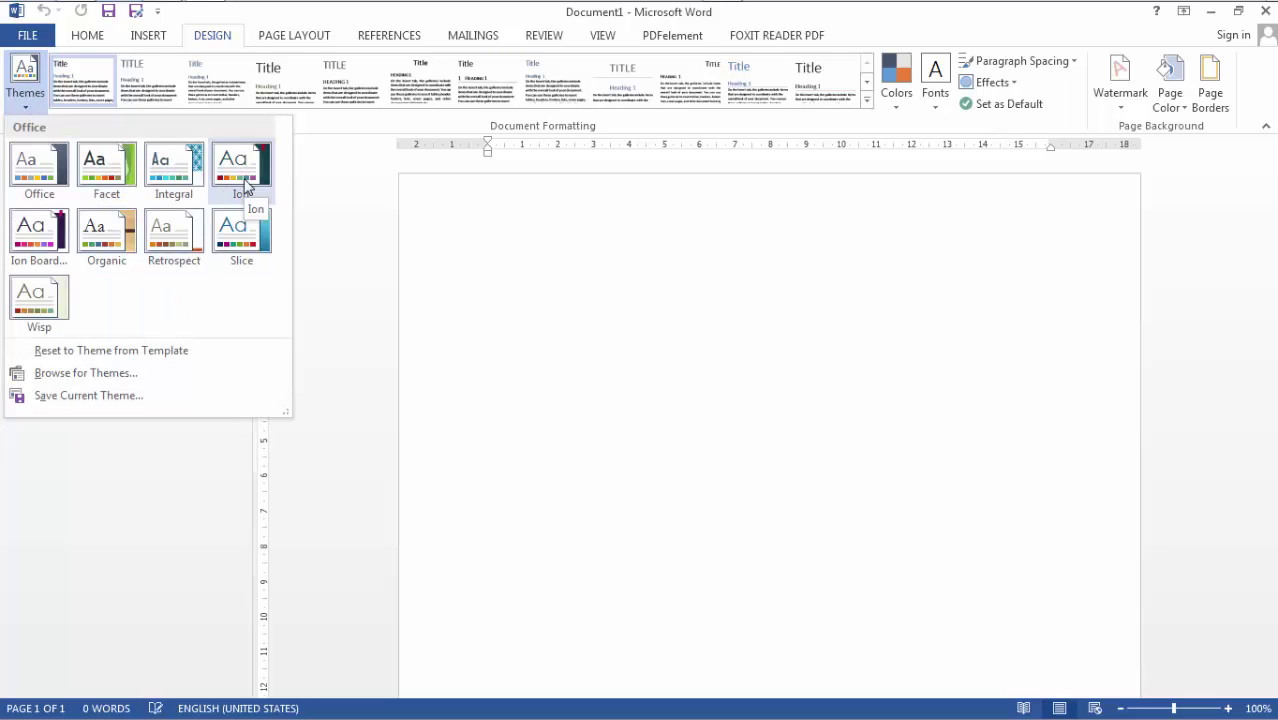
click(1118, 100)
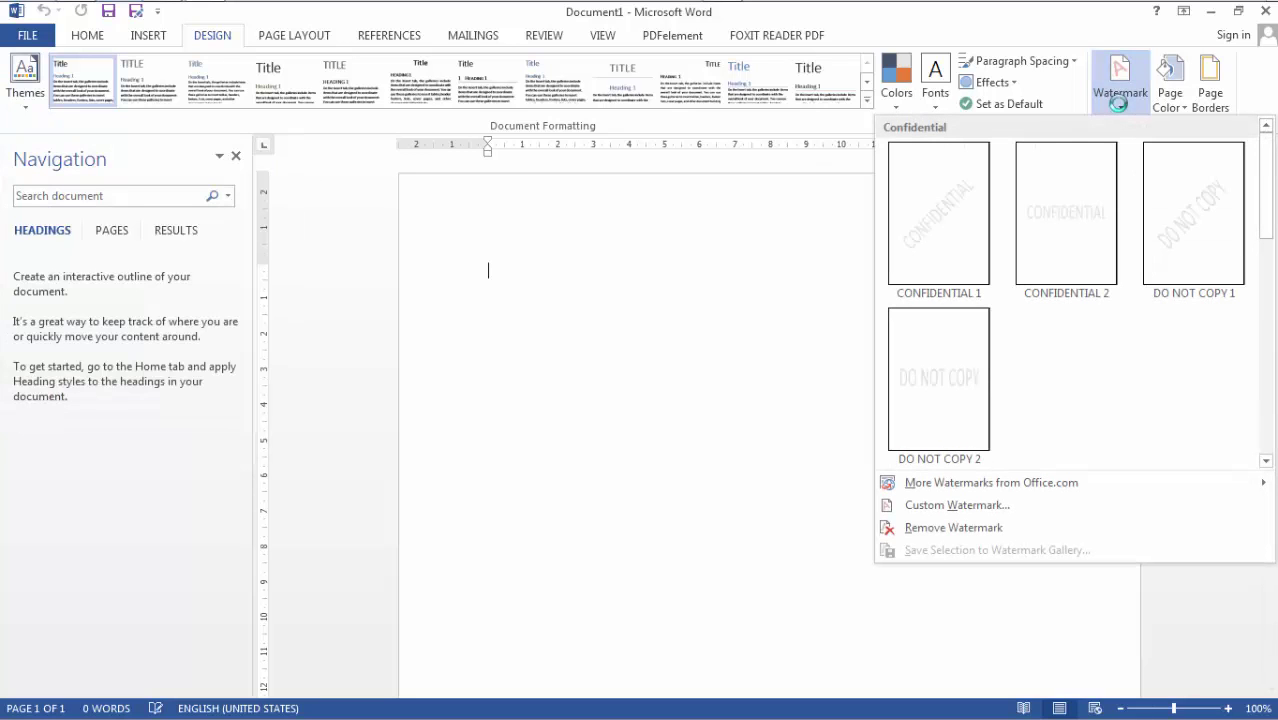
click(1179, 100)
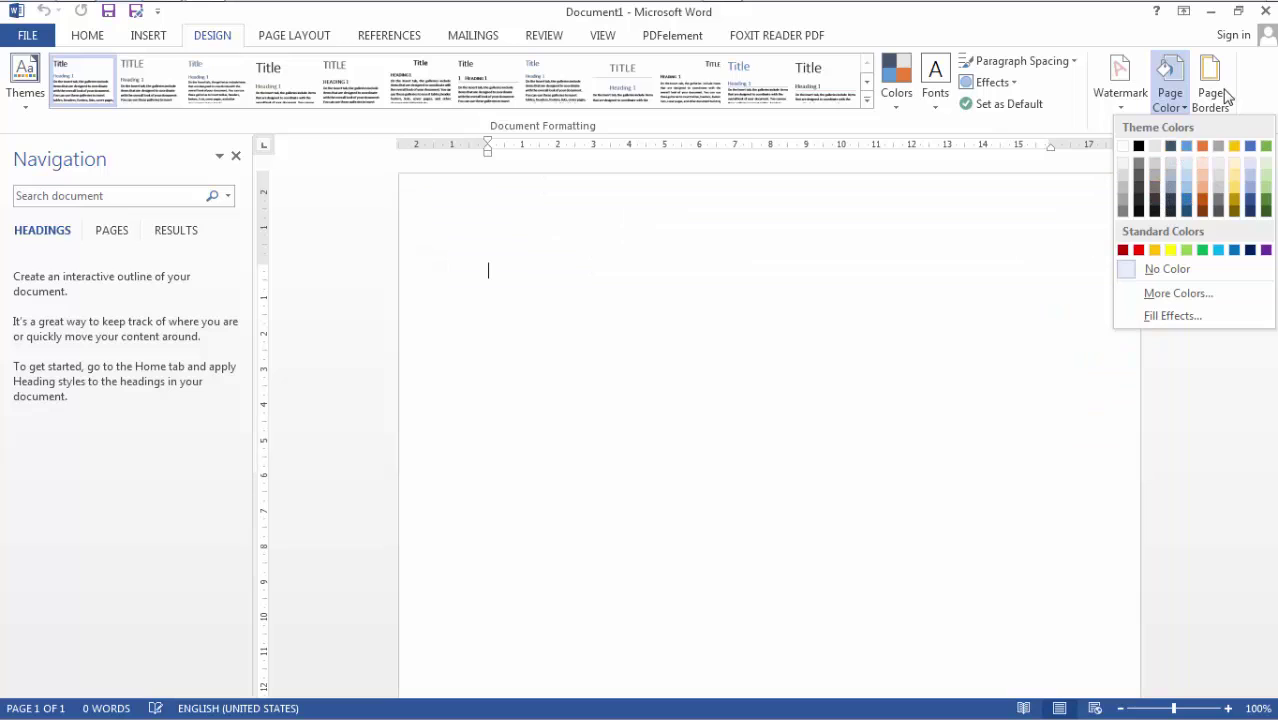
click(257, 40)
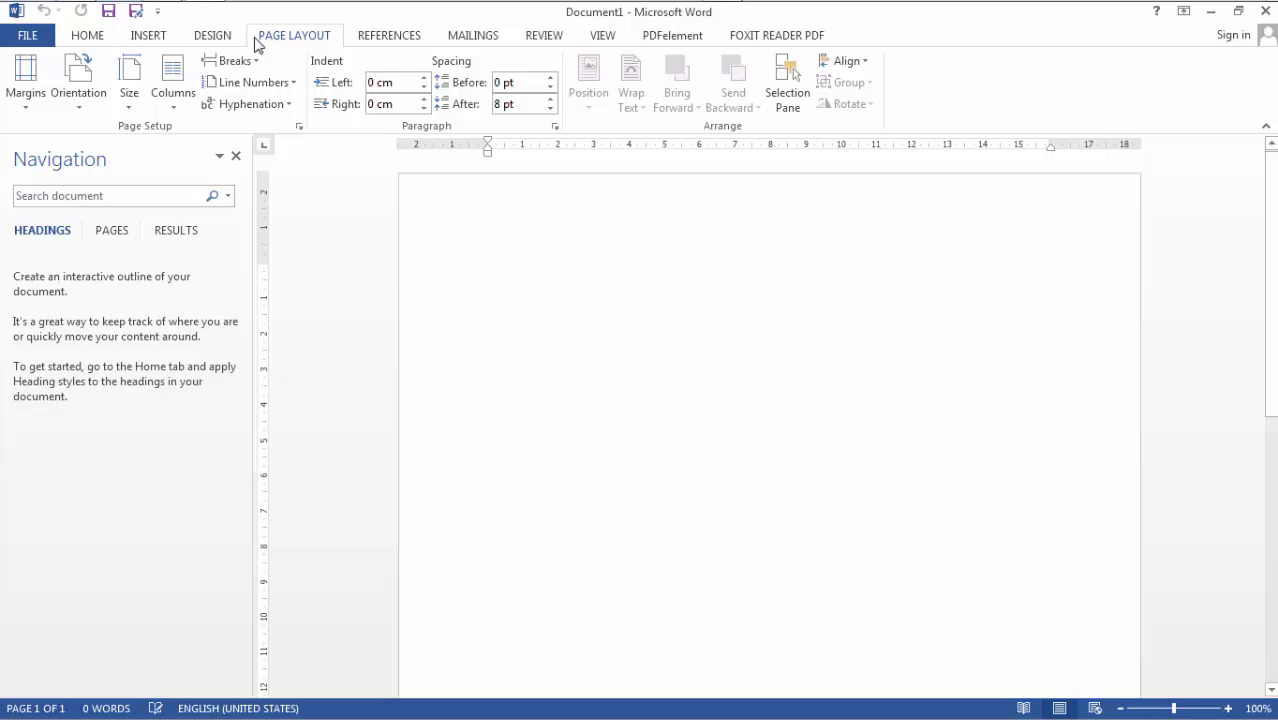
click(398, 45)
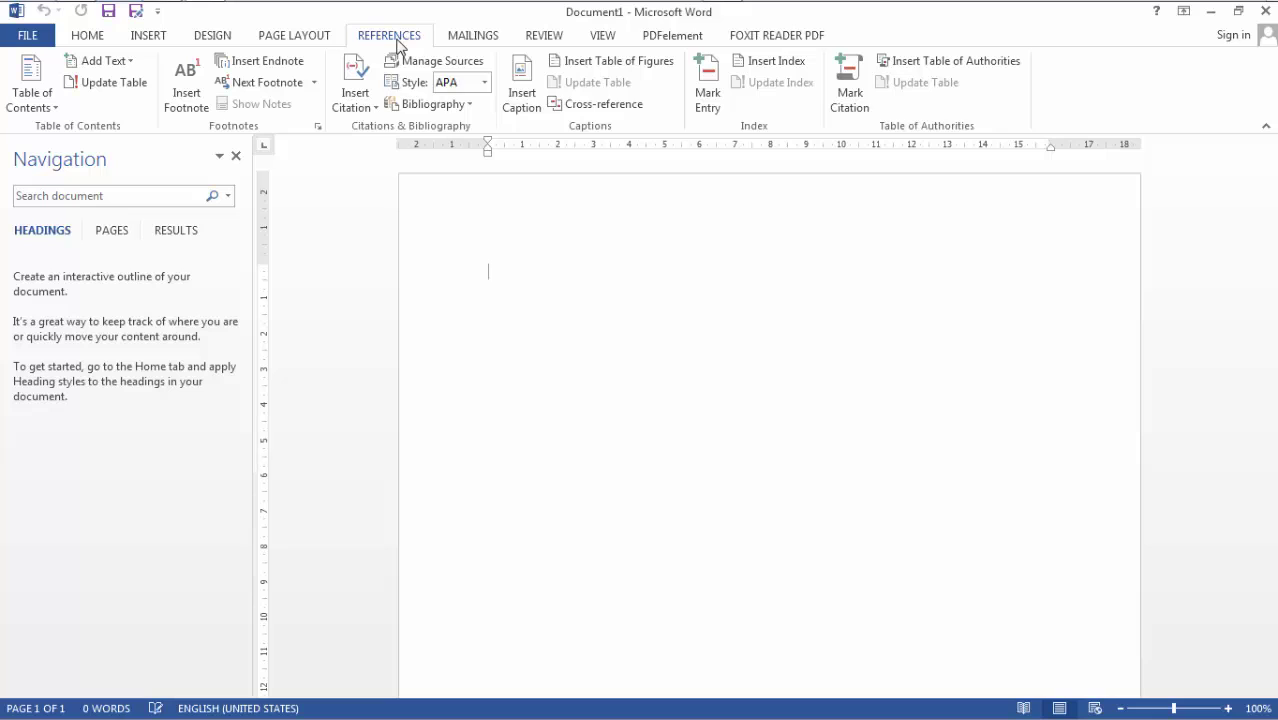
click(465, 45)
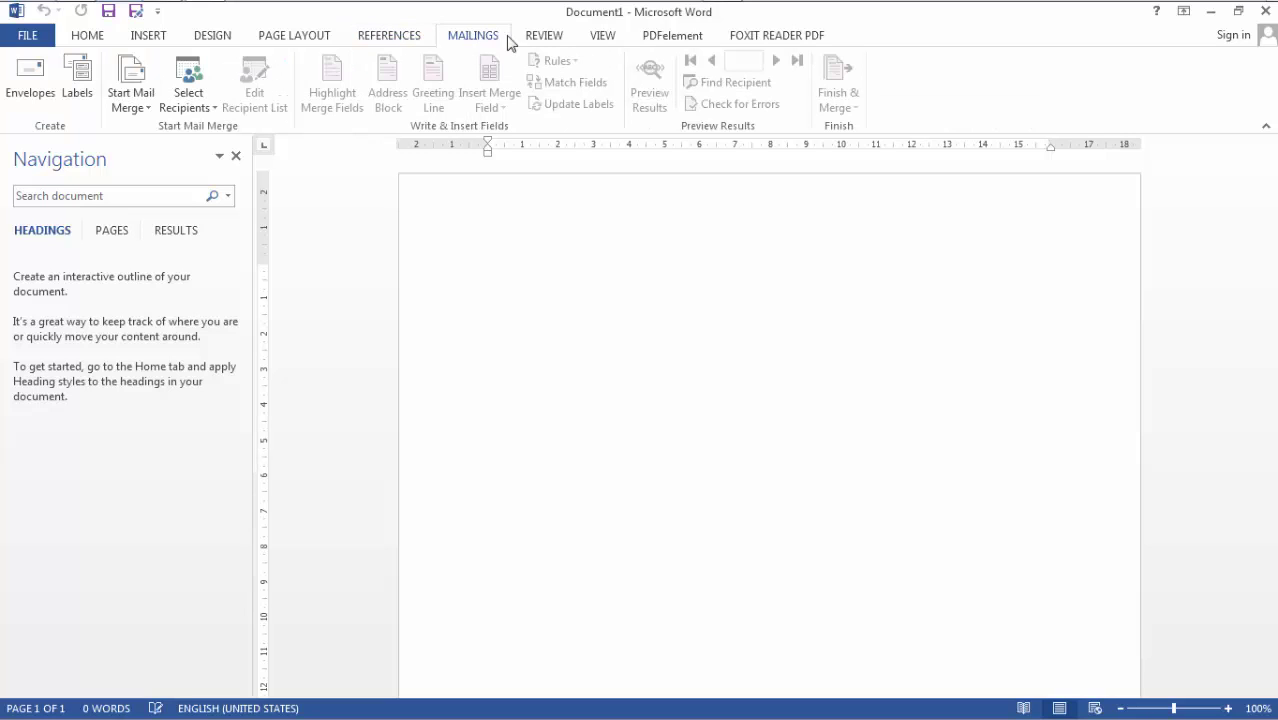
click(545, 40)
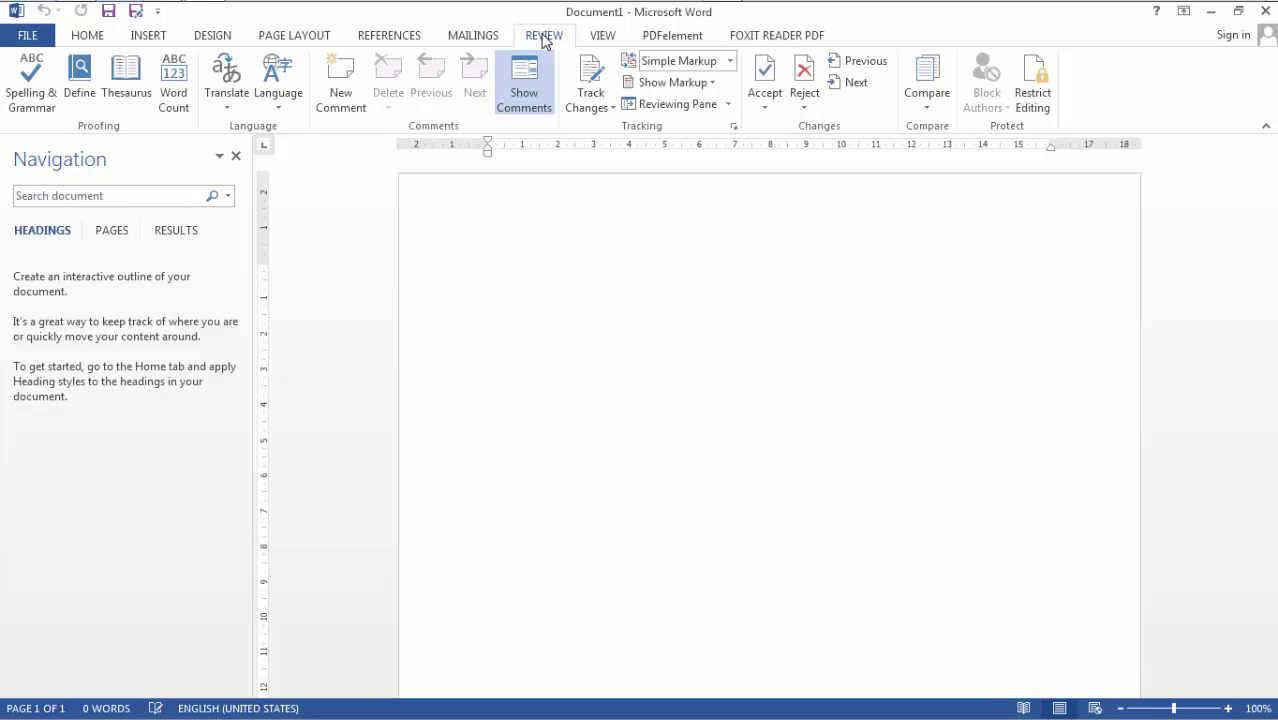
click(592, 43)
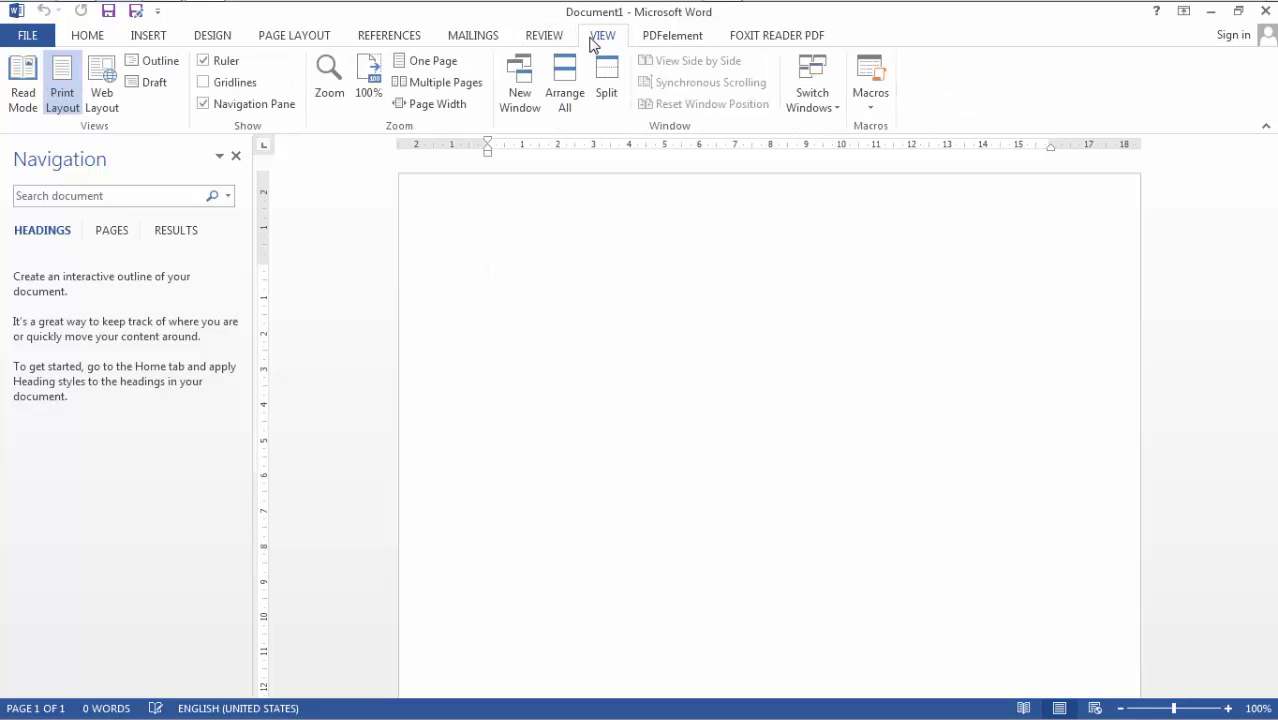
- Hide the rulers and show them again, then return to the Home commands
click(204, 64)
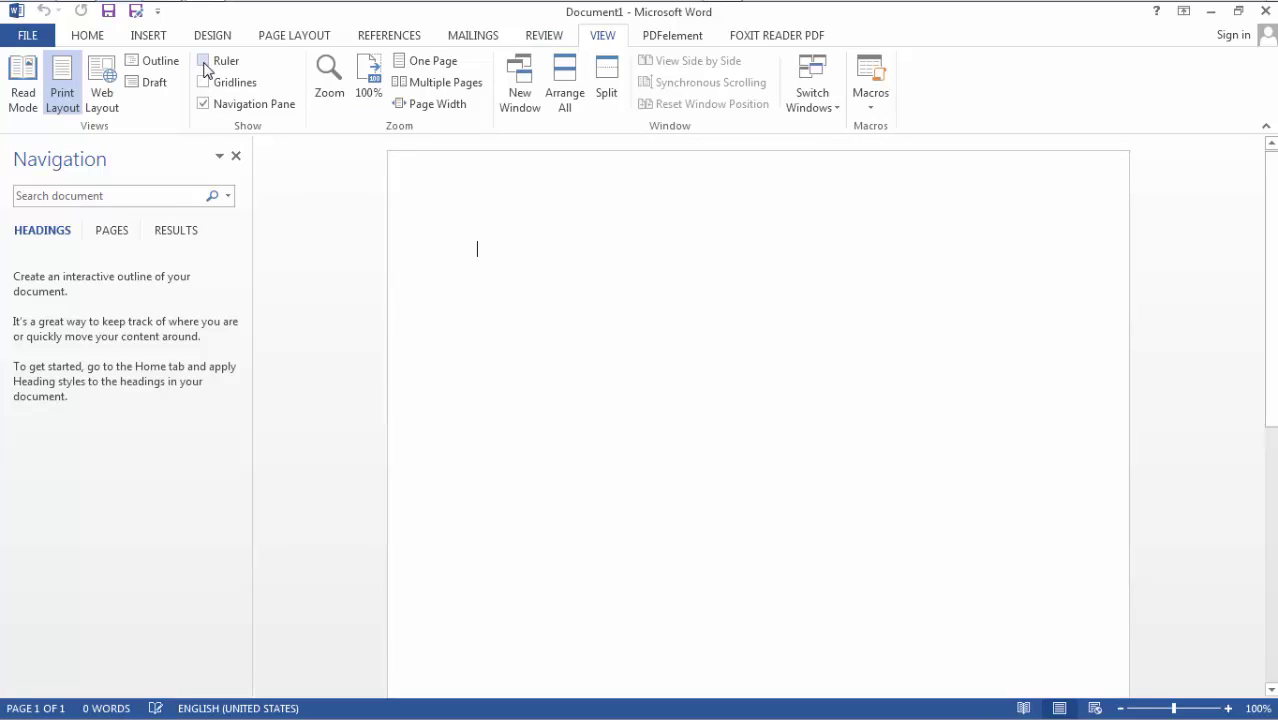
click(204, 64)
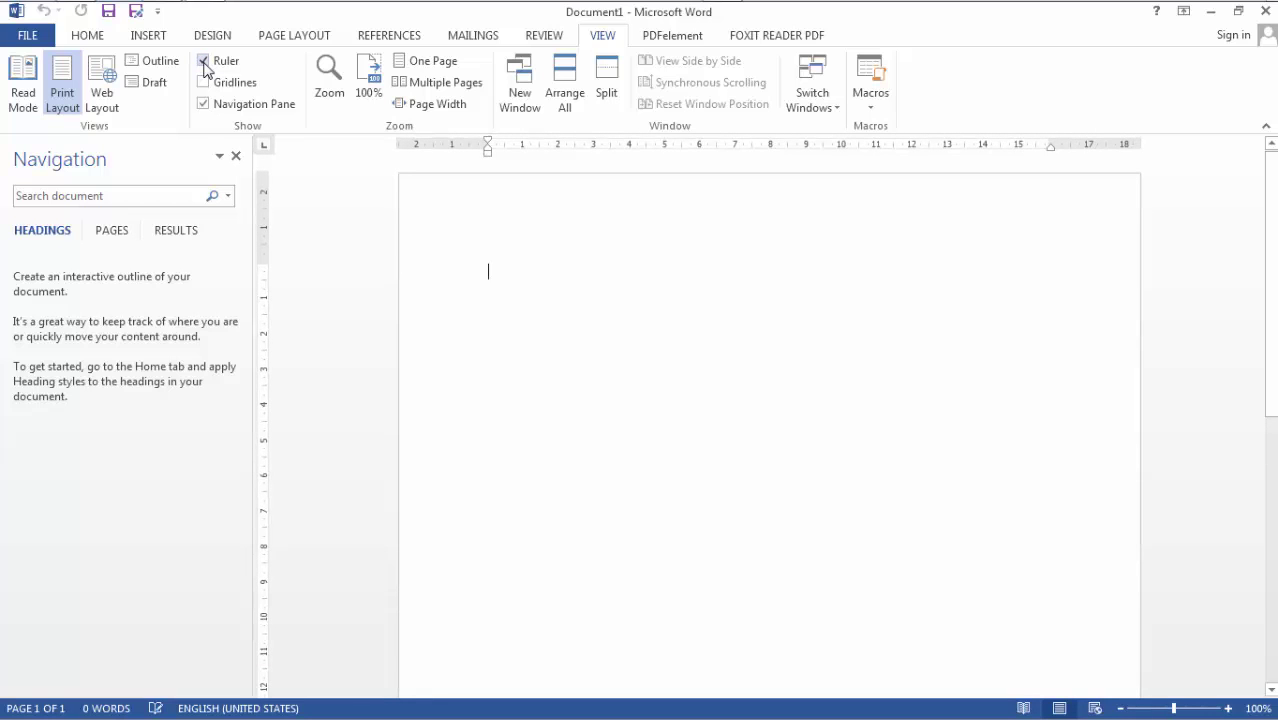
click(92, 36)
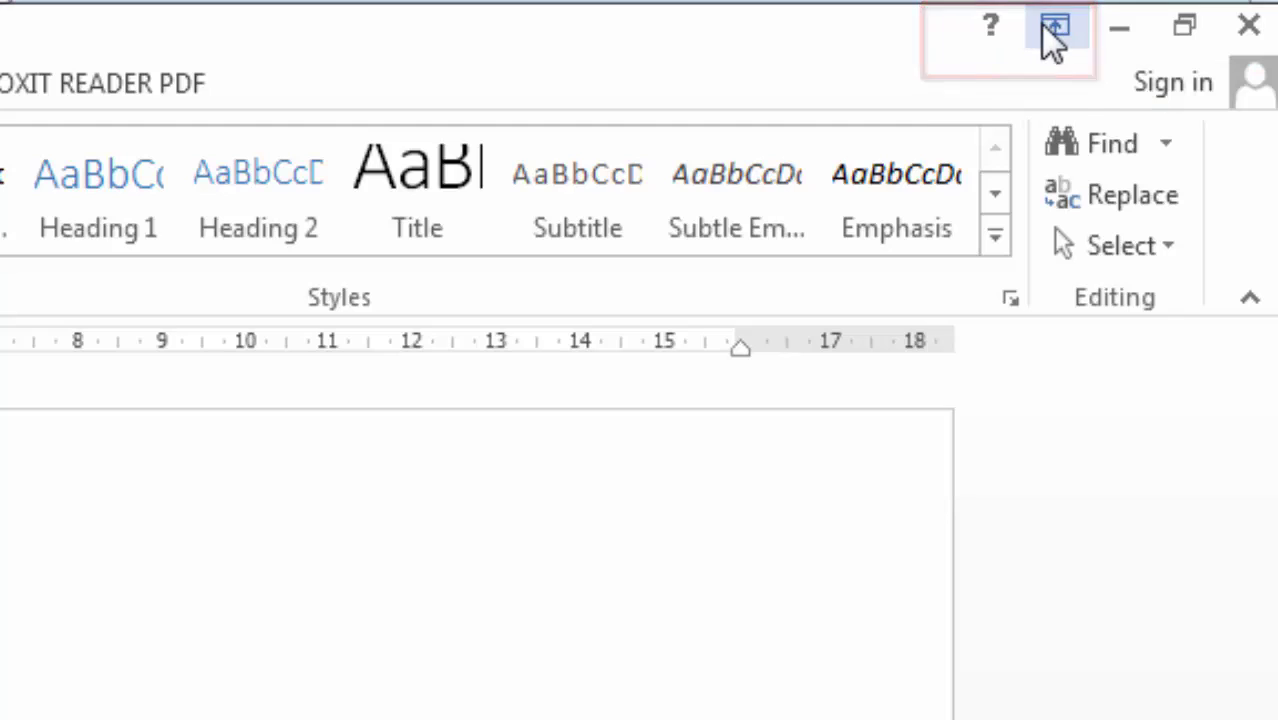
- Look at the Word Help window and the detailed Paragraph settings, closing both without changing anything
click(975, 40)
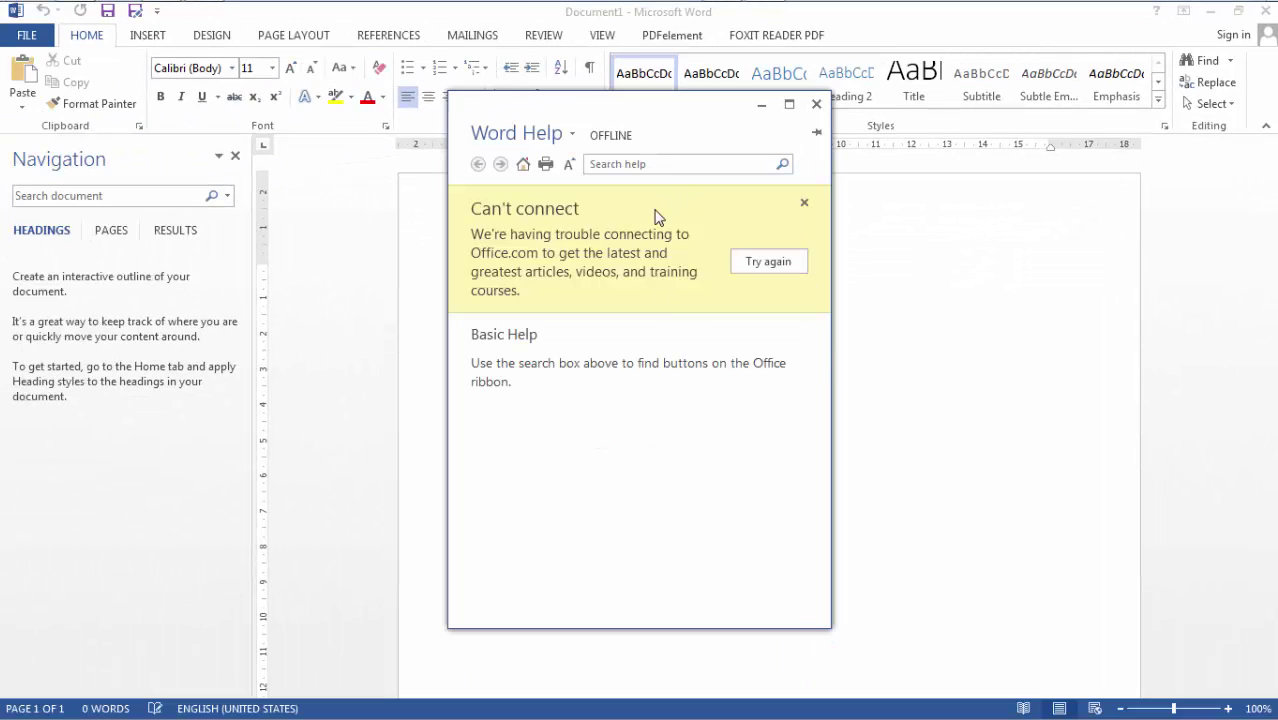
click(817, 105)
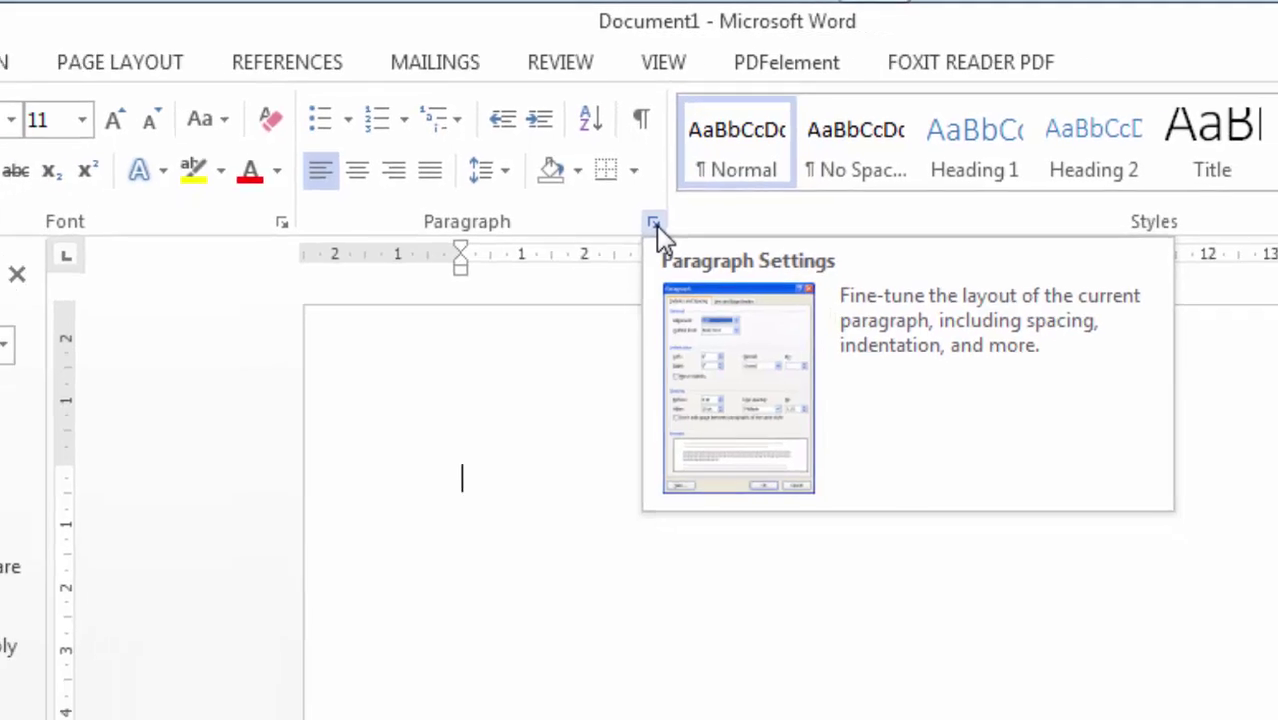
click(655, 224)
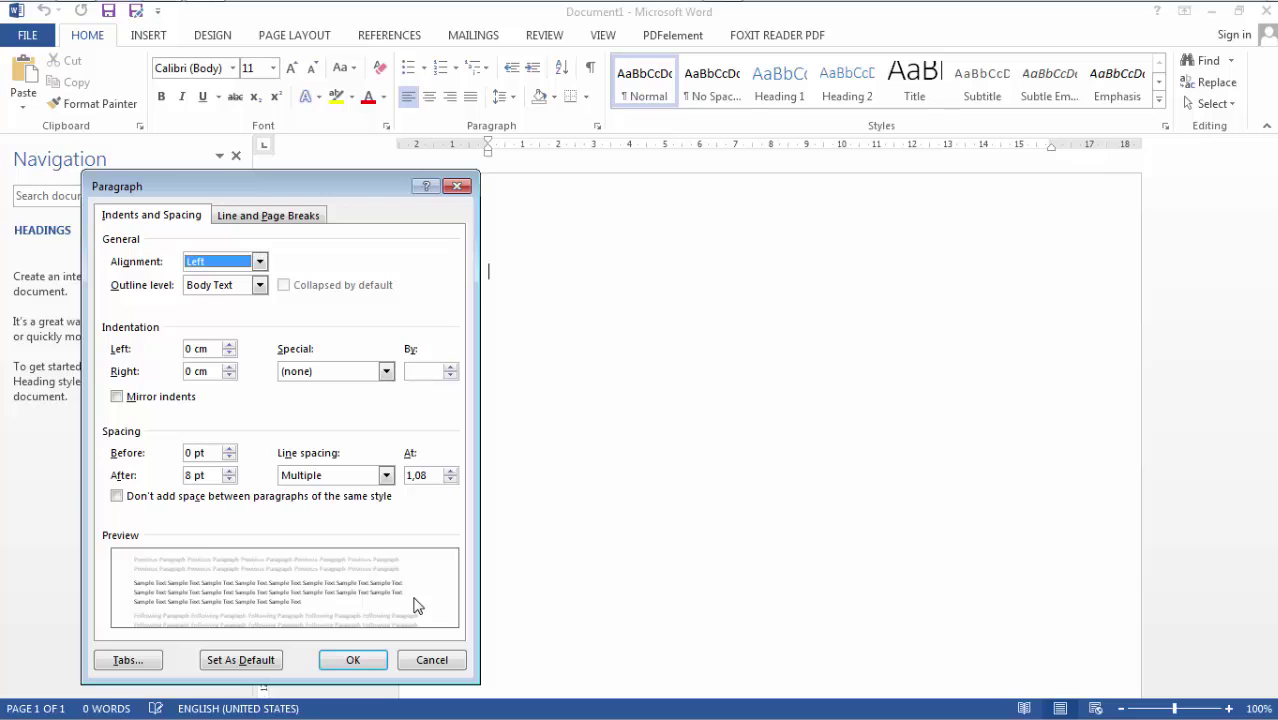
click(431, 660)
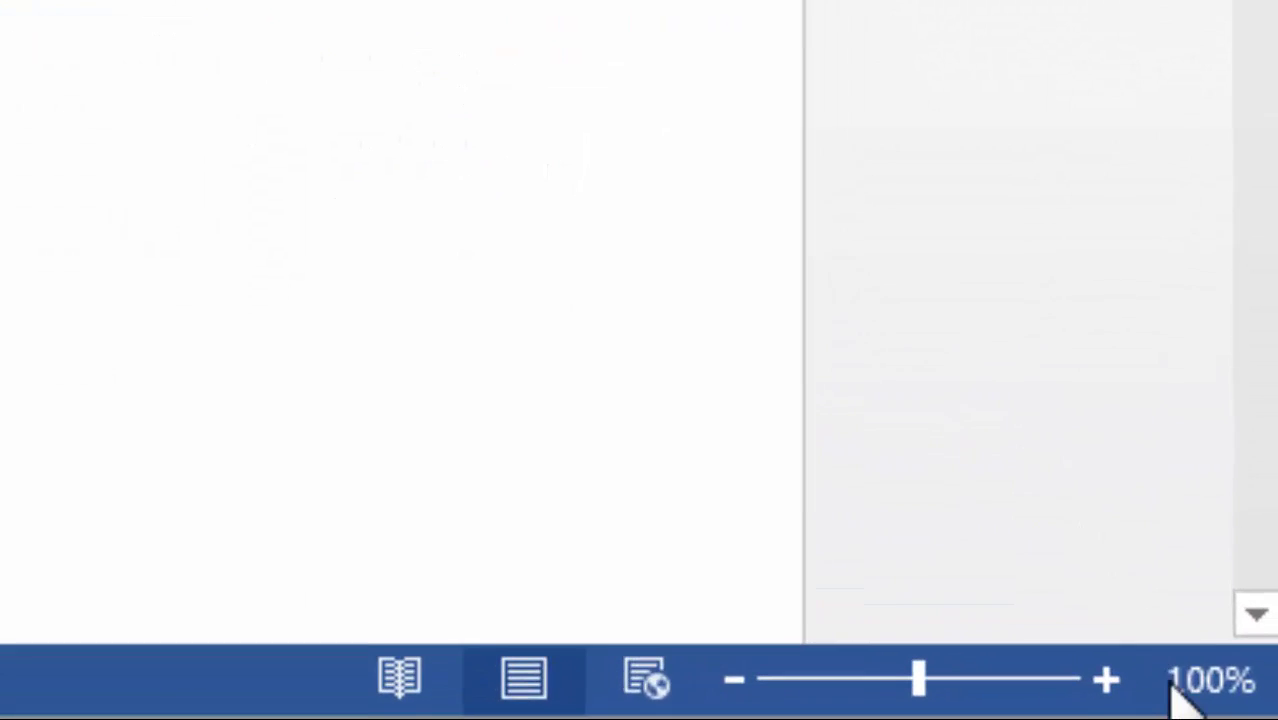
- Zoom the page in to 120% and back out to 100%
click(1083, 674)
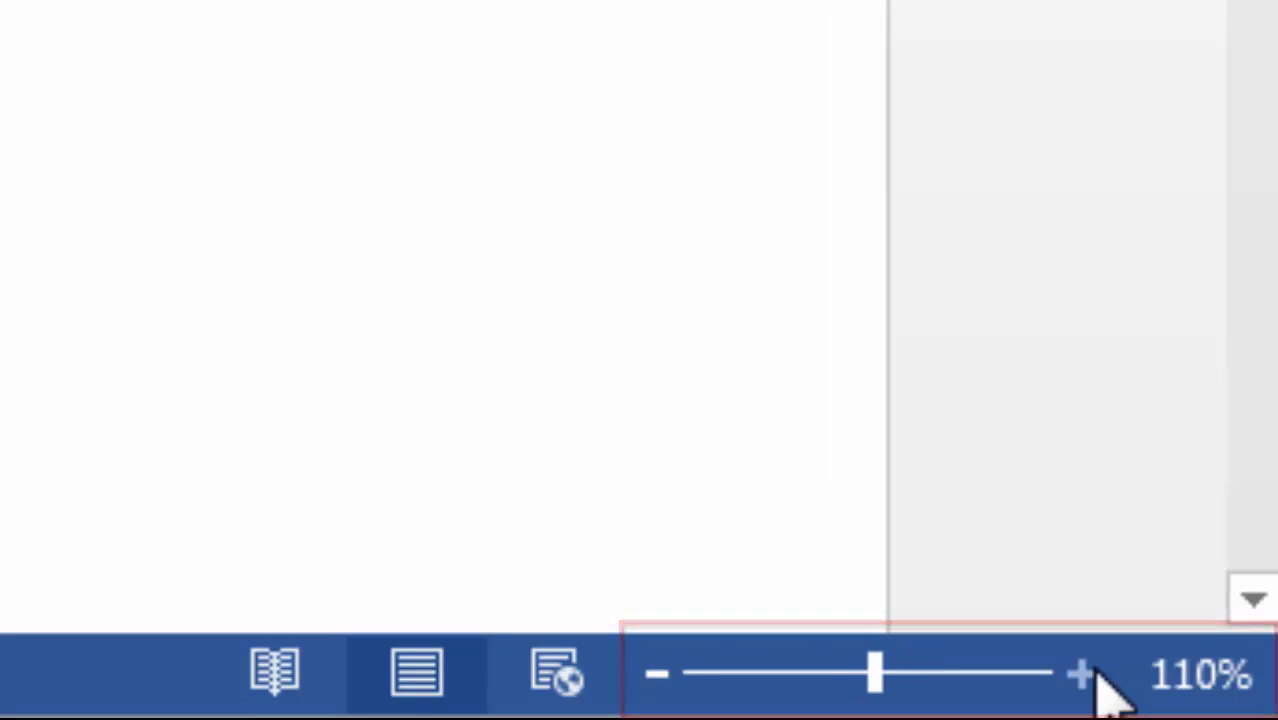
click(1083, 674)
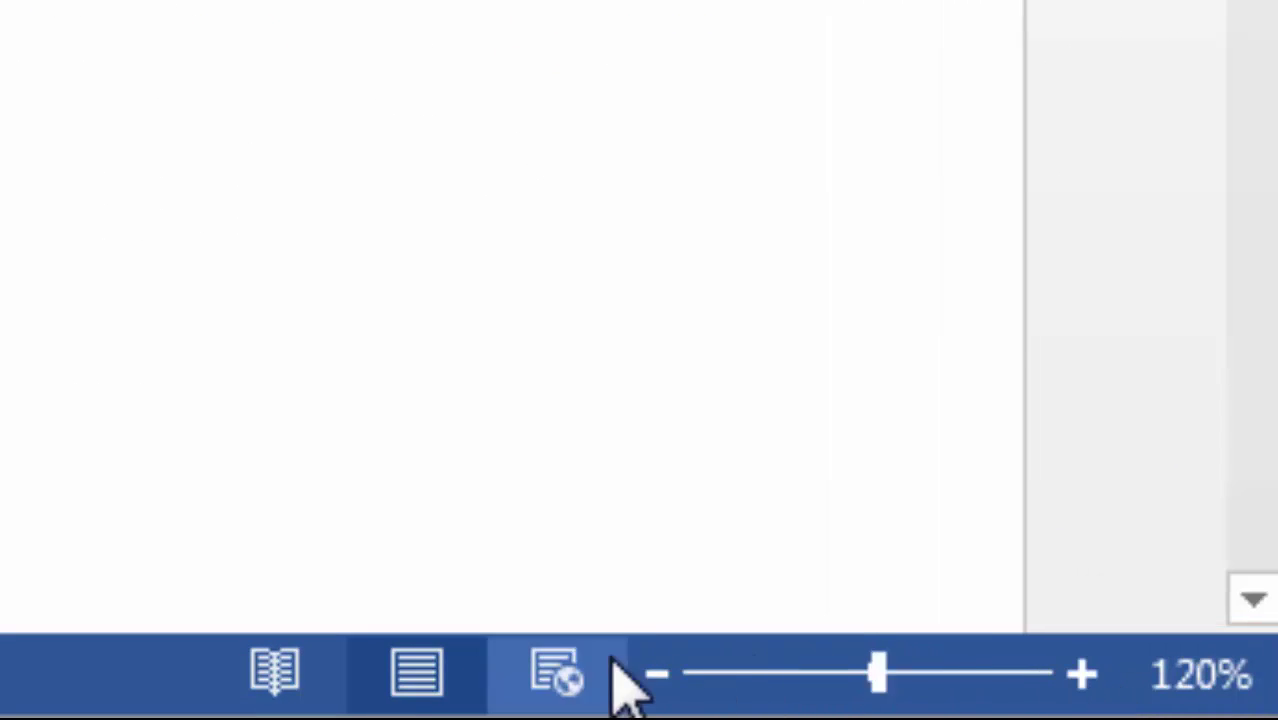
click(647, 663)
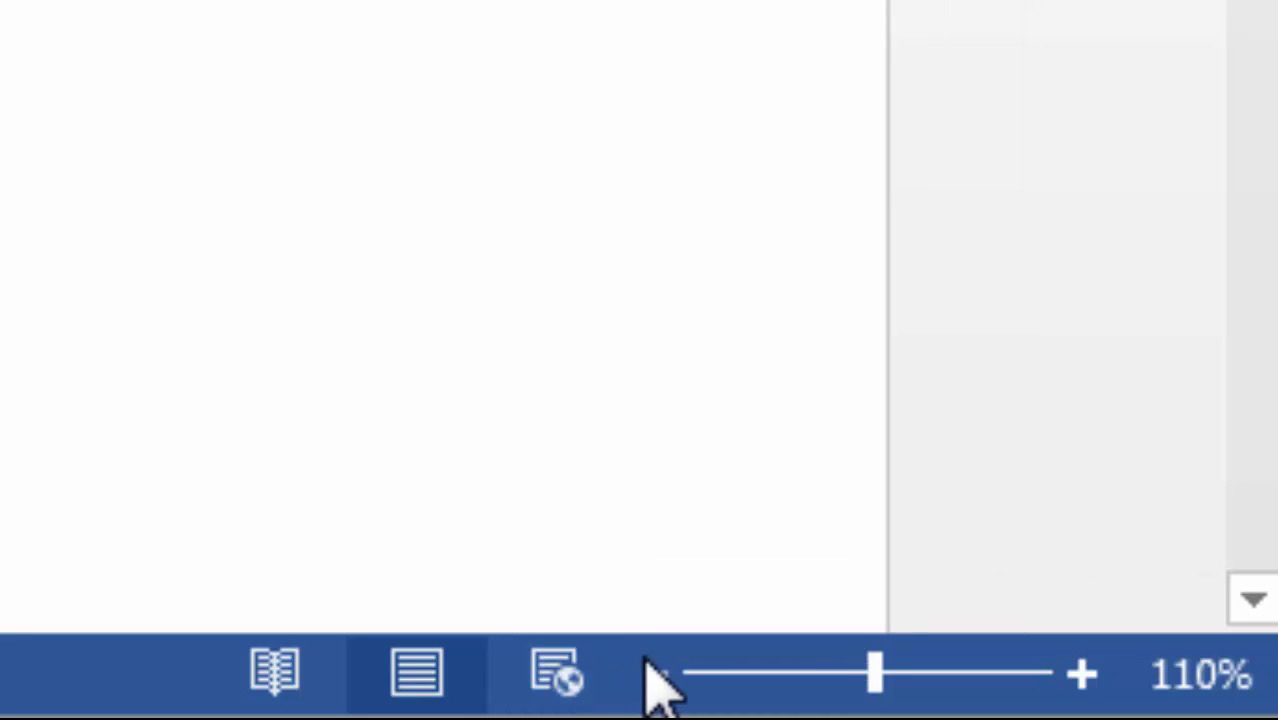
click(647, 663)
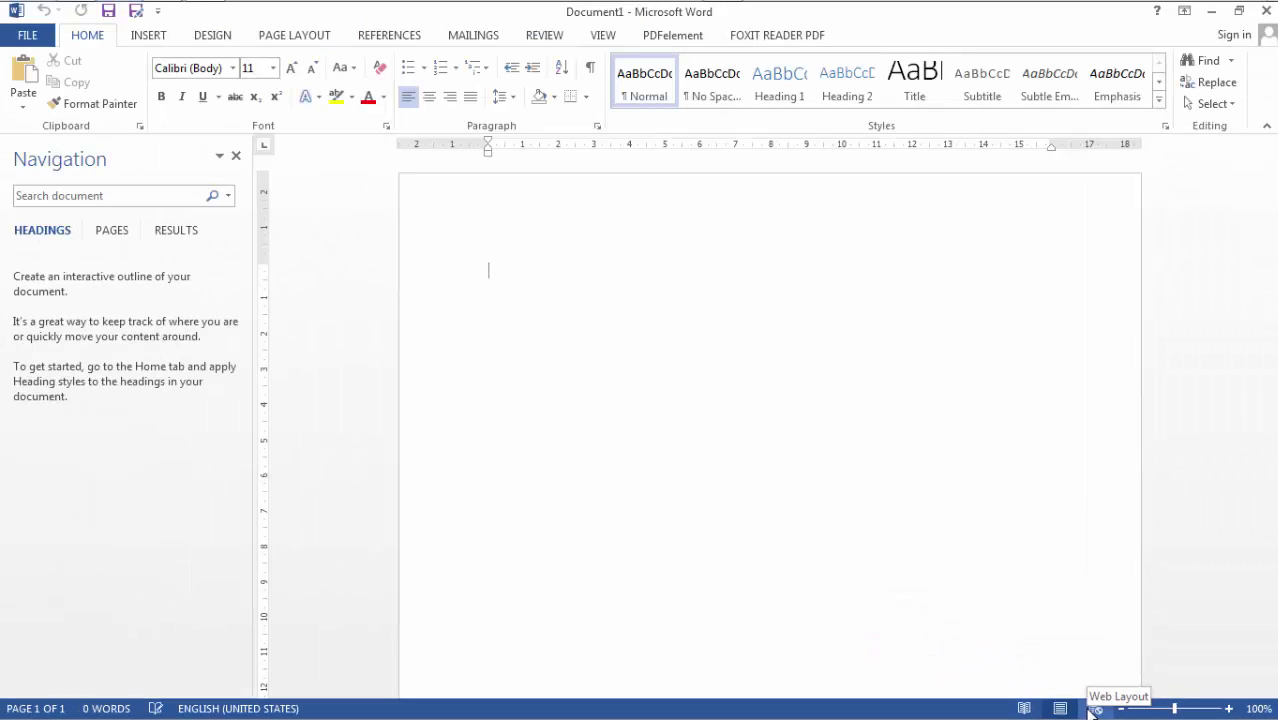
- View the document in Read Mode, Print Layout and Web Layout, and return to Print Layout
click(1026, 708)
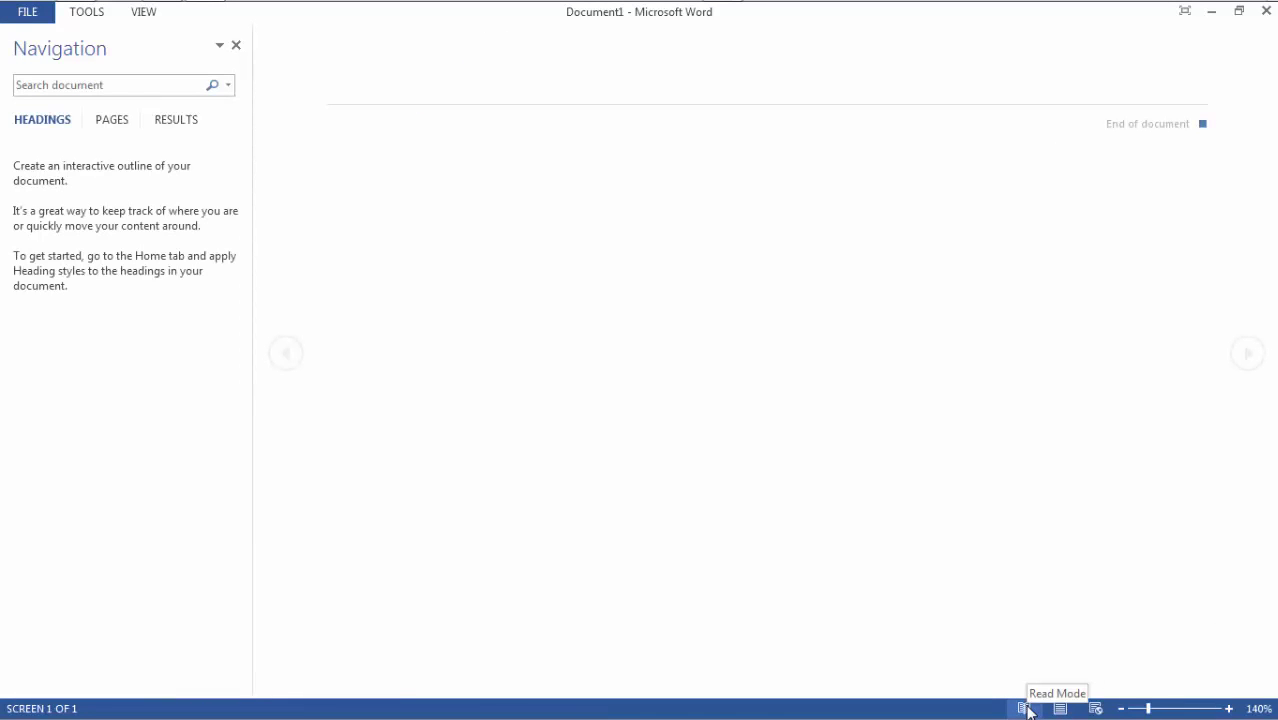
click(1060, 708)
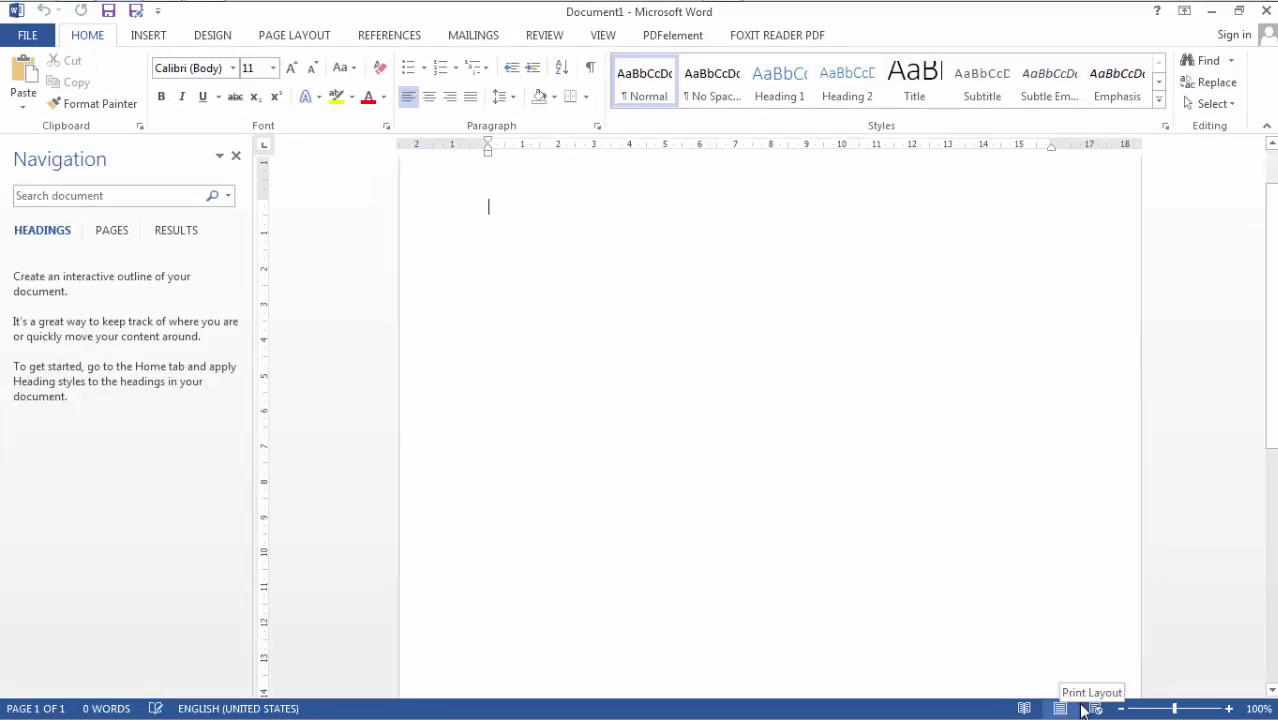
click(1097, 708)
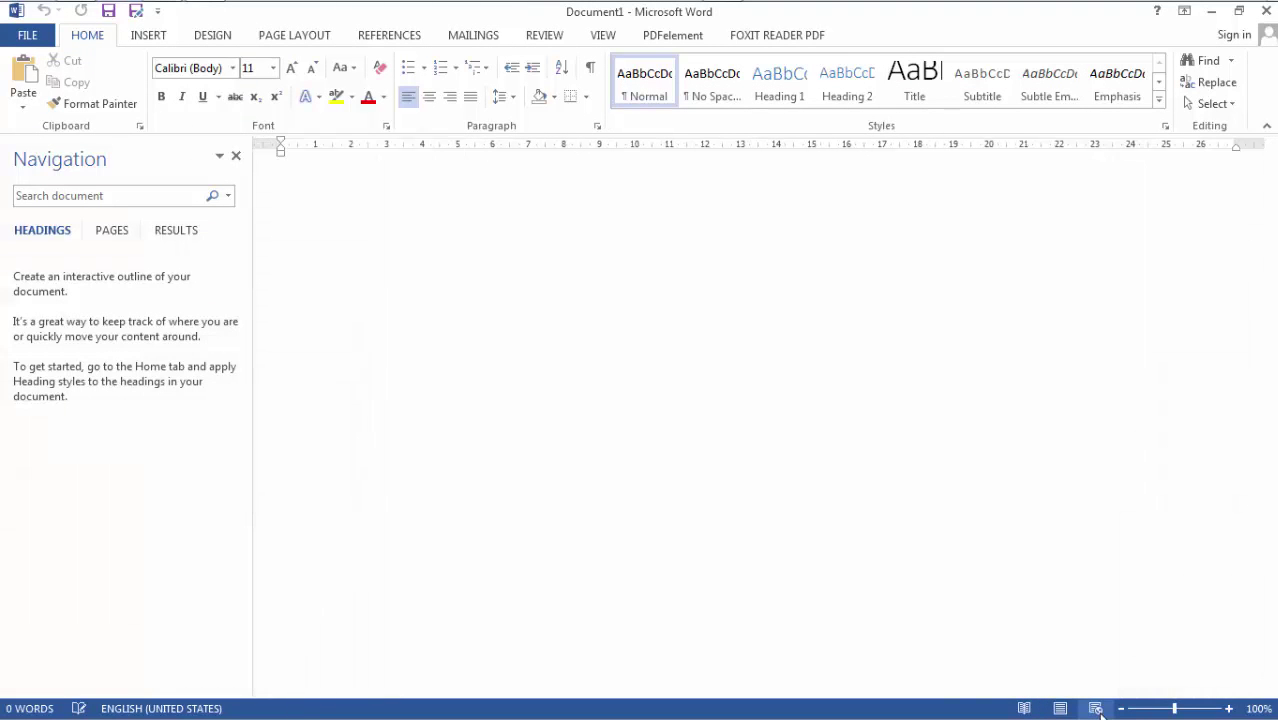
click(1072, 709)
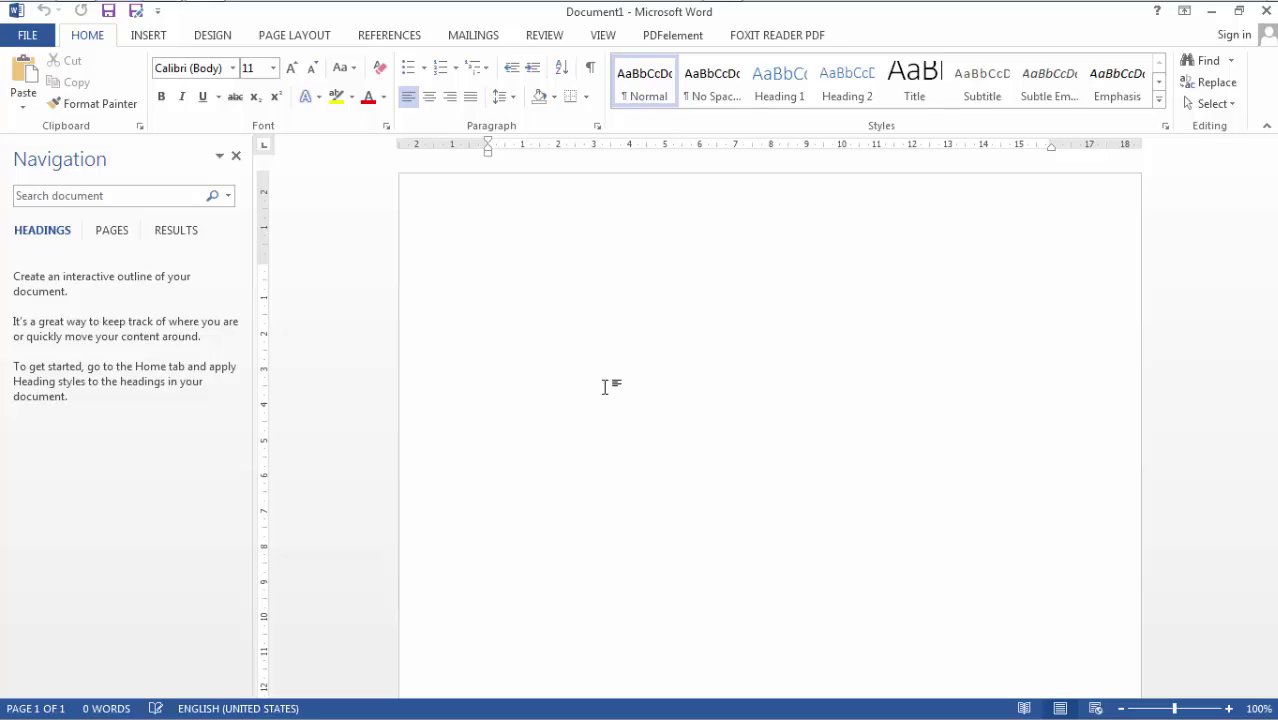
- Write the title lines "Tugas Makalah" and "Manual Book Pembuatan Desain Multimedia Menggunakan Software Aplikasi Corel Draw" on the blank page
text(Tugas Makalah)
key(Return)
text(Manual Book Pembuatan Desain Multimedia Menggunakan Software Aplikasi Corel Draw)
key(Return)
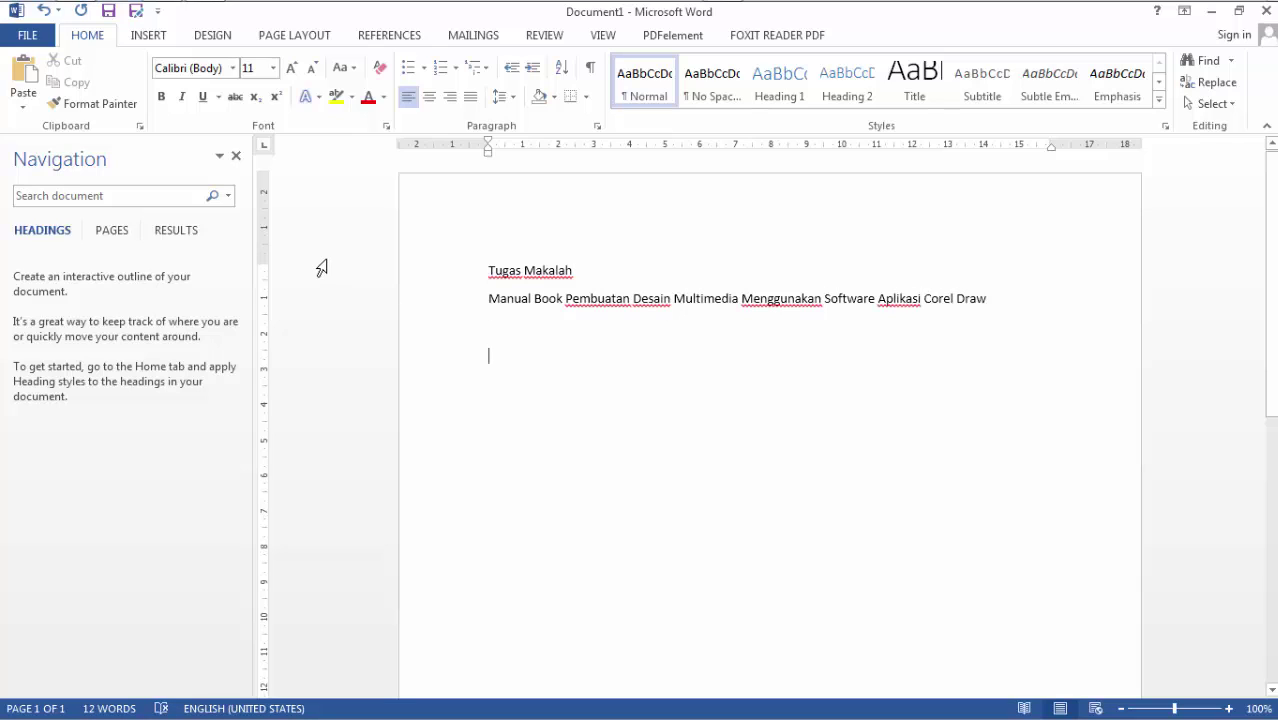
- Insert the UNISA SURAKARTA picture from the Pictures library below the title lines and shrink it to about half its width
click(161, 38)
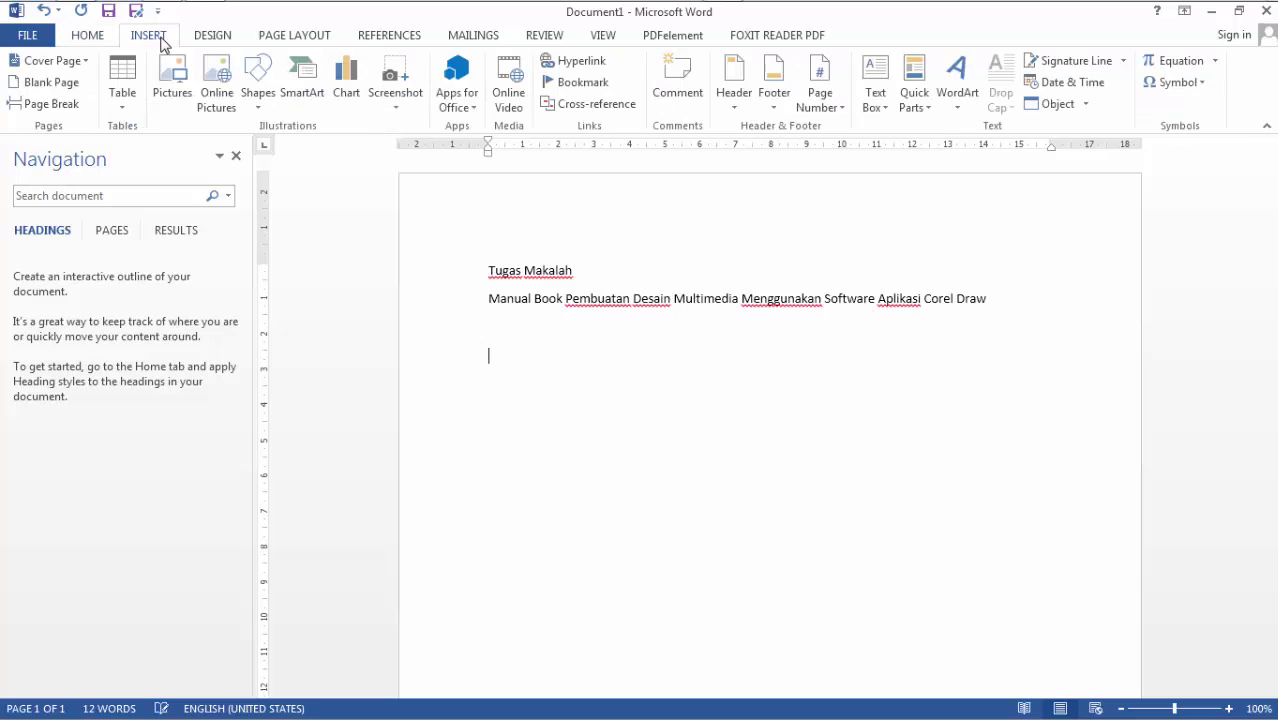
click(176, 88)
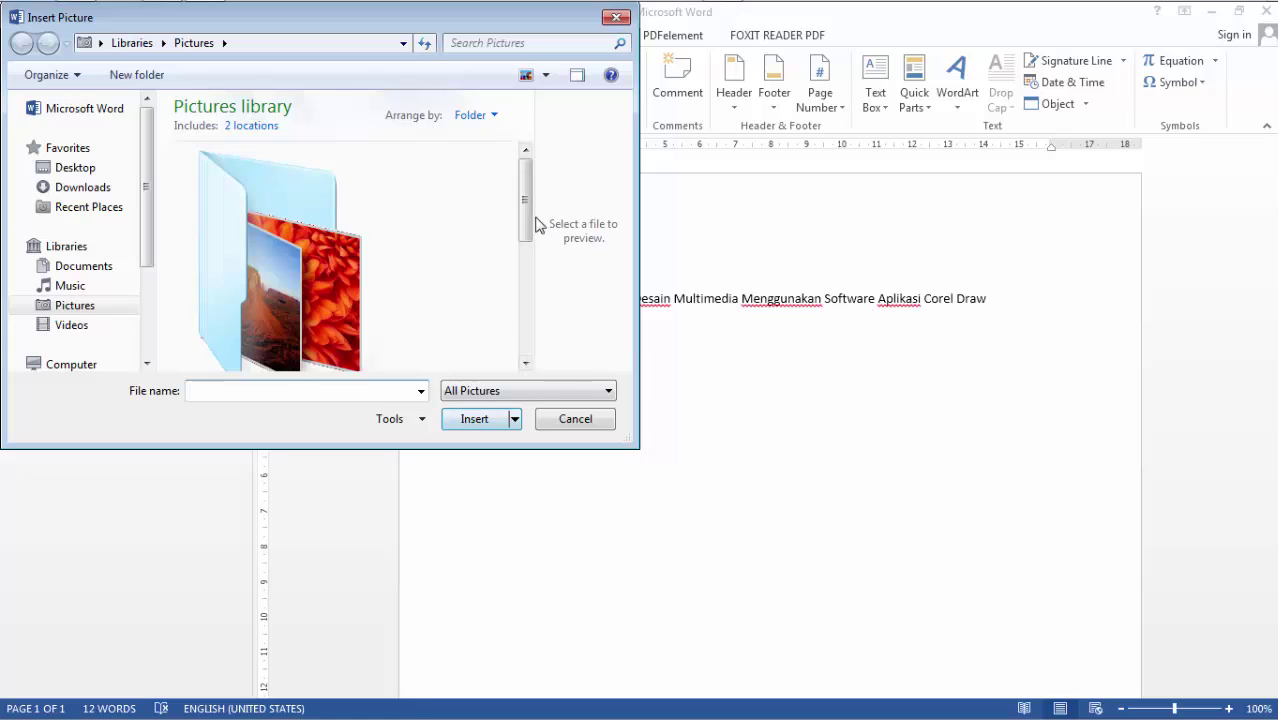
drag(527, 214, 528, 328)
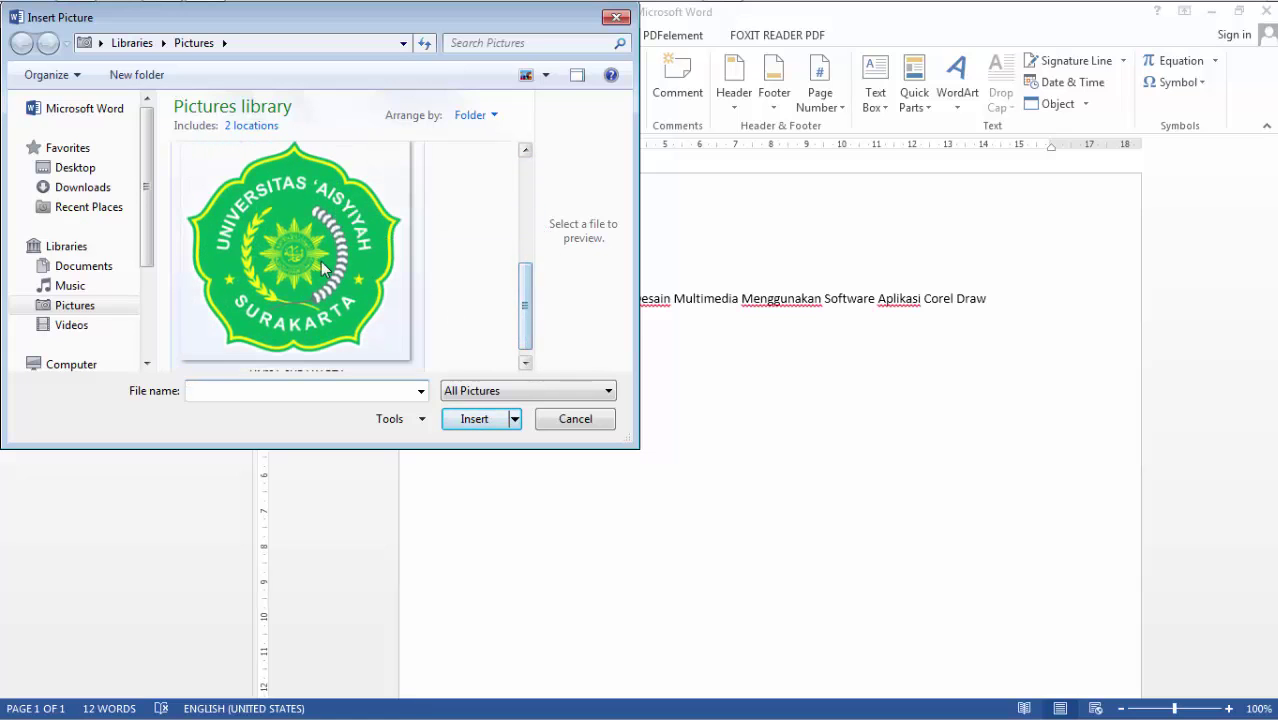
click(322, 268)
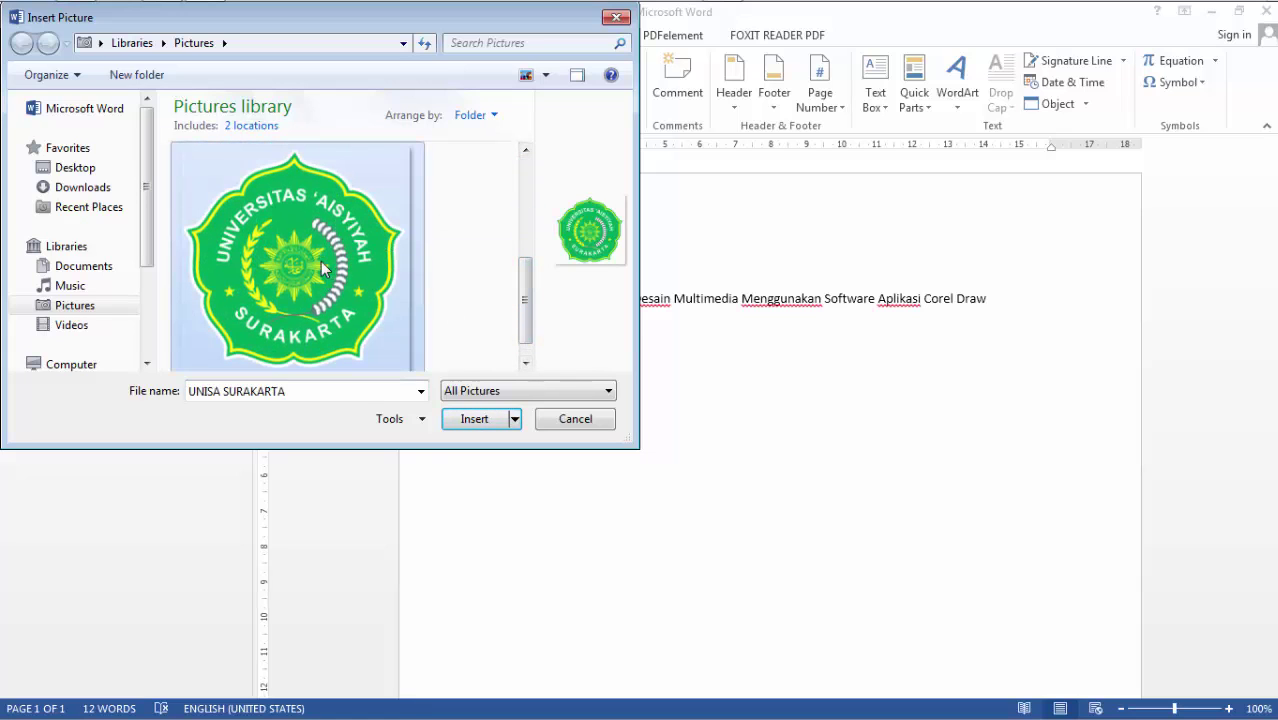
double_click(322, 268)
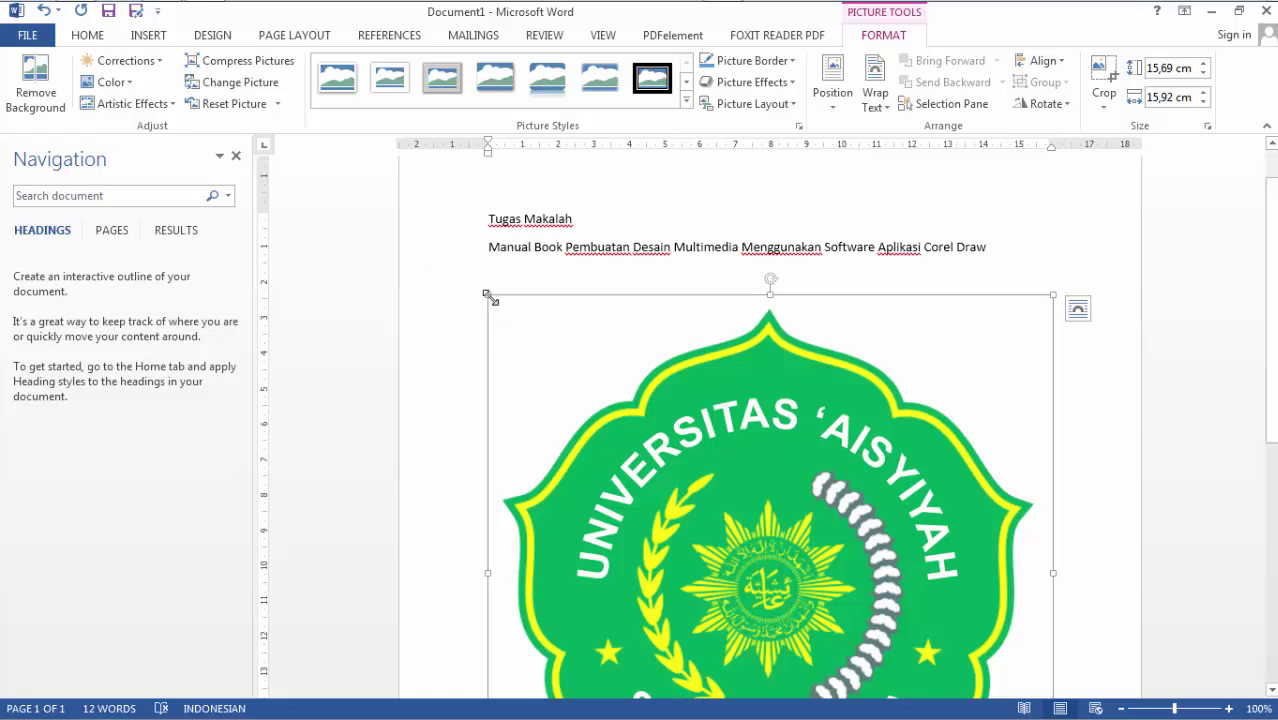
drag(800, 515, 802, 516)
drag(826, 632, 748, 550)
- Below the logo, add "Disusun Oleh:" and separate lines labelled "Nama Mahasiswa", "NIM Mahasiswa", "Mata Kuliah" and "Semester/Kelas", each followed by a tab and colon
click(785, 537)
key(Return)
key(Return)
text(Disusun Oleh:)
key(Return)
text(Nama Mahasiswa	:)
key(Return)
text(NIM Mahasiswa	:)
key(Return)
text(Mata Kuliah	:)
key(Return)
text(Semester/Kelas	:)
- Fill in the four labelled lines with "Nama Lengkap Mahasiswa", "NIM Mahasiswa", "Sistem Informasi Keperawatan" and "3/A"
key(Up)
key(Up)
key(Up)
text(Nama Lengkap Mahasiswa)
key(Down)
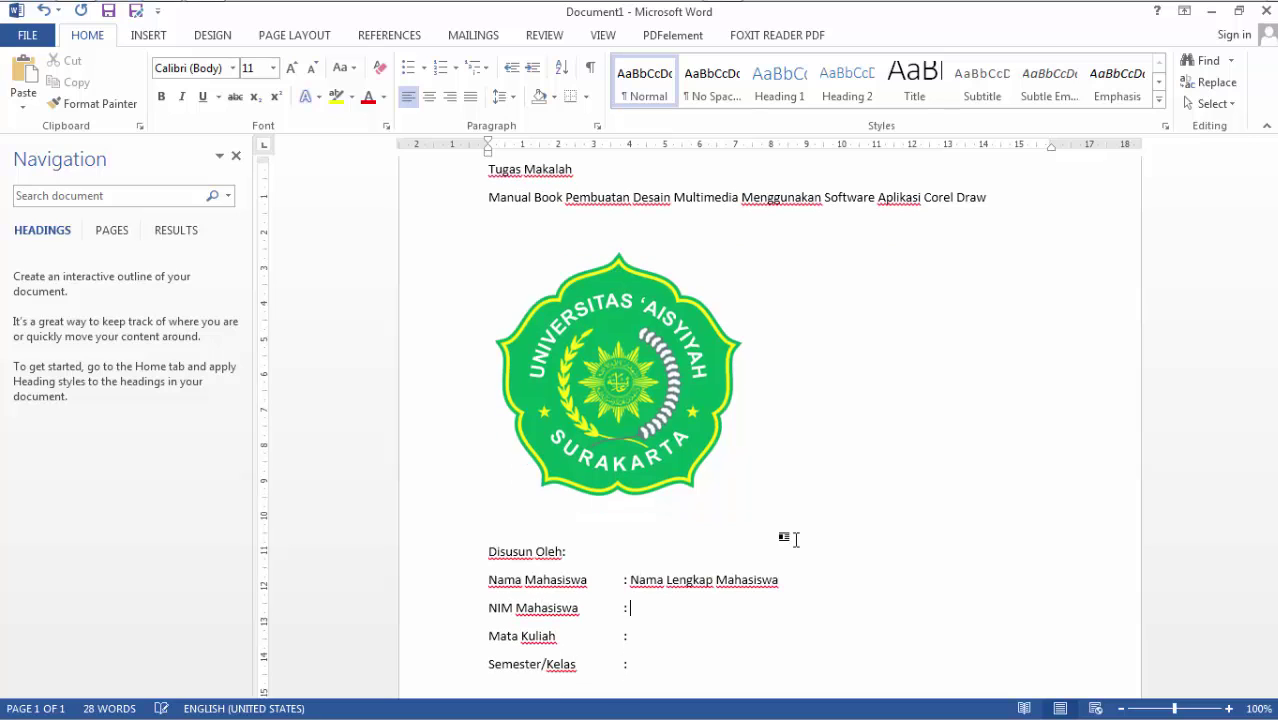
text(NIM Mahasiswa)
key(Down)
text(Sistem Informasi Keperawatan)
key(Down)
text(3/A)
- After a blank line, add the lines "Program Studi SarjanaKeperawatan", "Fakultas Ilmu Kesehatan", "Universitas 'Aisyiyah Surakarta" and "Tahun 2020-2021"
key(Return)
key(Return)
text(Program Studi SarjanaKeperawatan)
key(Return)
text(Fakultas Ilmu Kesehatan)
key(Return)
text(Universitas 'Aisyiyah Surakarta)
key(Return)
text(Tahun 2020-2021)
key(Return)
key(Return)
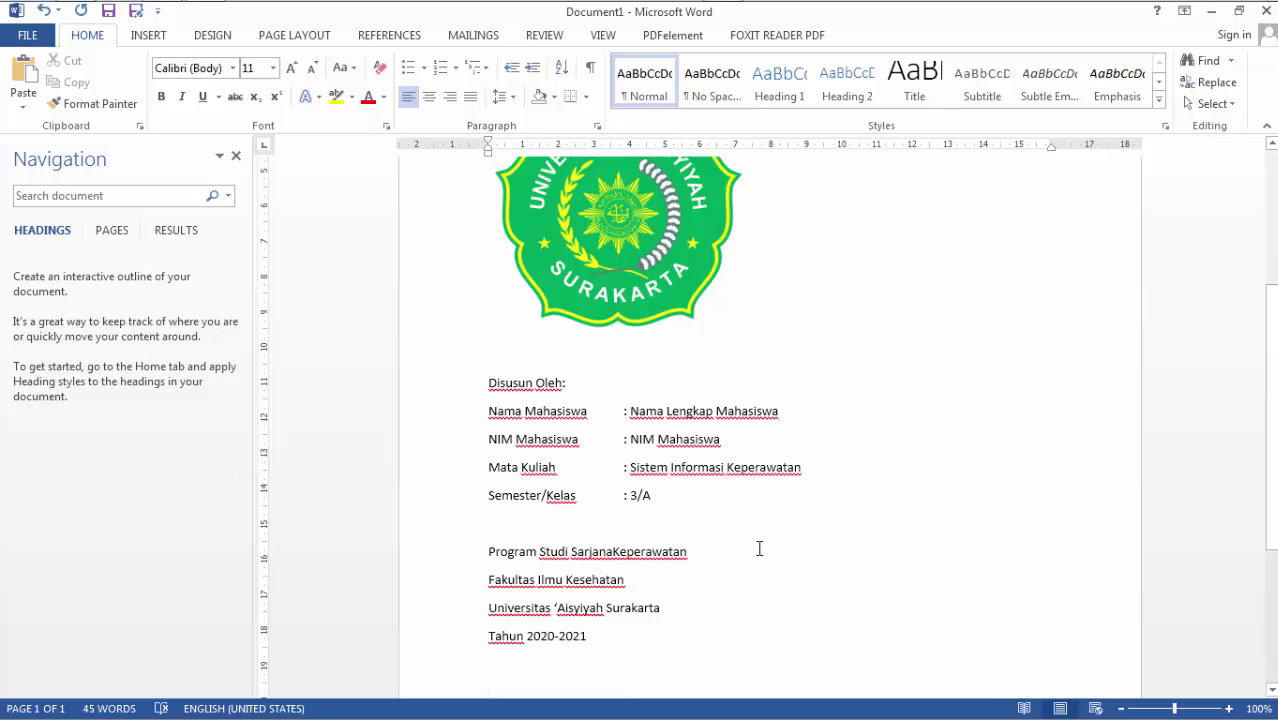
- Set all of the document's content to Times New Roman, size 12, and centre it horizontally
key(ctrl+a)
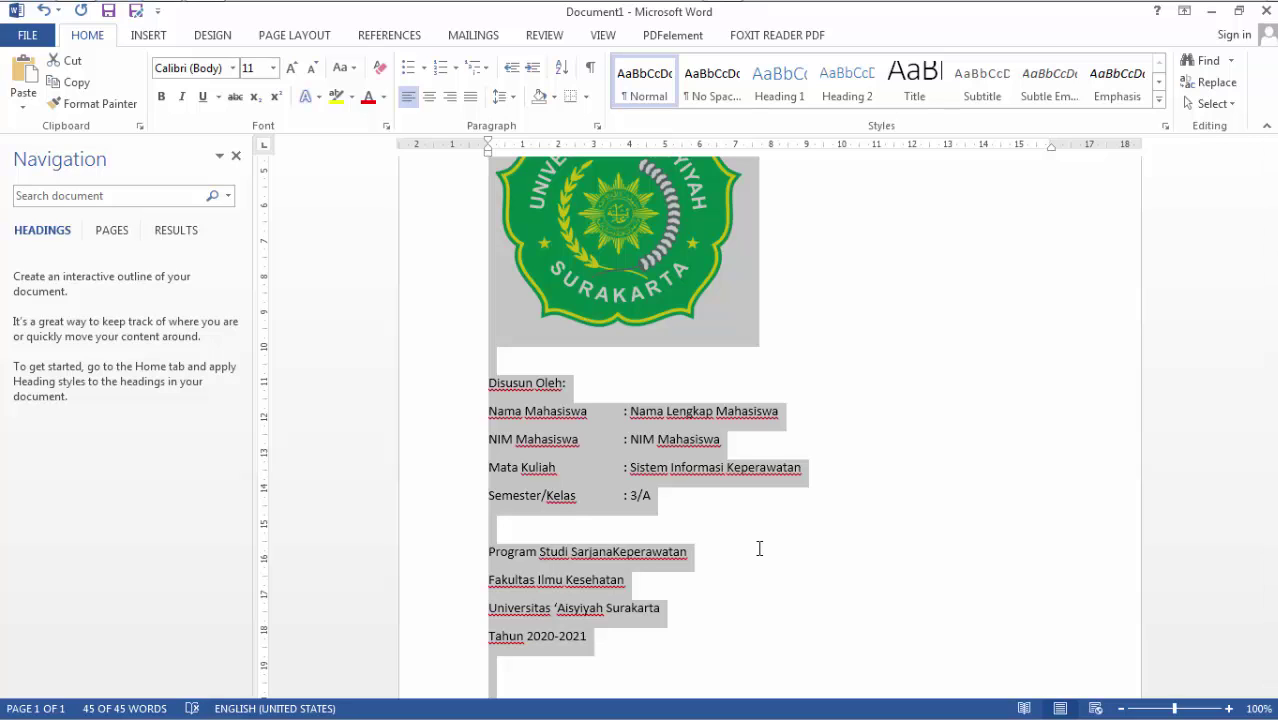
click(235, 74)
click(236, 74)
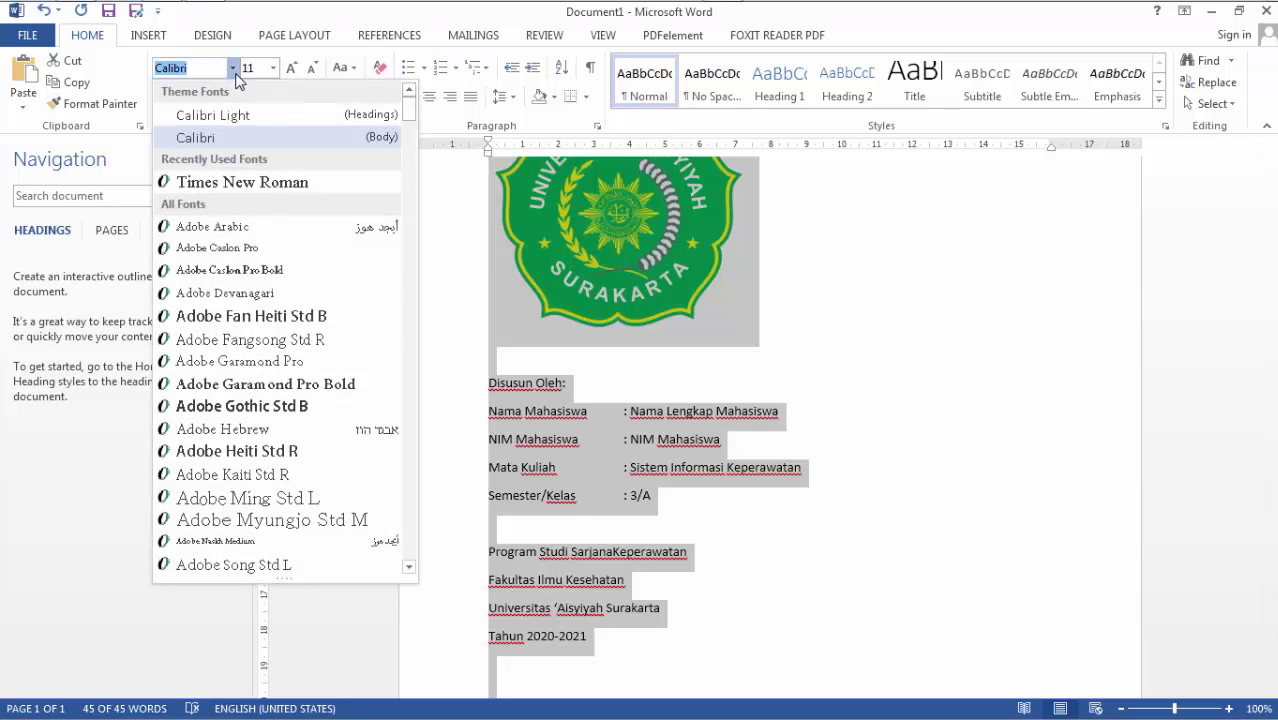
click(235, 184)
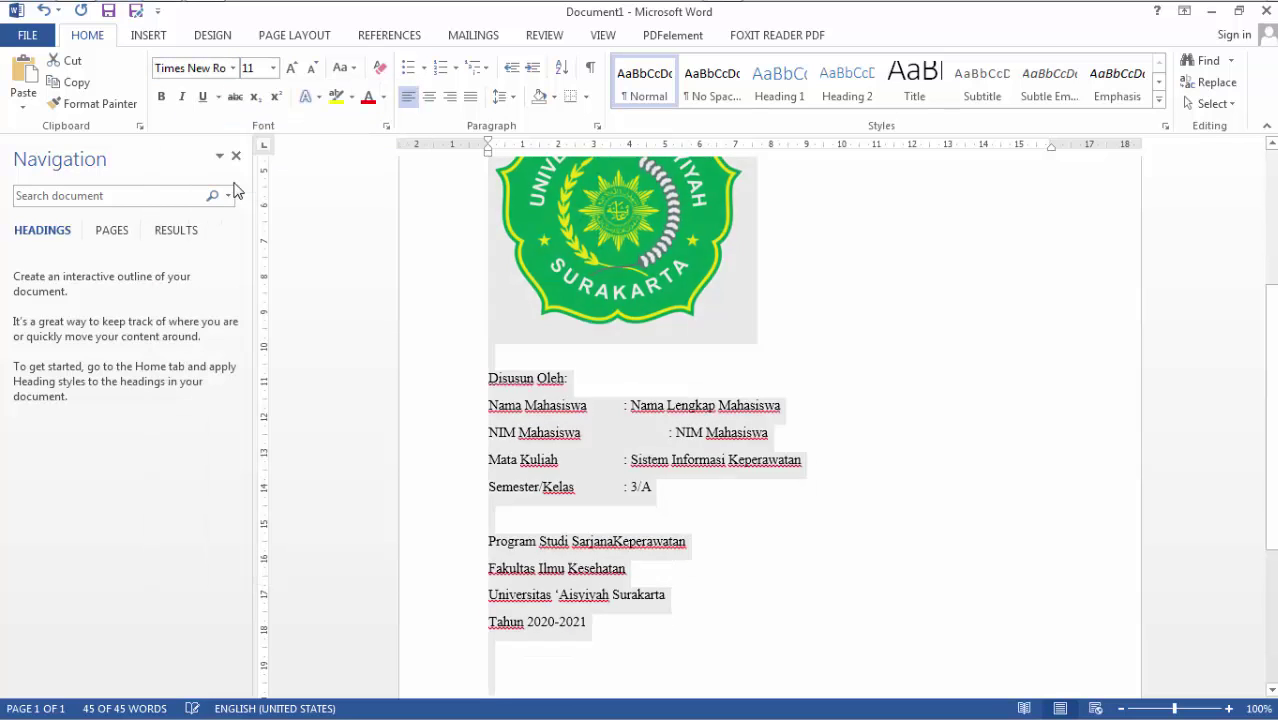
click(284, 68)
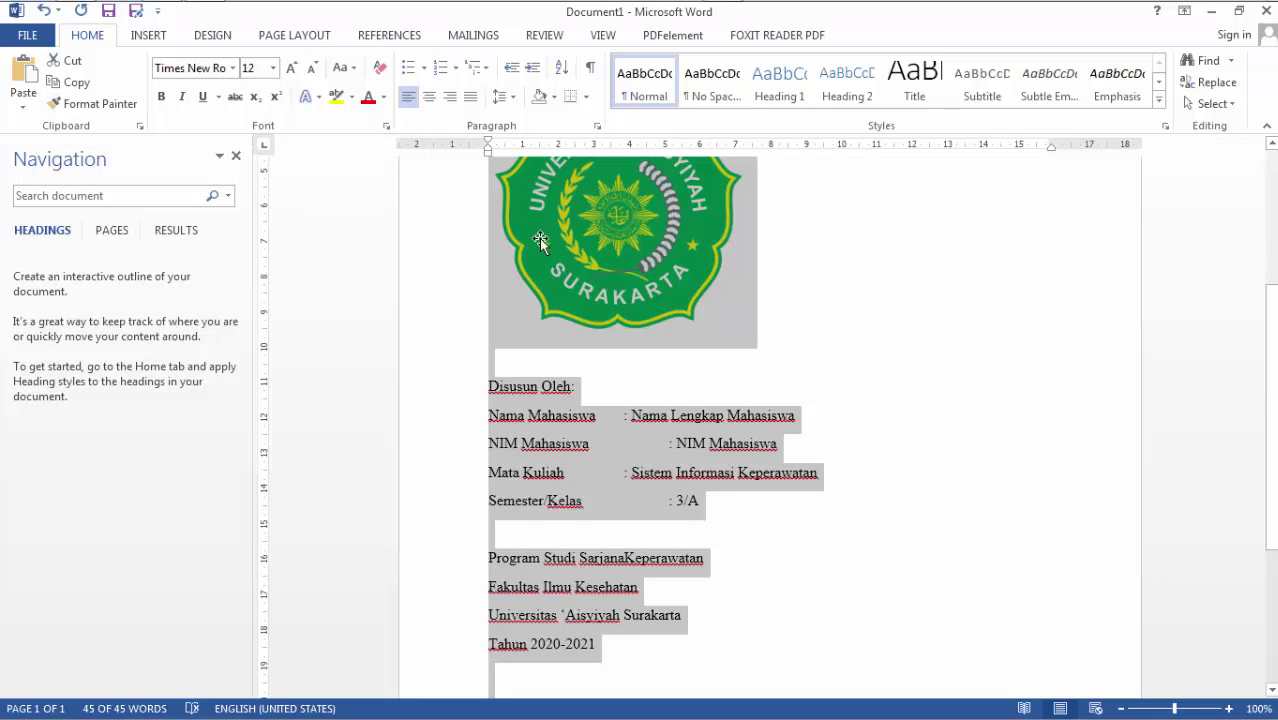
click(439, 104)
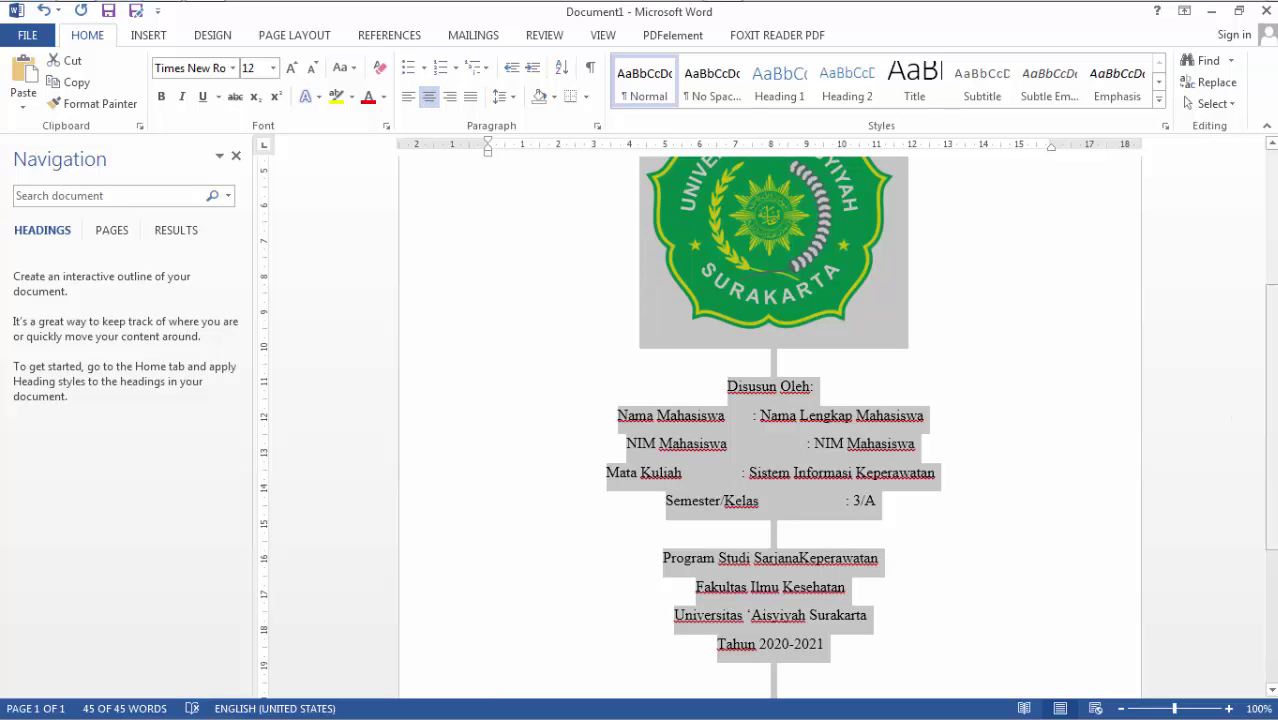
- Make the "Tugas Makalah" line and the "Manual Book" title line below it bold and enlarge their font
scroll(770, 430, up, 5)
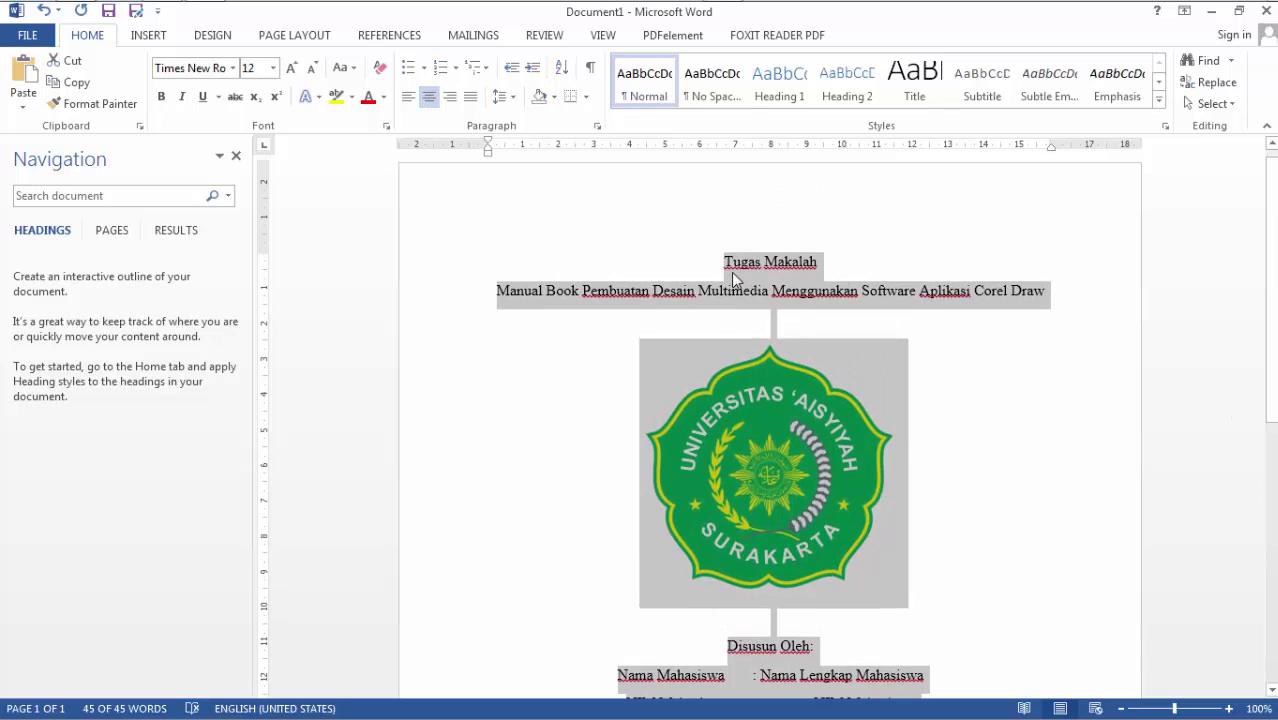
click(722, 268)
triple_click(722, 268)
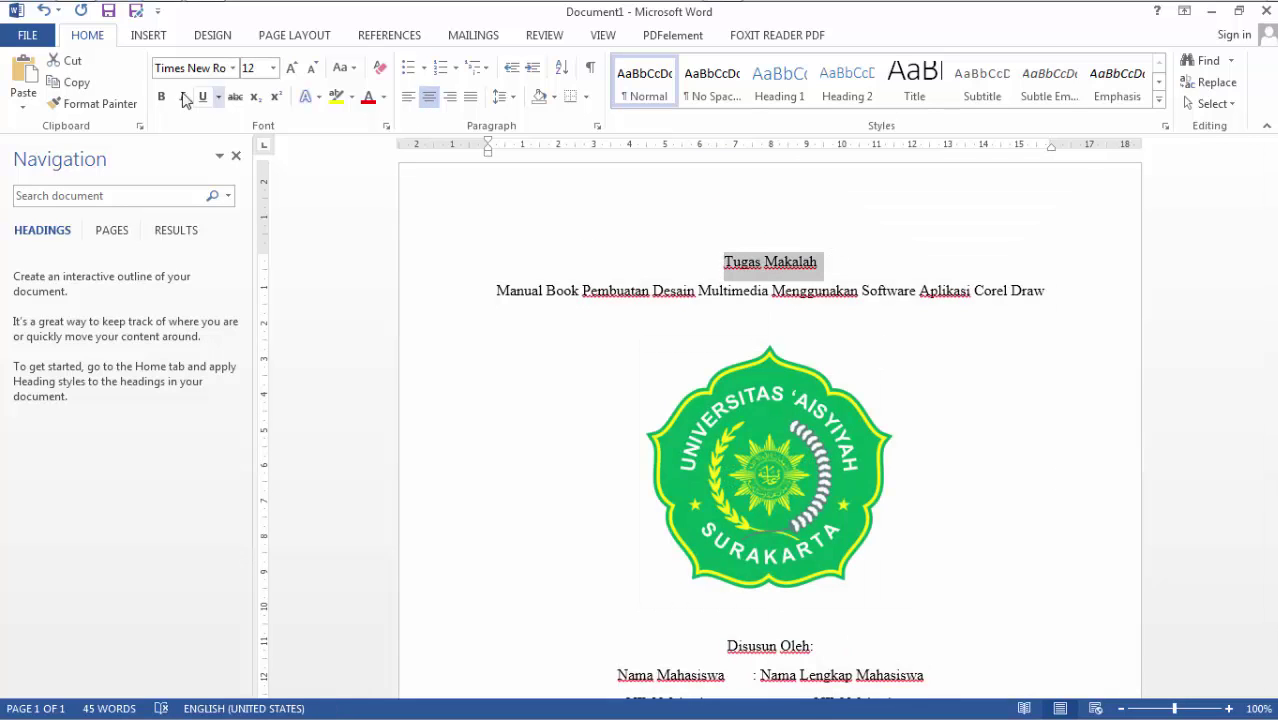
key(ctrl+b)
drag(500, 291, 1084, 285)
key(ctrl+b)
click(272, 68)
click(250, 196)
- Enlarge and bold the four institution lines from "Program Studi SarjanaKeperawatan" to "Tahun 2020-2021"
scroll(656, 408, down, 8)
drag(656, 410, 826, 508)
click(272, 68)
click(255, 221)
click(161, 97)
- Left-align the four student detail lines and set their left indent to about 3.5 cm
drag(618, 276, 878, 368)
click(408, 97)
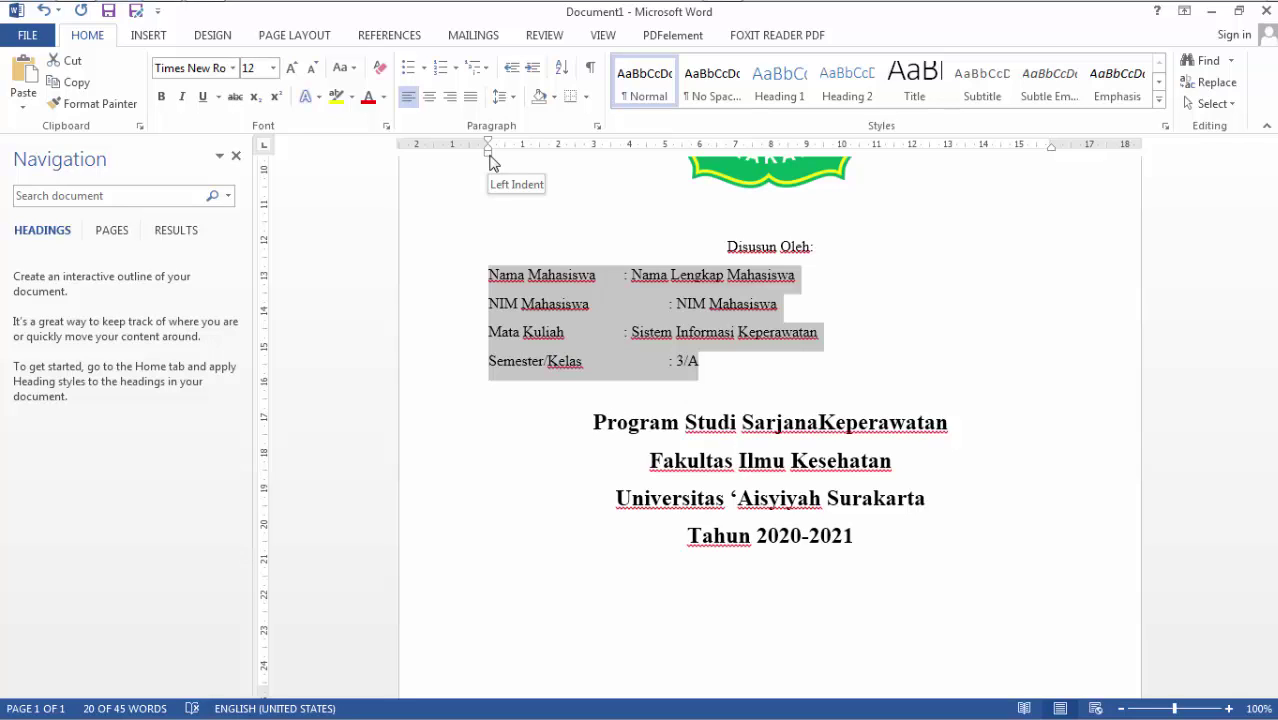
drag(490, 163, 614, 170)
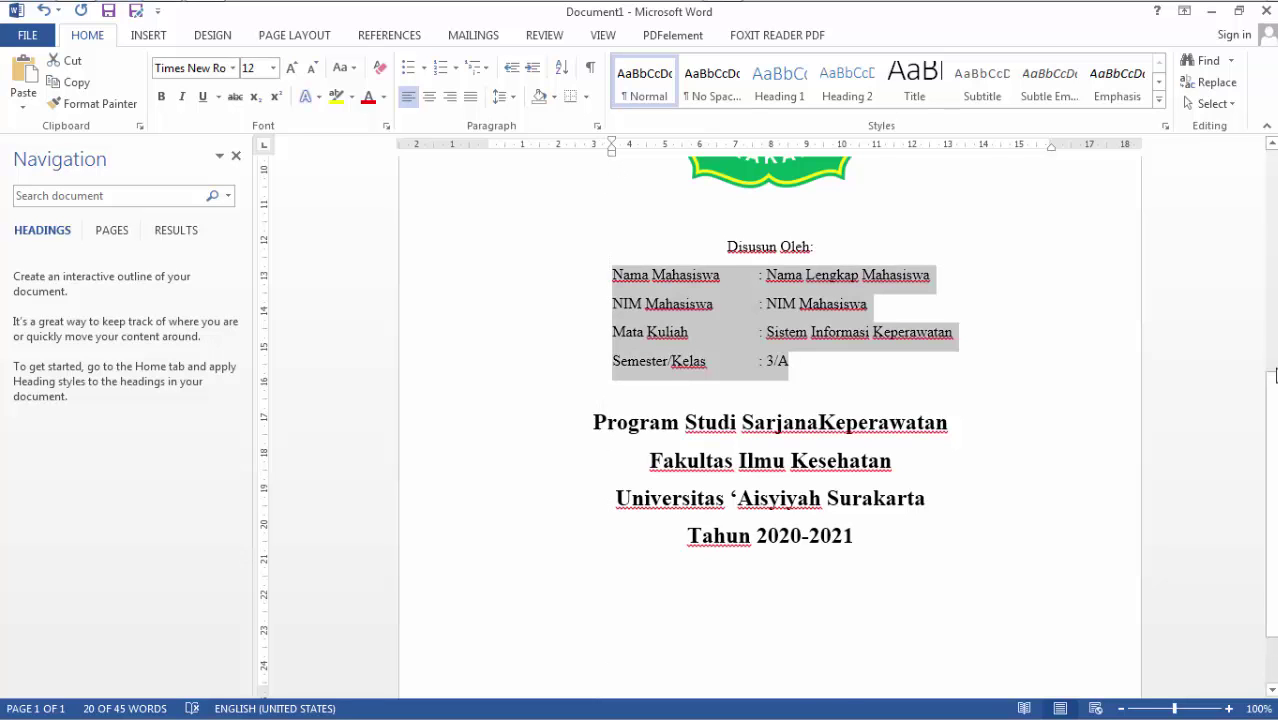
- Space out the cover page by adding blank lines between the title, the logo, the student details and the institution lines
scroll(904, 277, up, 3)
click(904, 277)
key(Return)
click(804, 588)
key(Return)
scroll(804, 588, down, 4)
click(846, 352)
key(Return)
key(Return)
drag(1272, 299, 1272, 193)
click(795, 601)
key(Return)
scroll(848, 364, down, 8)
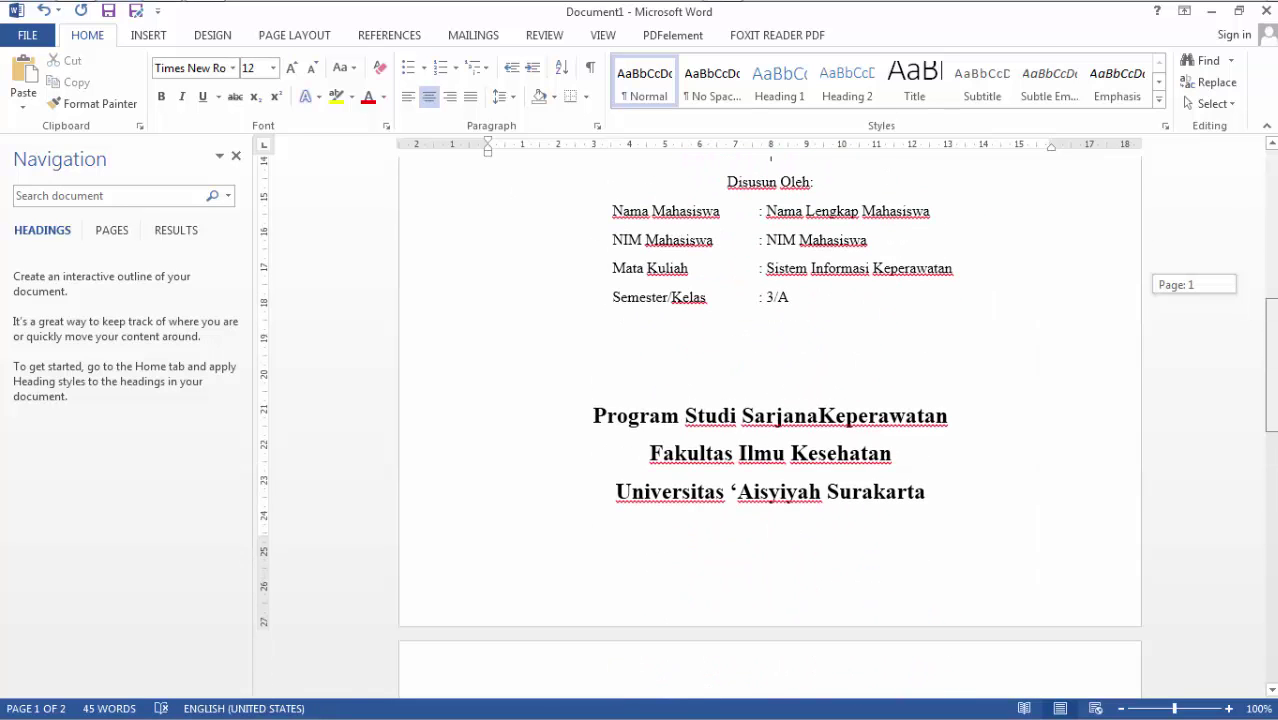
click(848, 364)
- Set the line spacing of the whole document to 1,5
drag(1272, 408, 1272, 252)
key(ctrl+a)
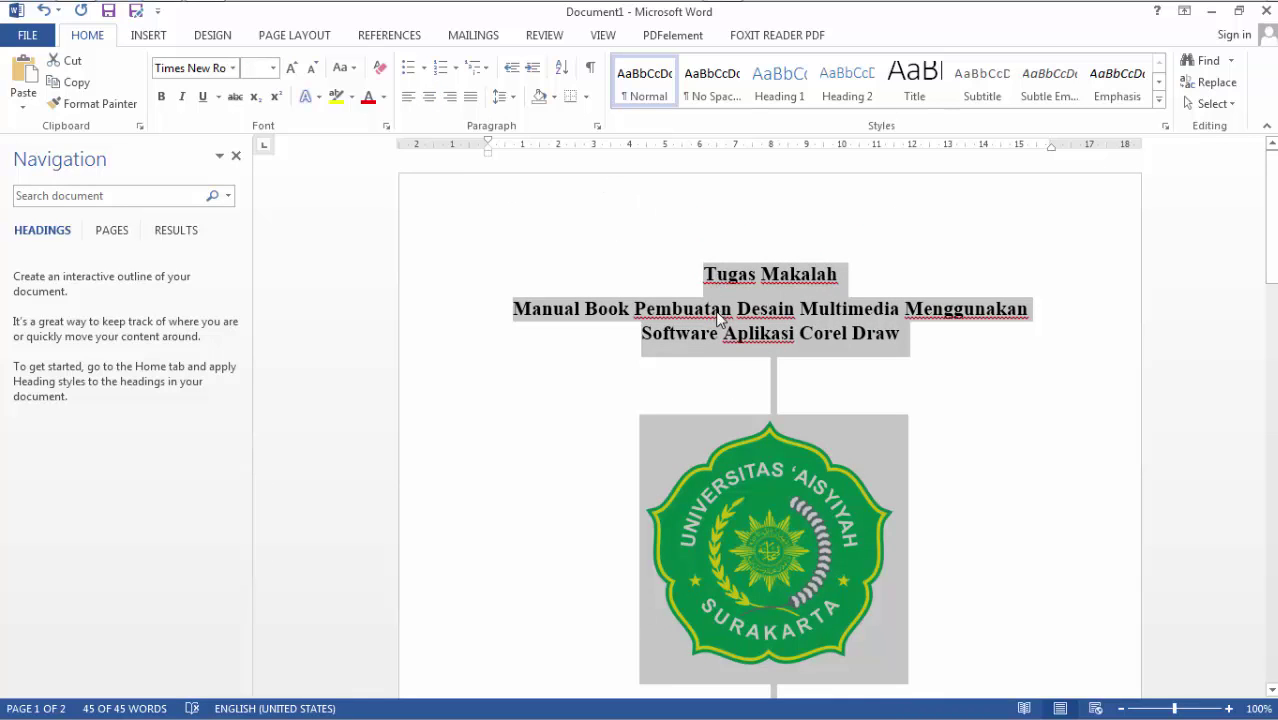
click(513, 98)
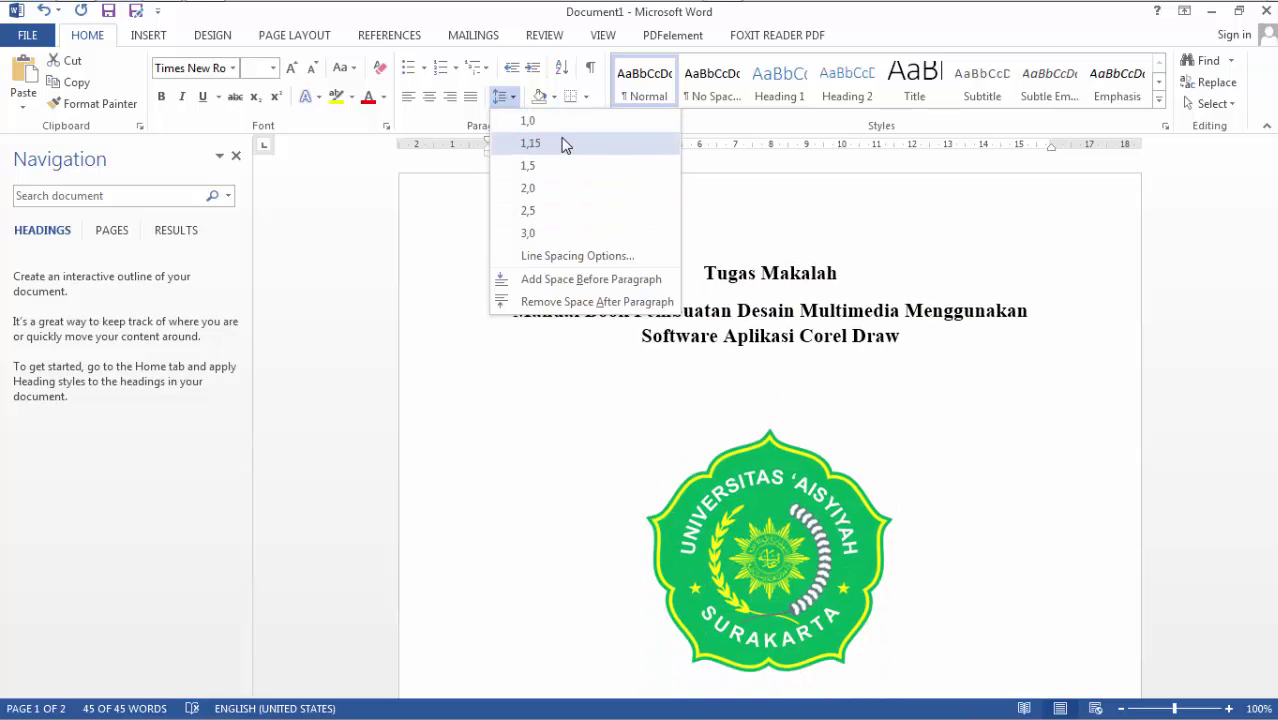
click(560, 166)
- Remove the spacing after every paragraph in the document through the paragraph settings
key(ctrl+a)
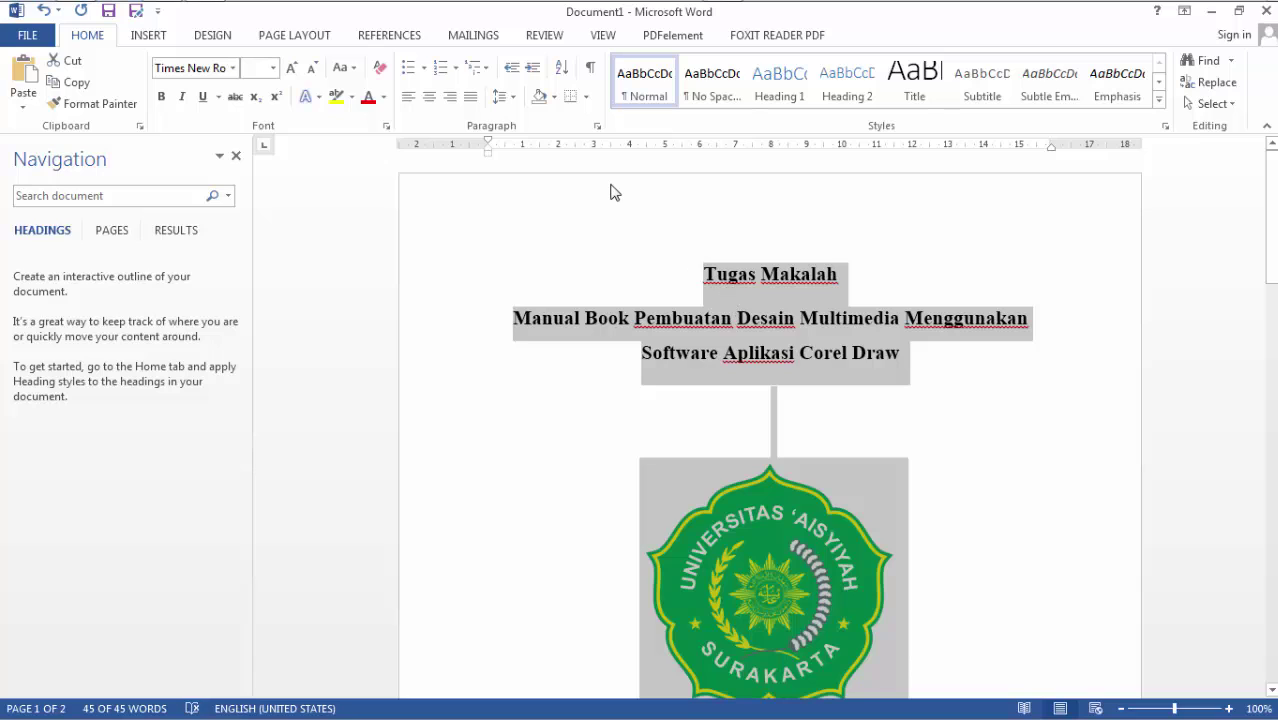
click(598, 127)
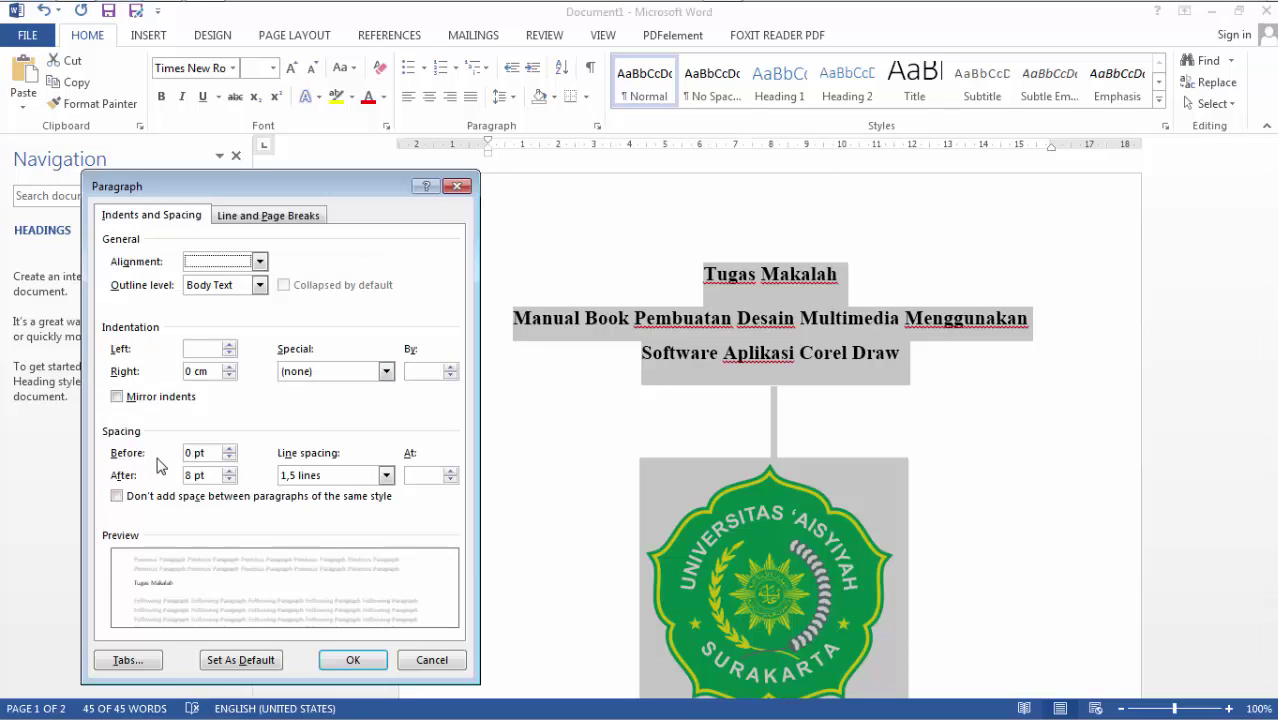
click(229, 480)
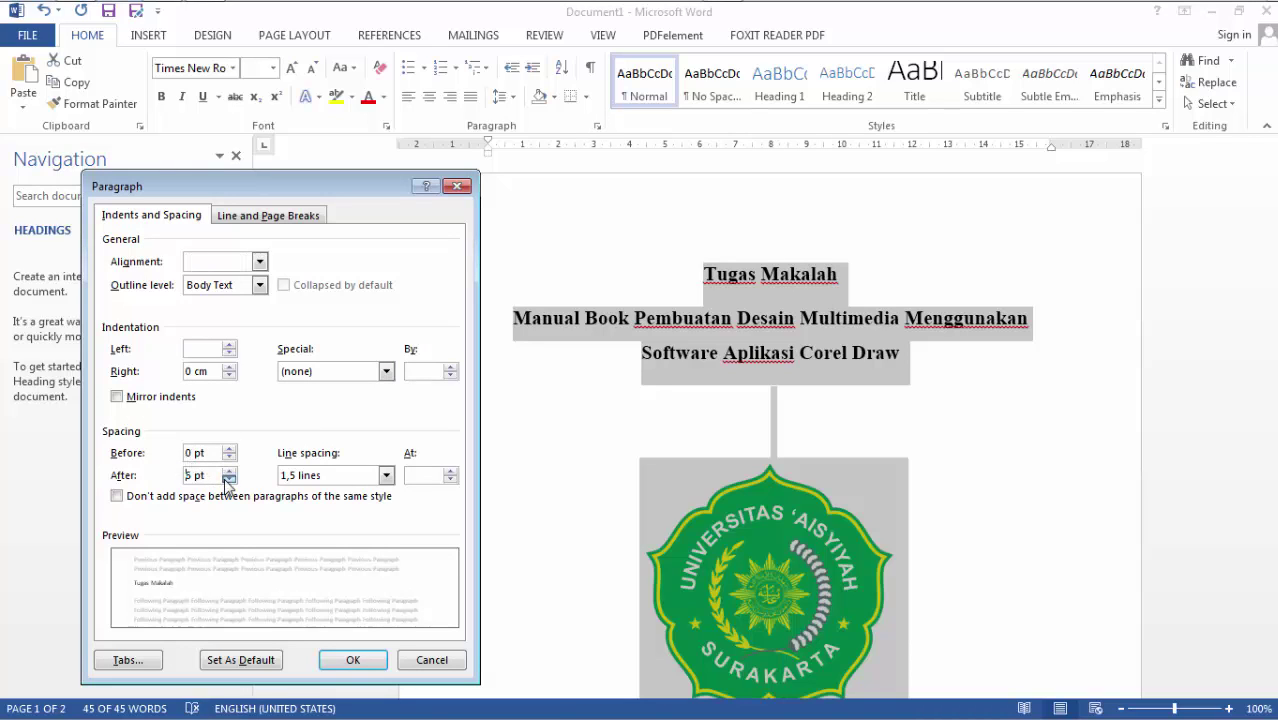
click(337, 663)
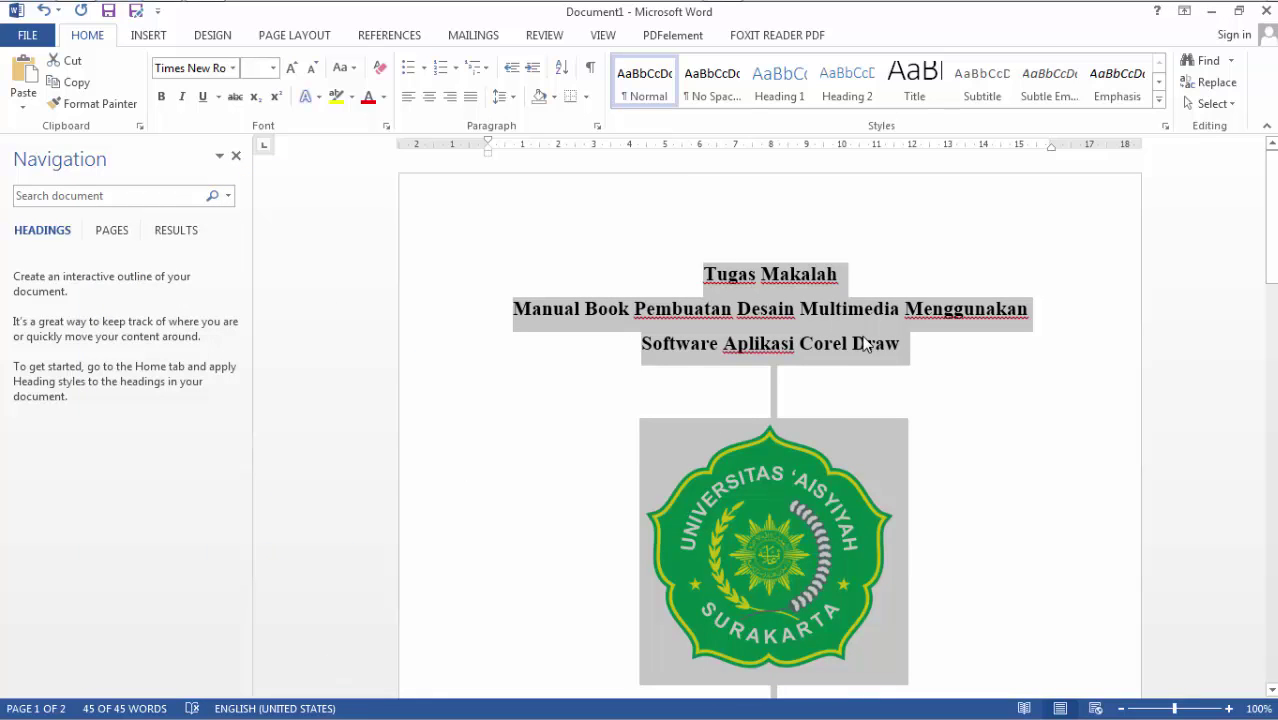
- Add the centred heading "Membuat Tabel" on the second page, followed by a new left-aligned line
drag(1270, 219, 1270, 449)
click(818, 425)
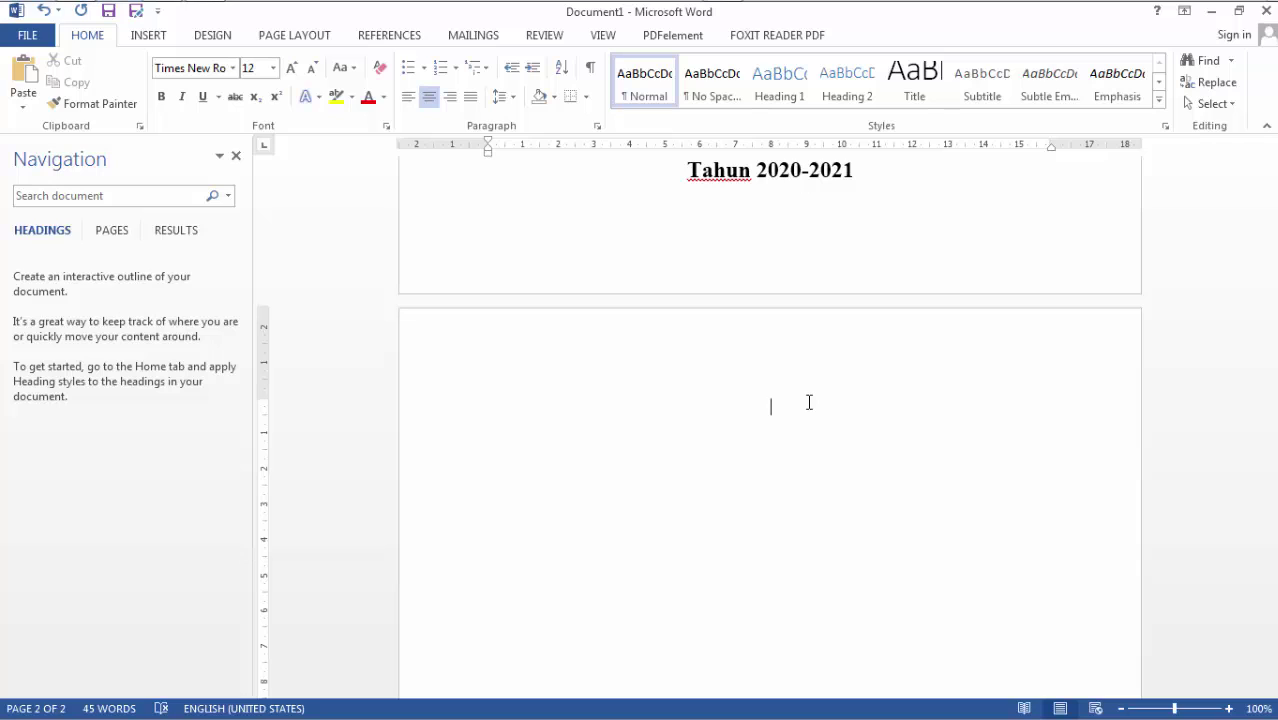
text(Membuat Tabel)
key(Return)
key(ctrl+l)
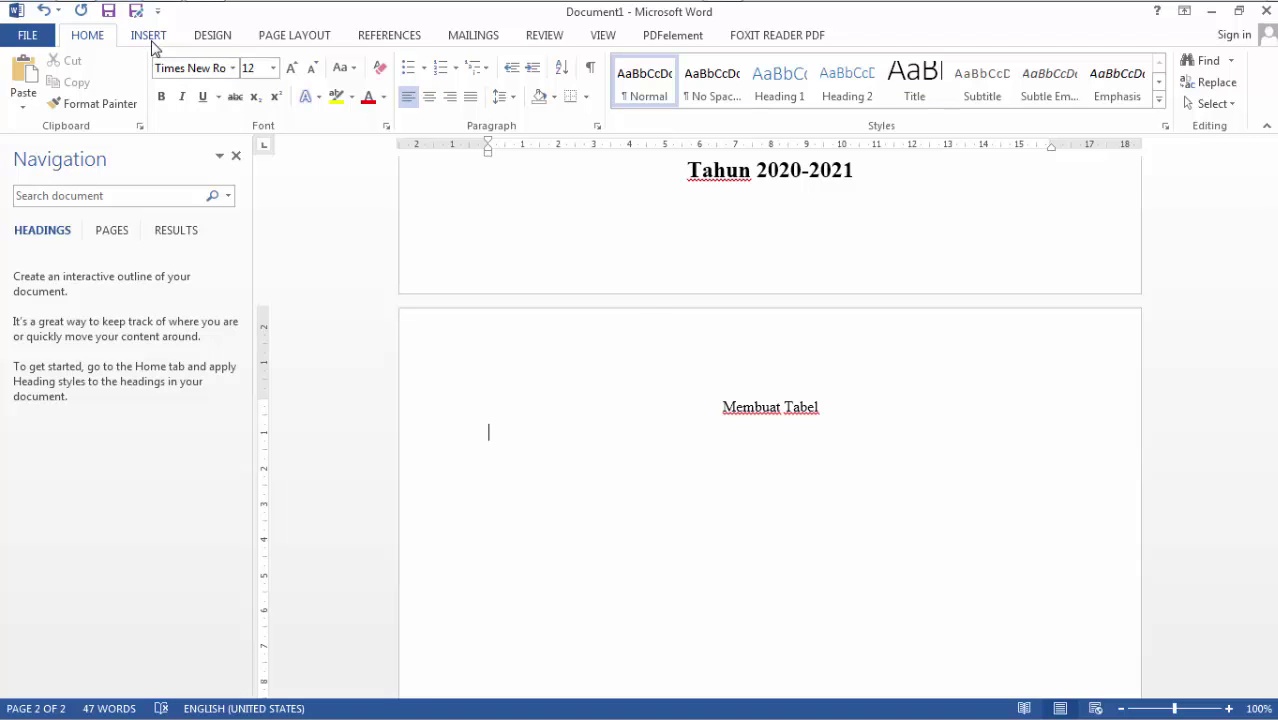
- Insert a table with two columns and three rows below the "Membuat Tabel" heading
click(148, 36)
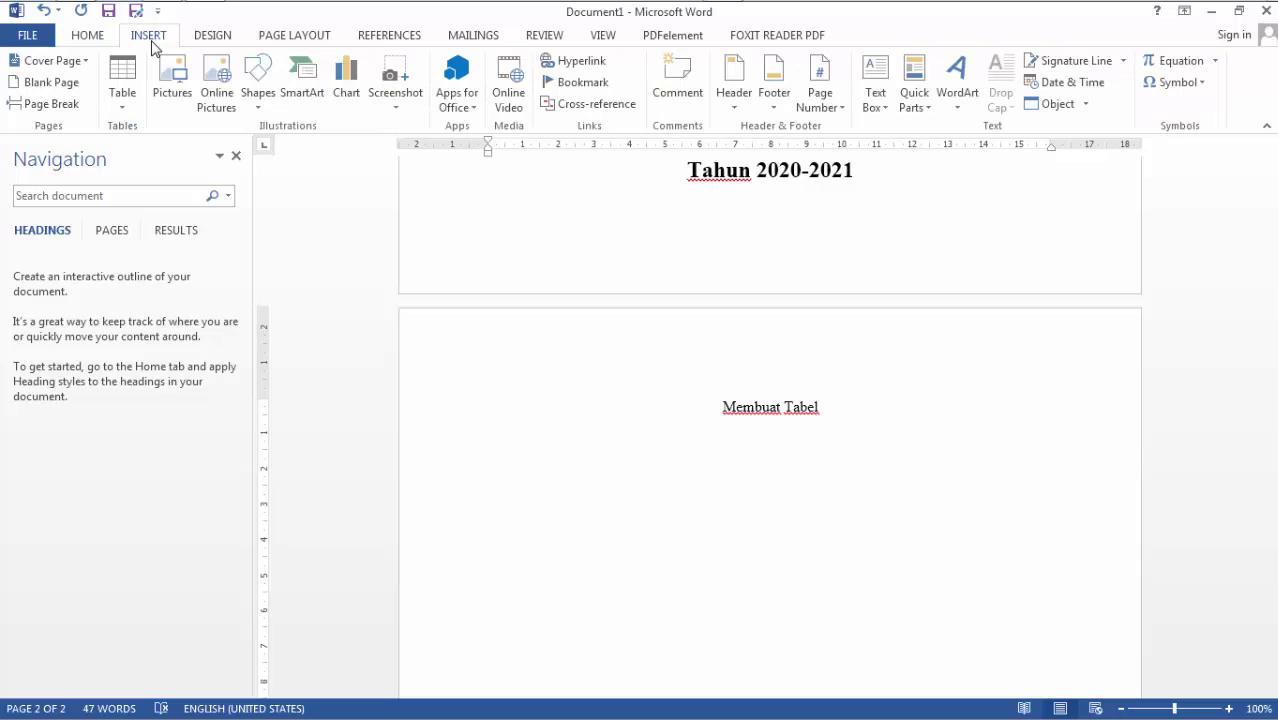
click(125, 95)
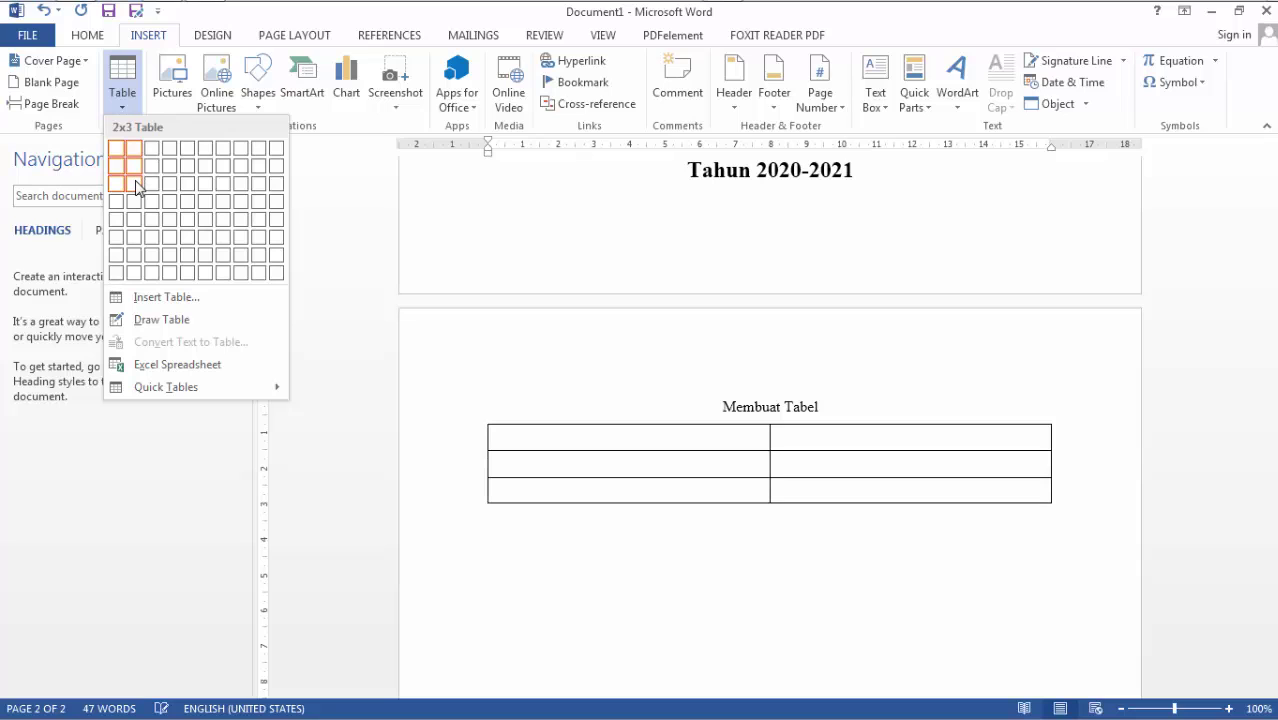
click(137, 187)
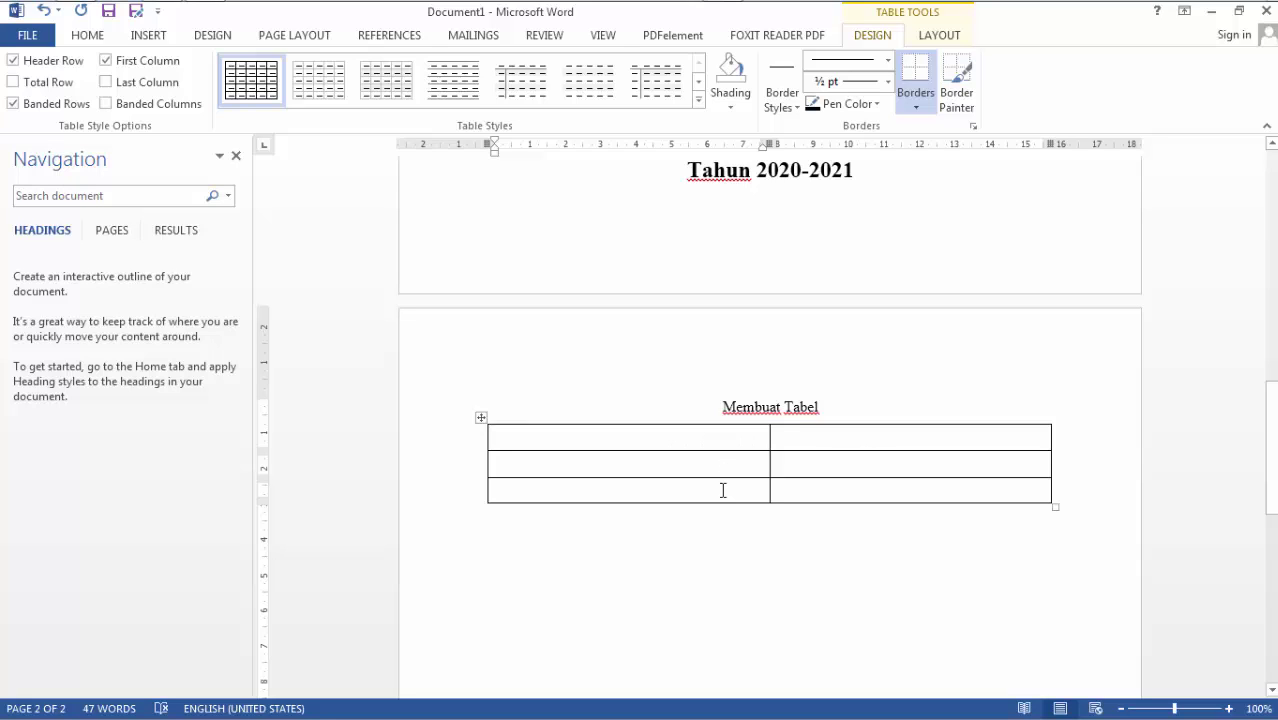
- Add a column to the right of the table's first column and a row below its first row
click(937, 35)
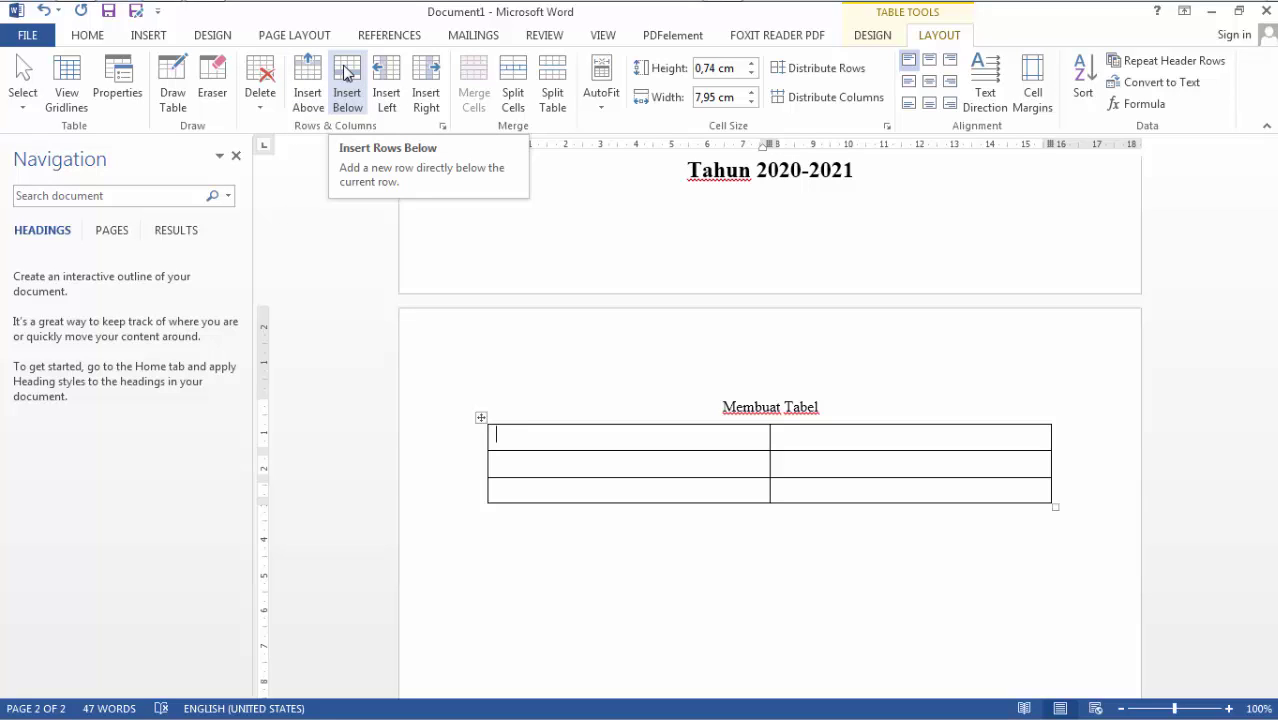
click(424, 85)
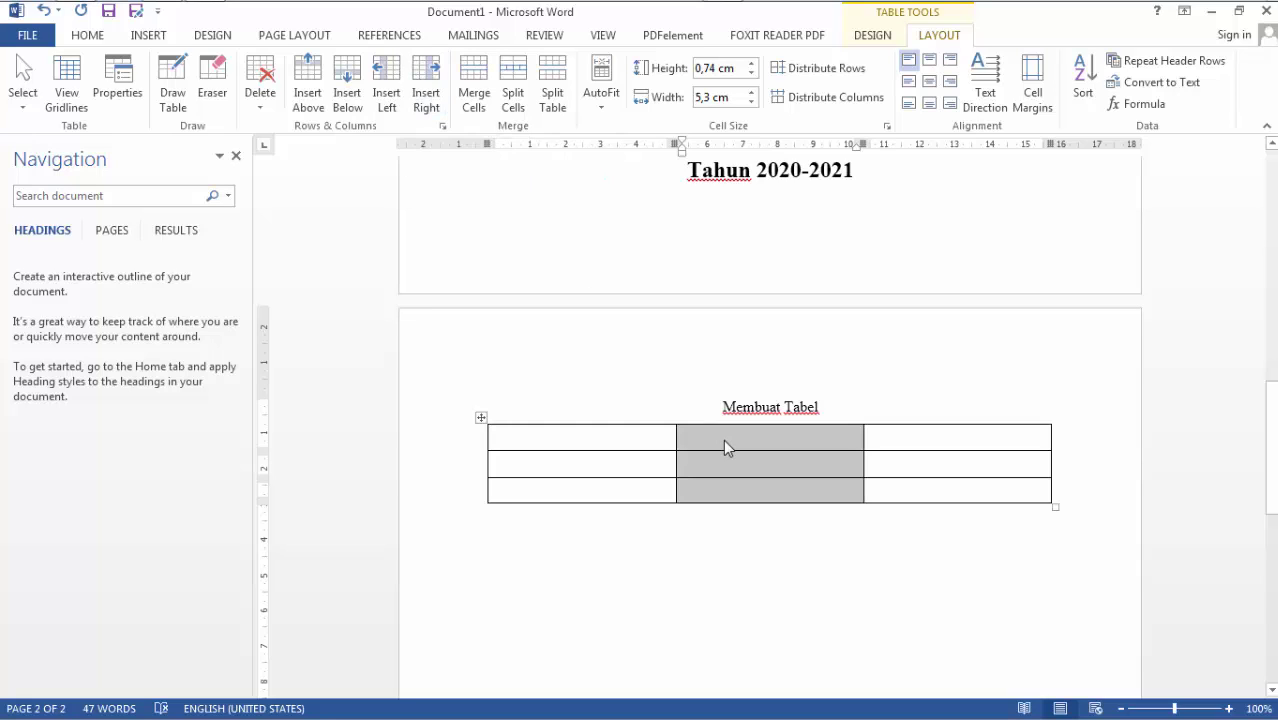
click(725, 447)
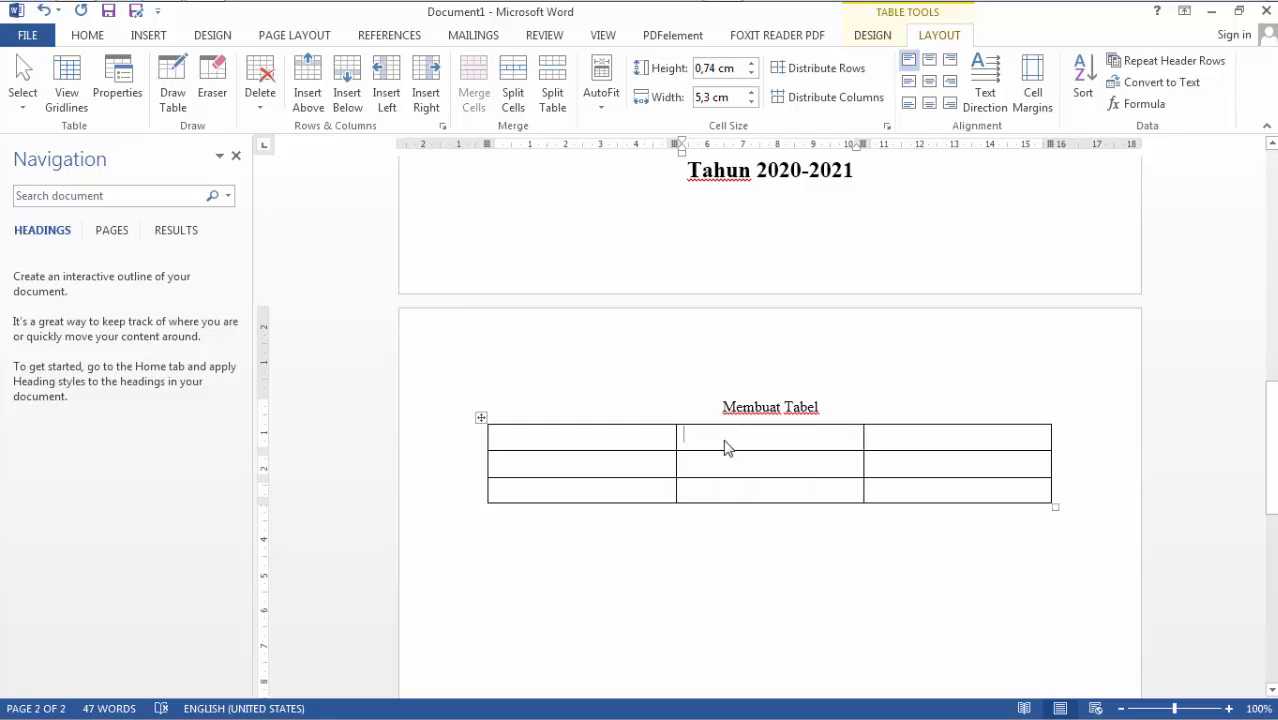
right_click(725, 440)
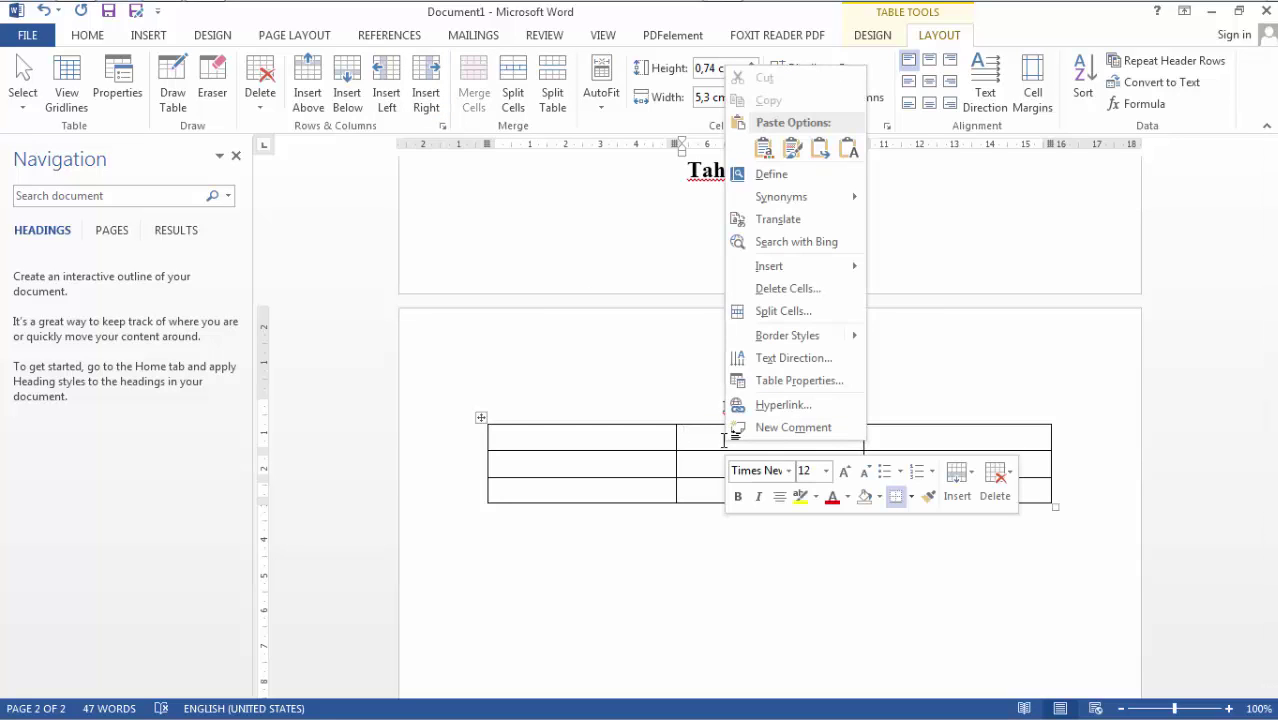
mouse_move(797, 268)
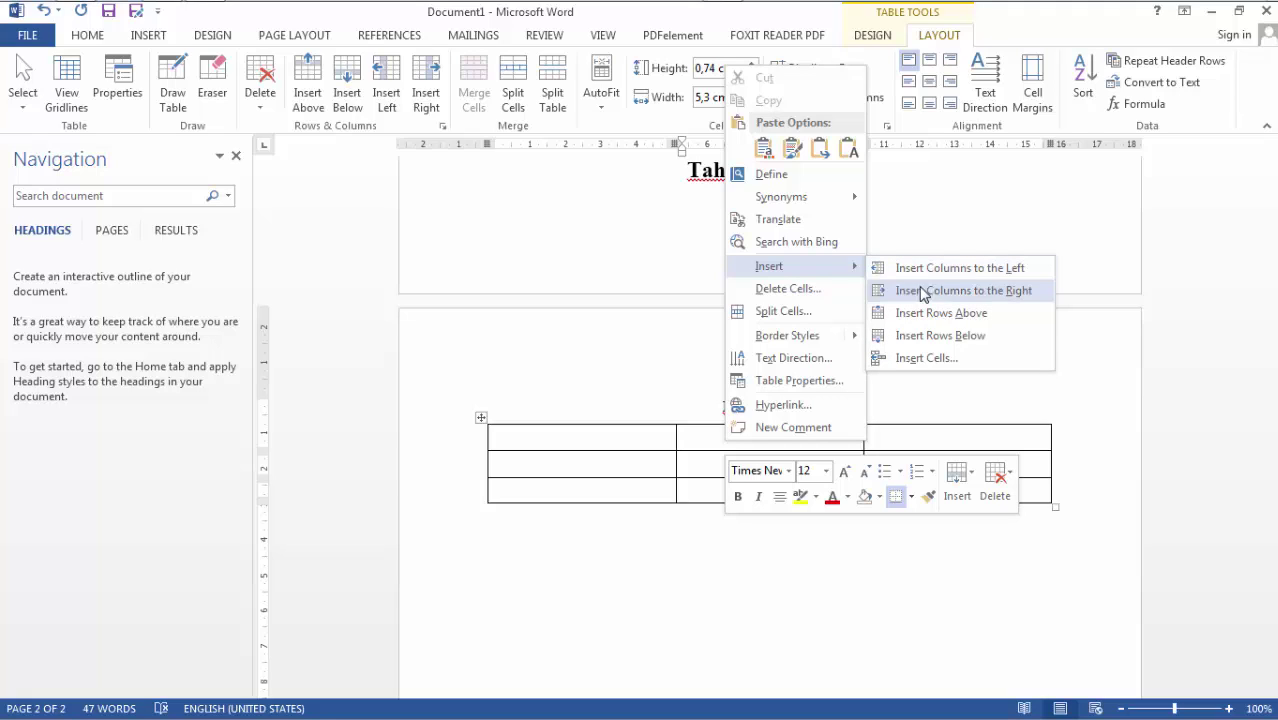
click(935, 338)
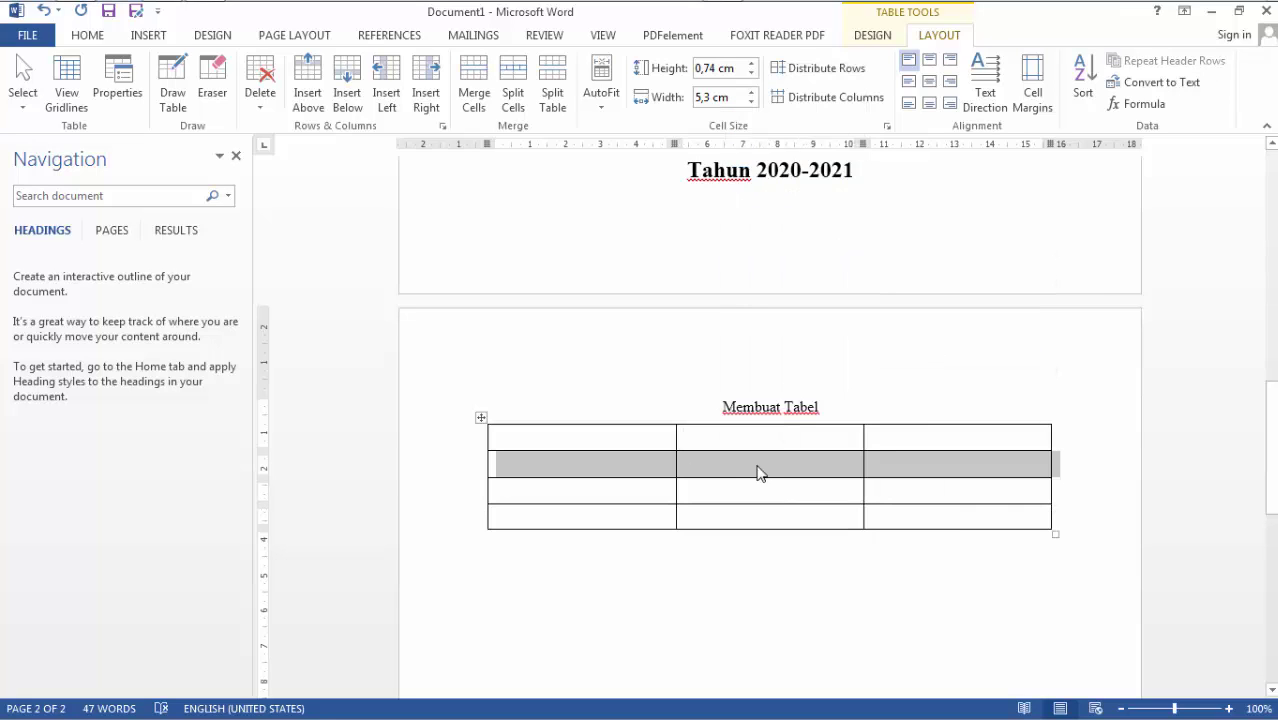
- Merge the three cells of the table's second row into one cell
click(647, 477)
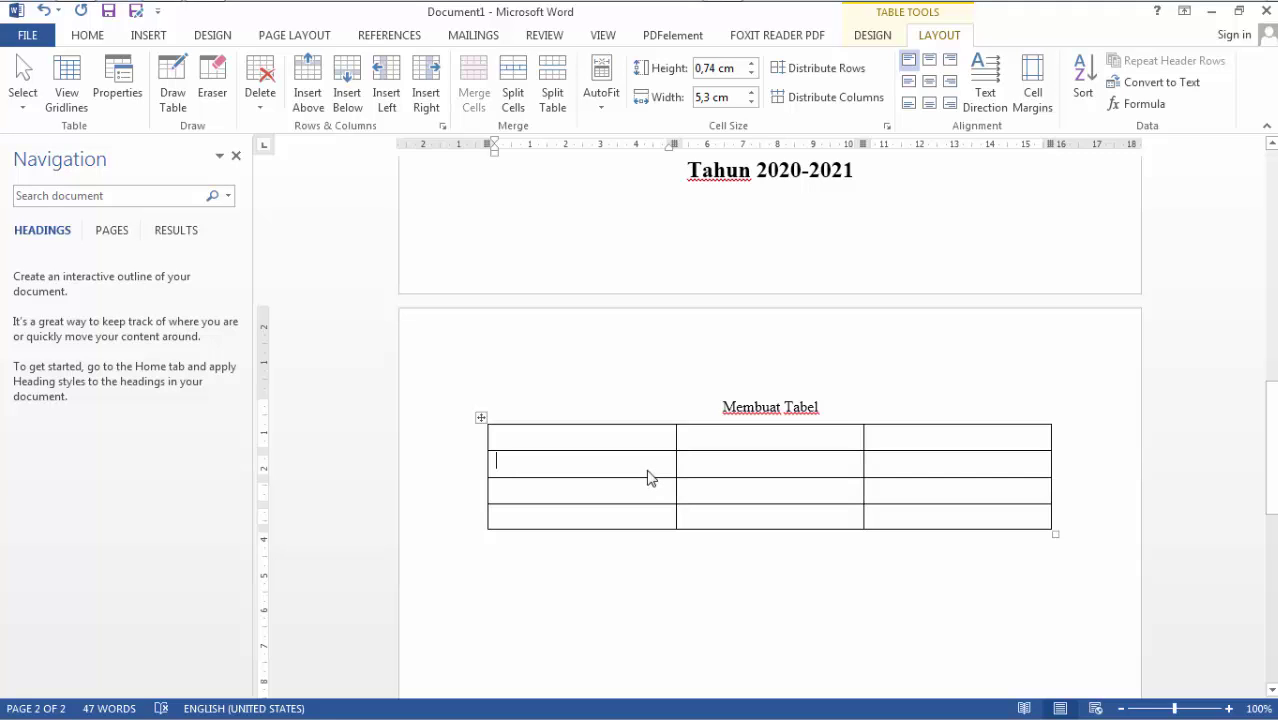
drag(650, 466, 895, 467)
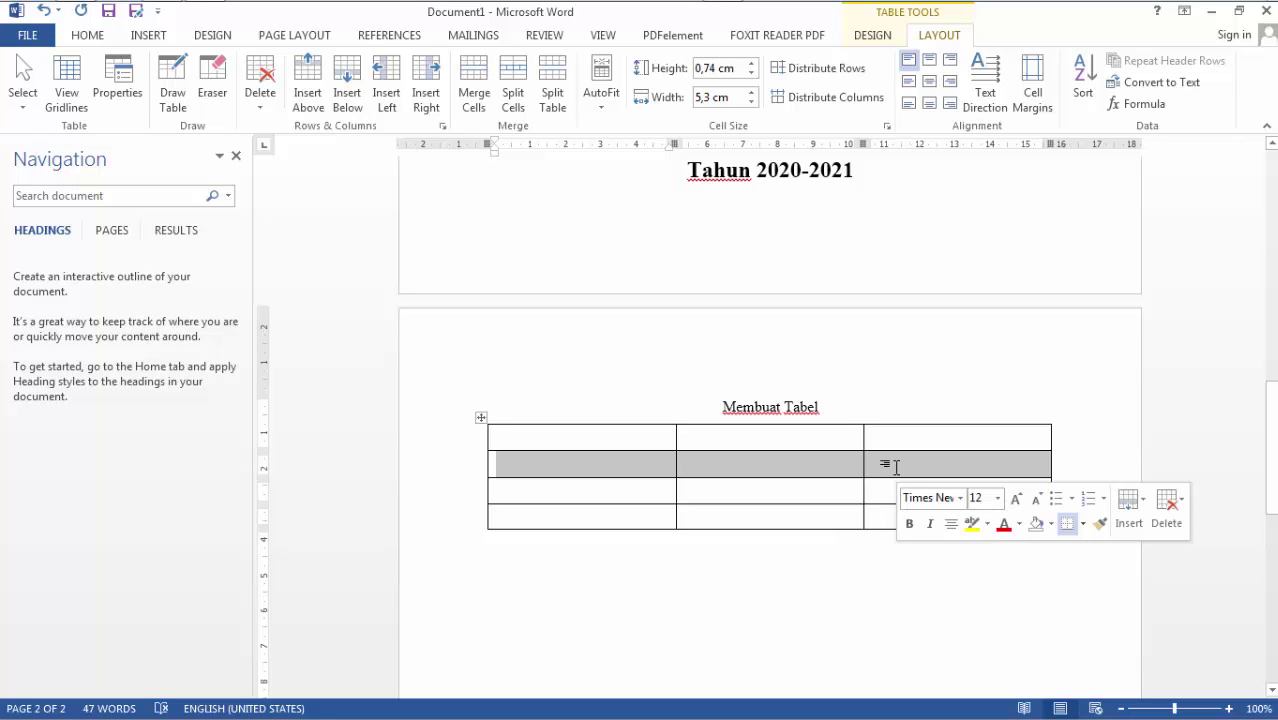
click(474, 92)
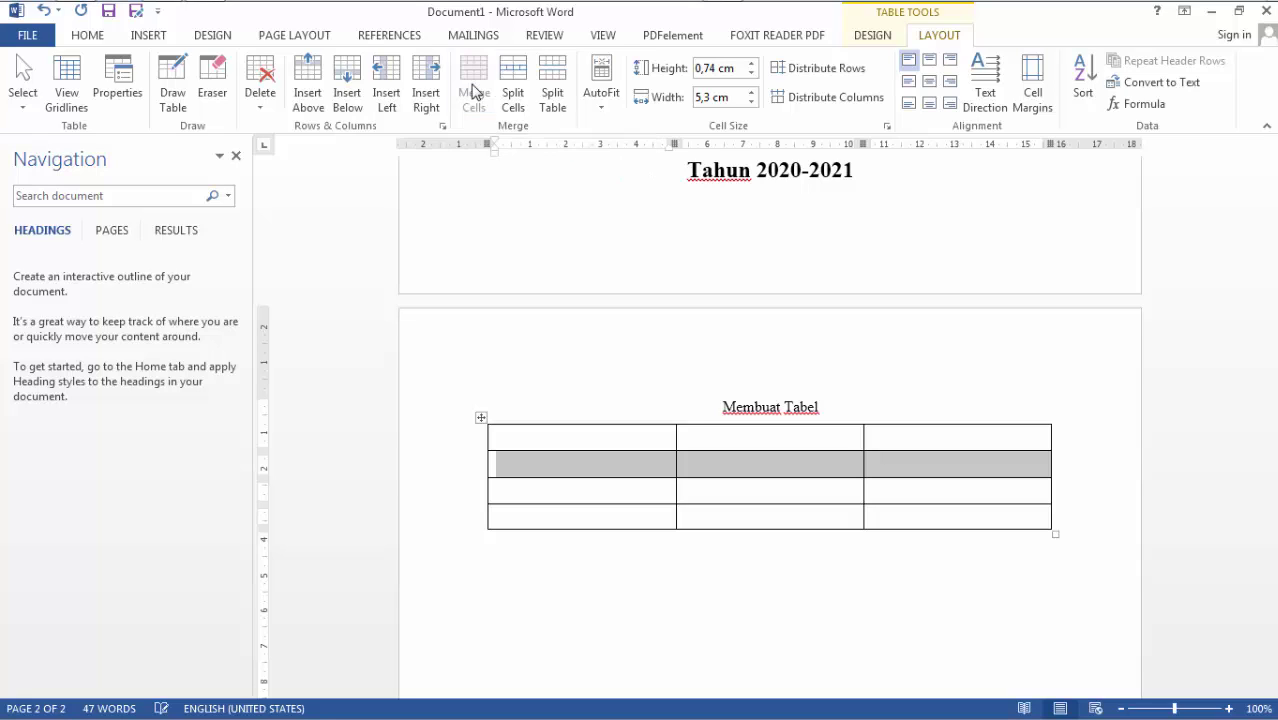
key(ctrl+z)
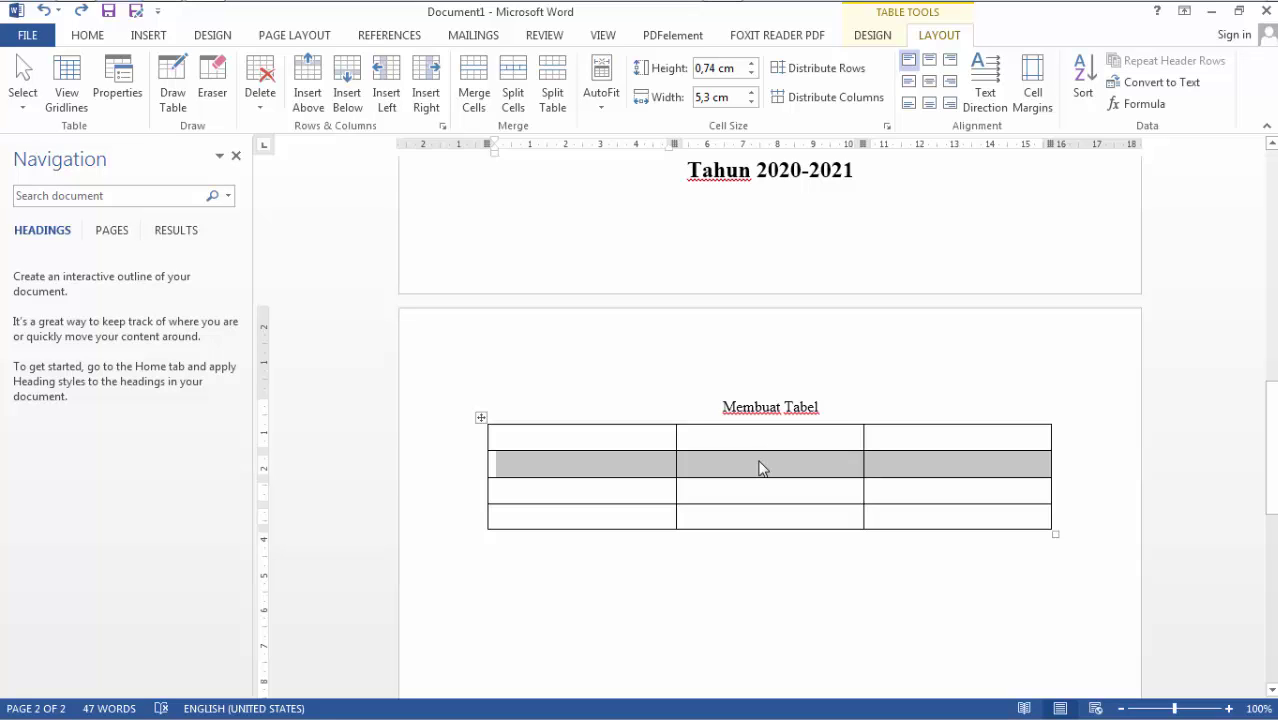
right_click(760, 467)
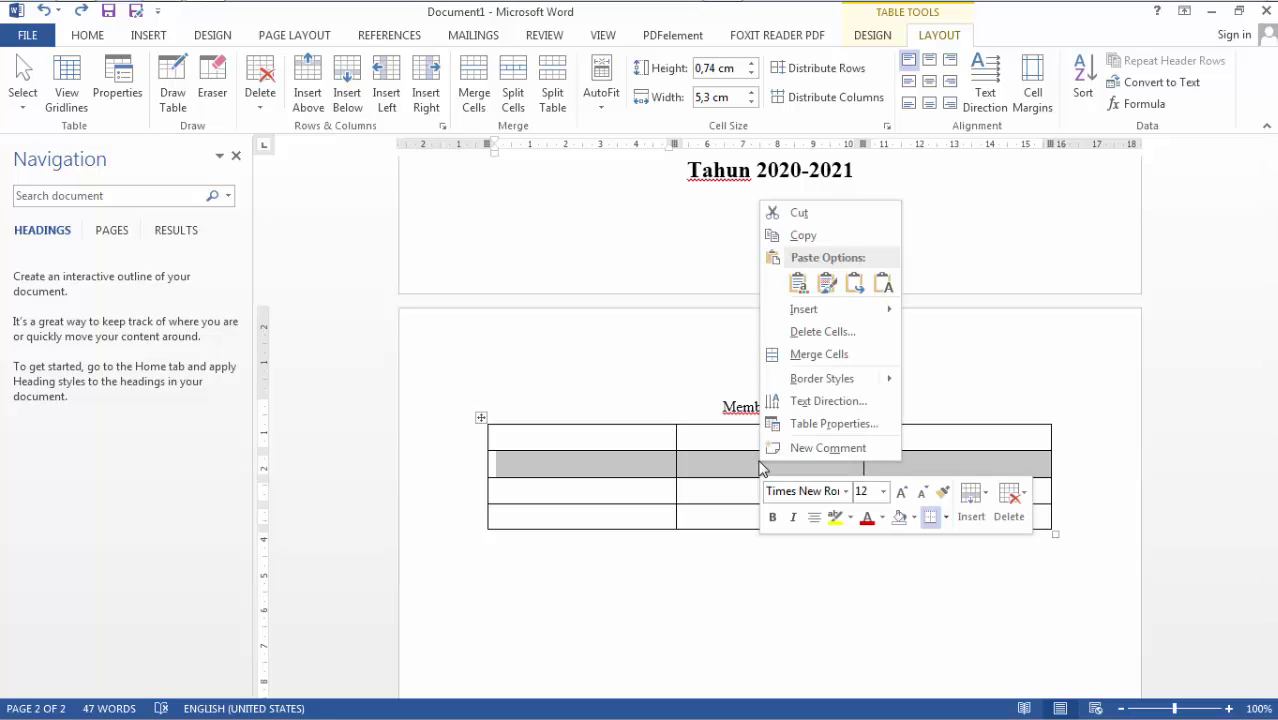
click(816, 356)
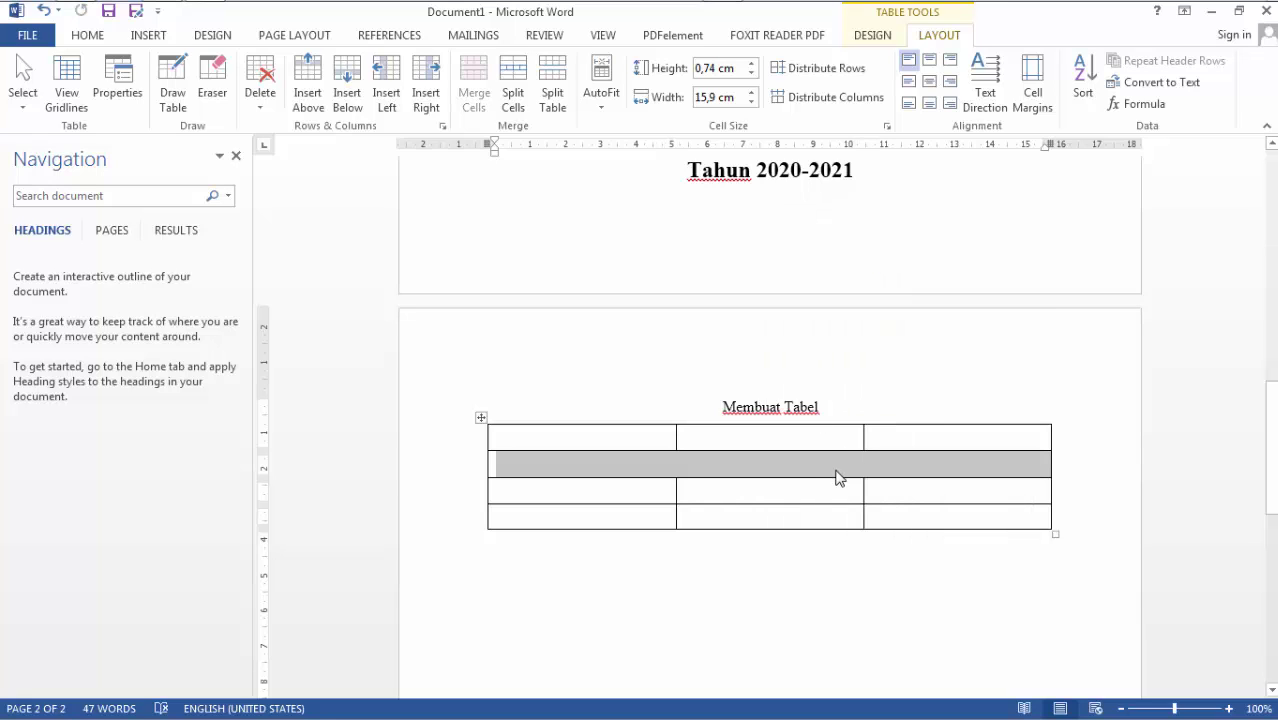
- Split the merged cell in the table's second row into three columns
click(757, 472)
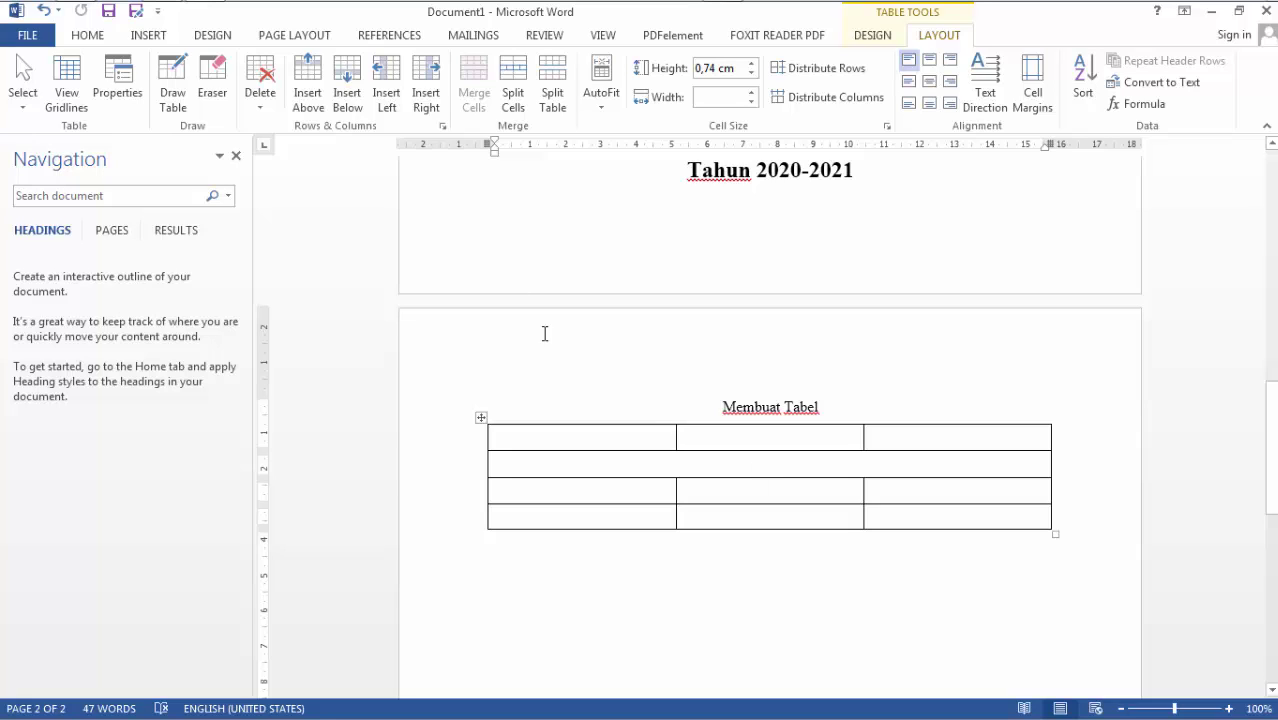
click(513, 80)
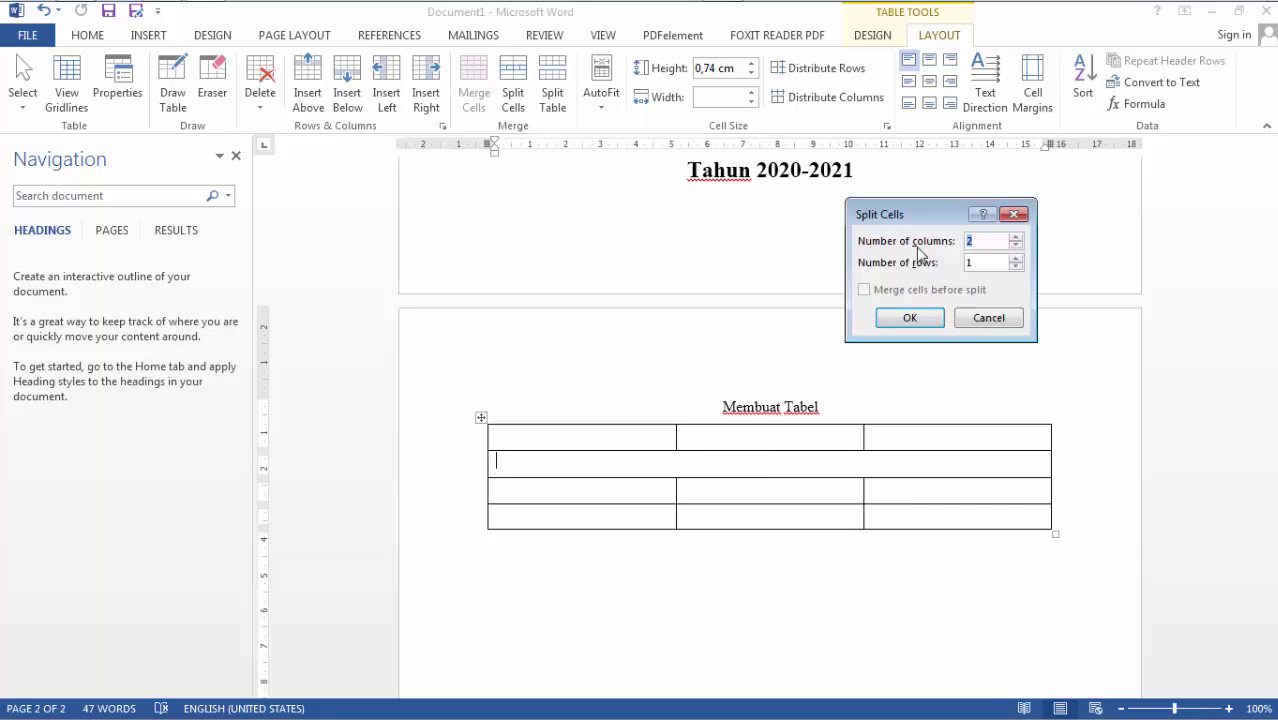
click(1016, 236)
click(918, 319)
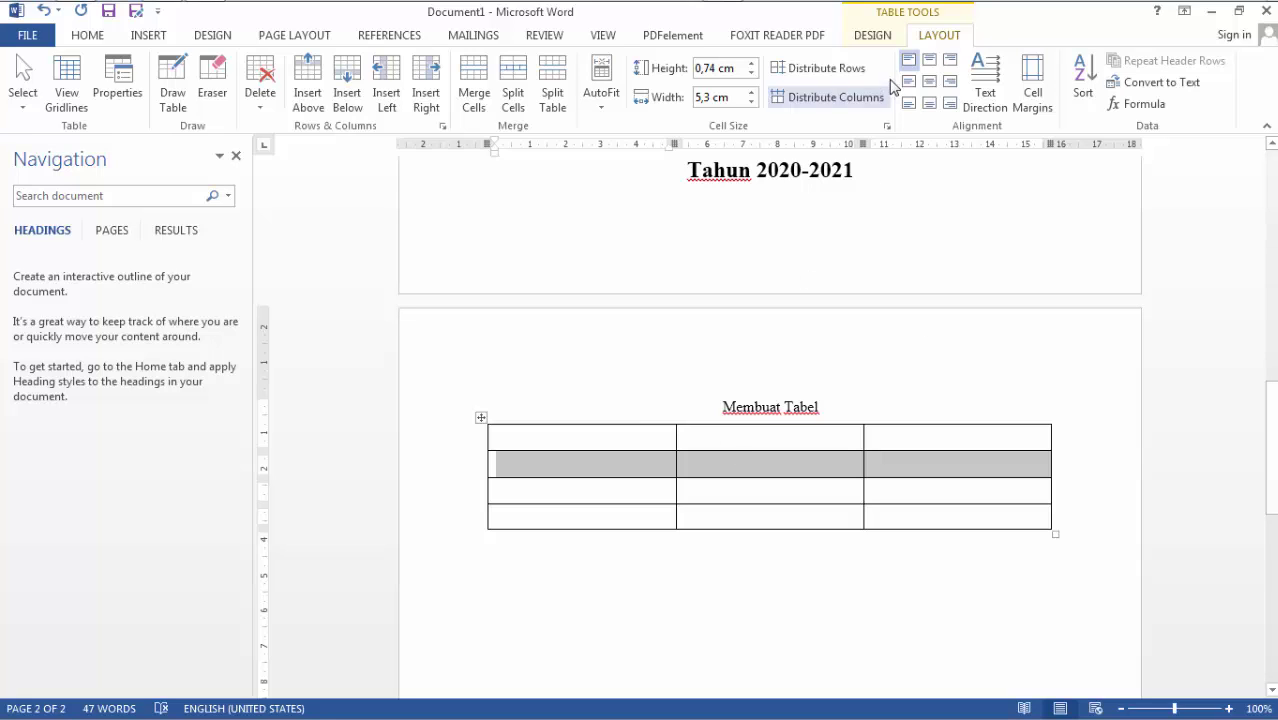
- Remove the inside vertical borders from the three cells of the table's second row
click(872, 36)
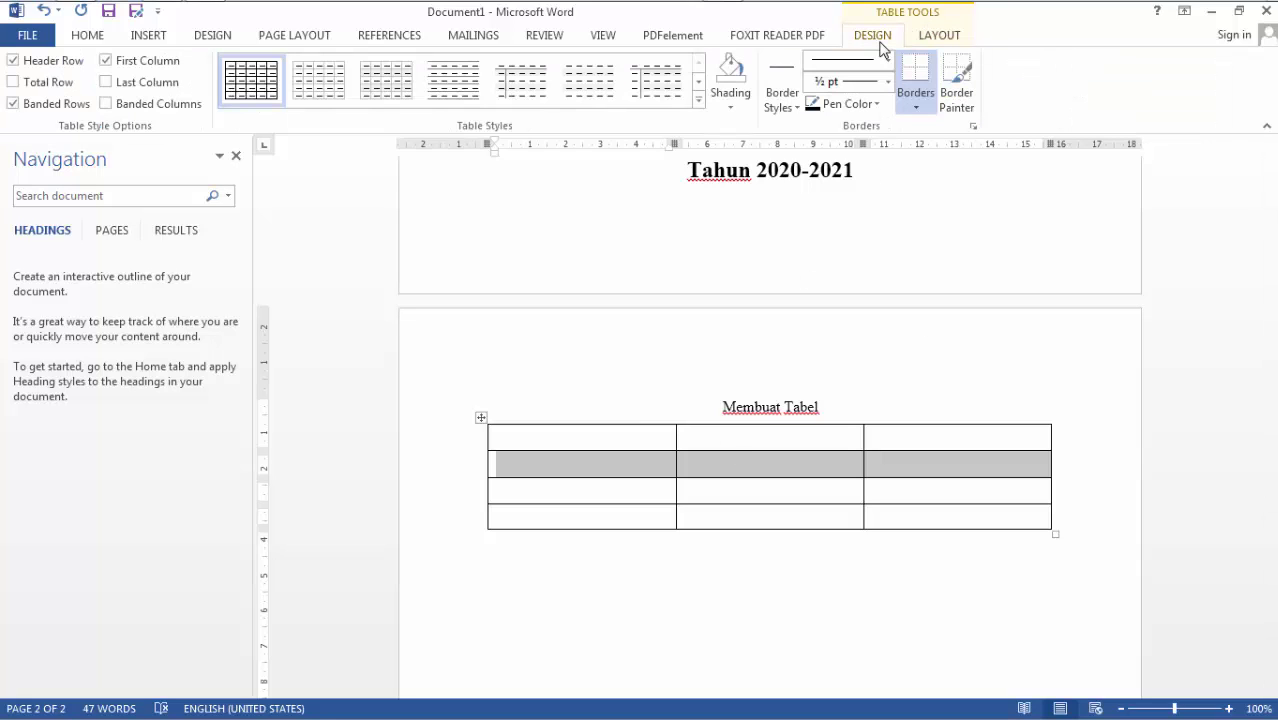
click(918, 110)
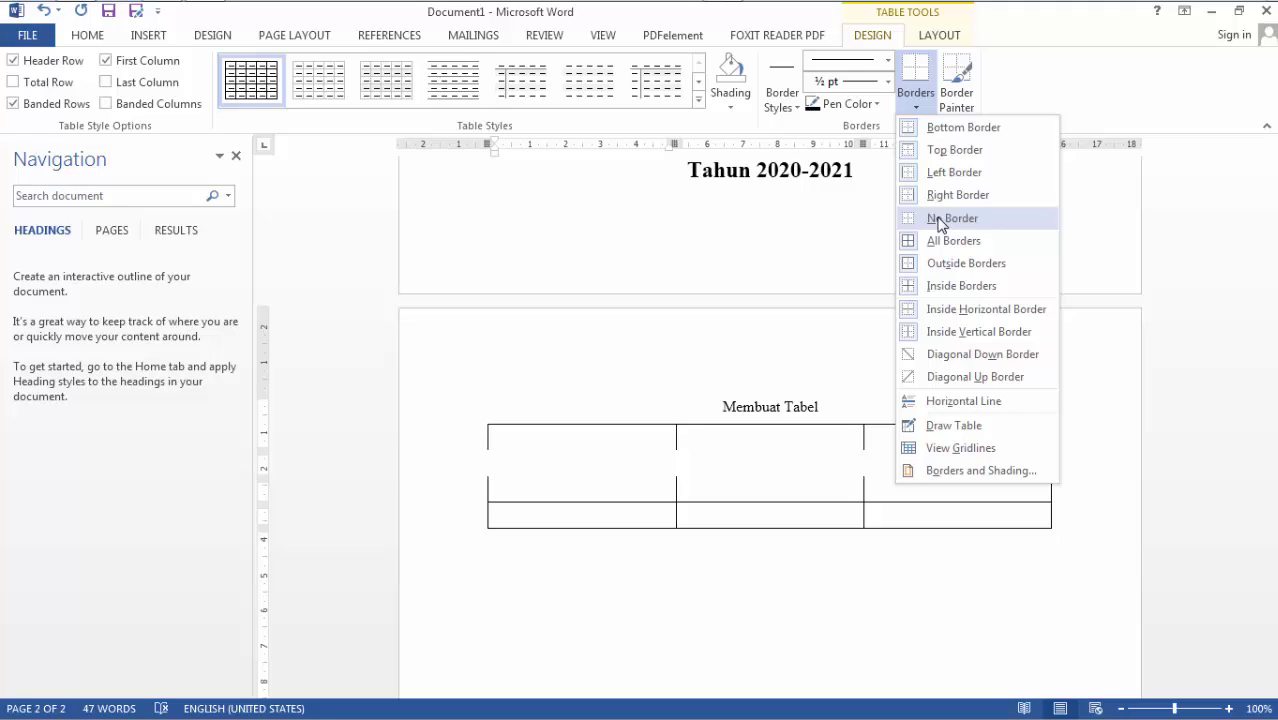
click(949, 333)
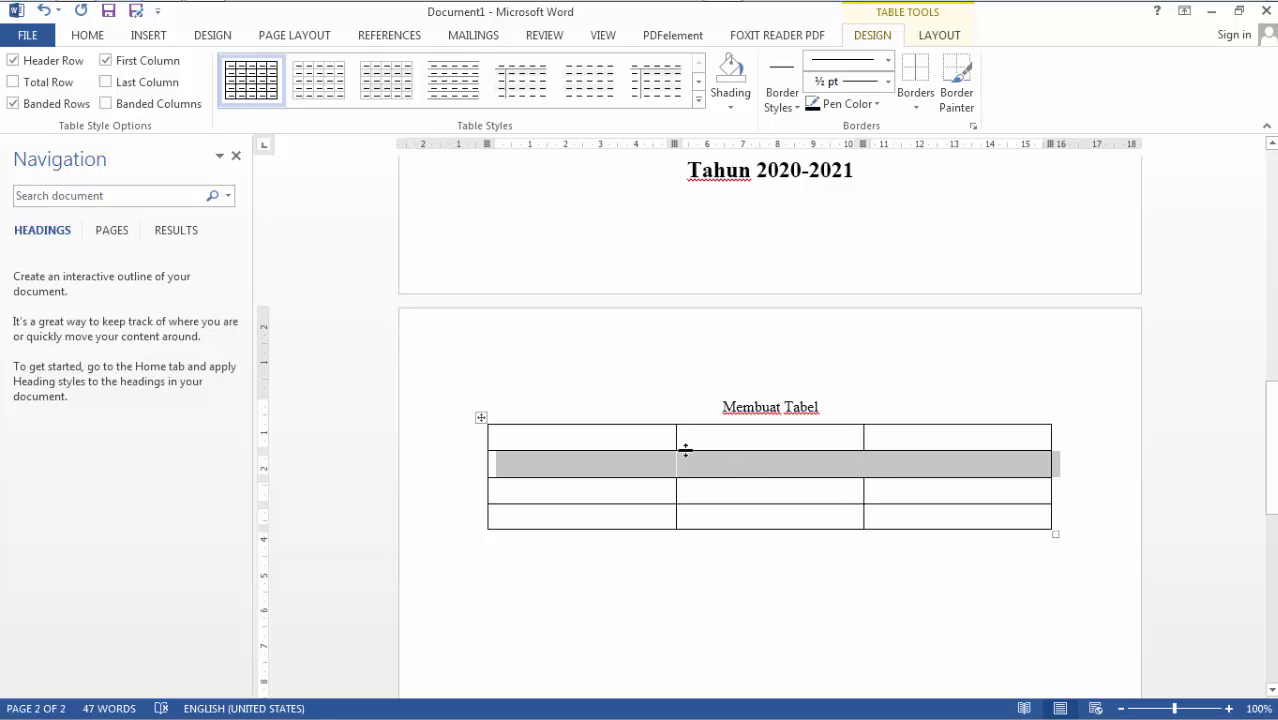
drag(657, 459, 893, 462)
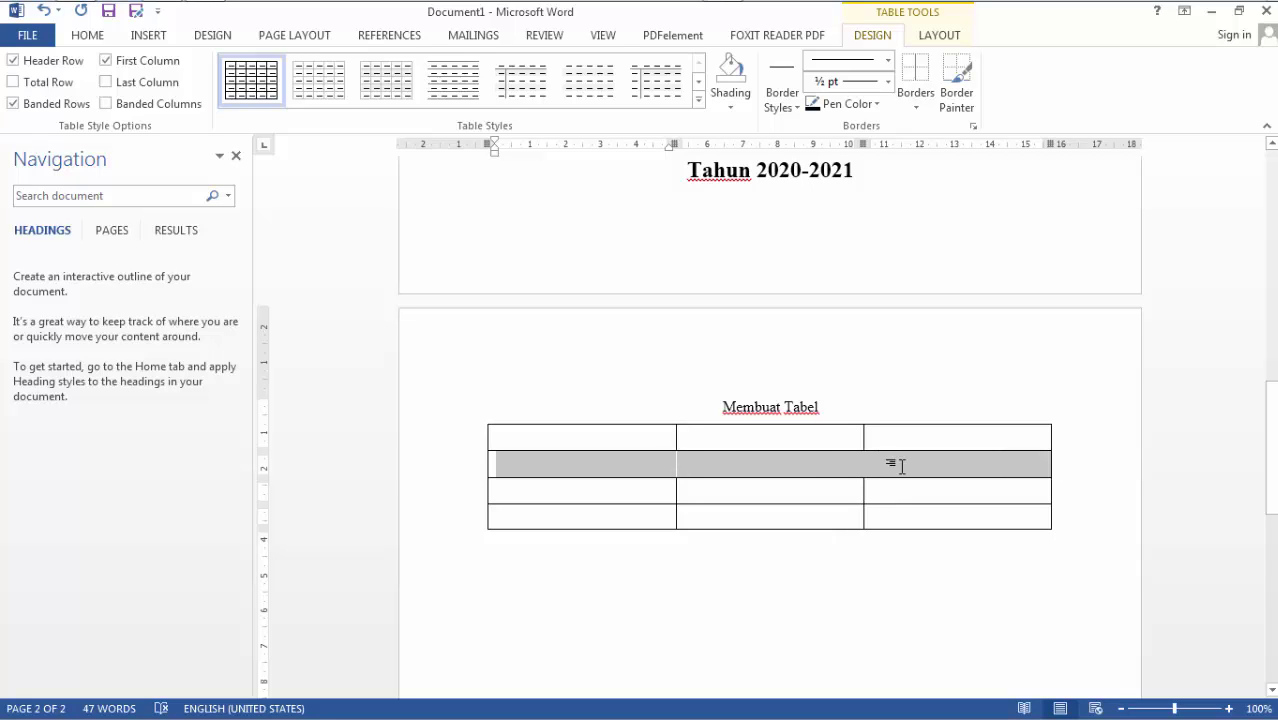
- Add a diagonal down border and a diagonal up border to the middle cell of the table's second row
click(845, 474)
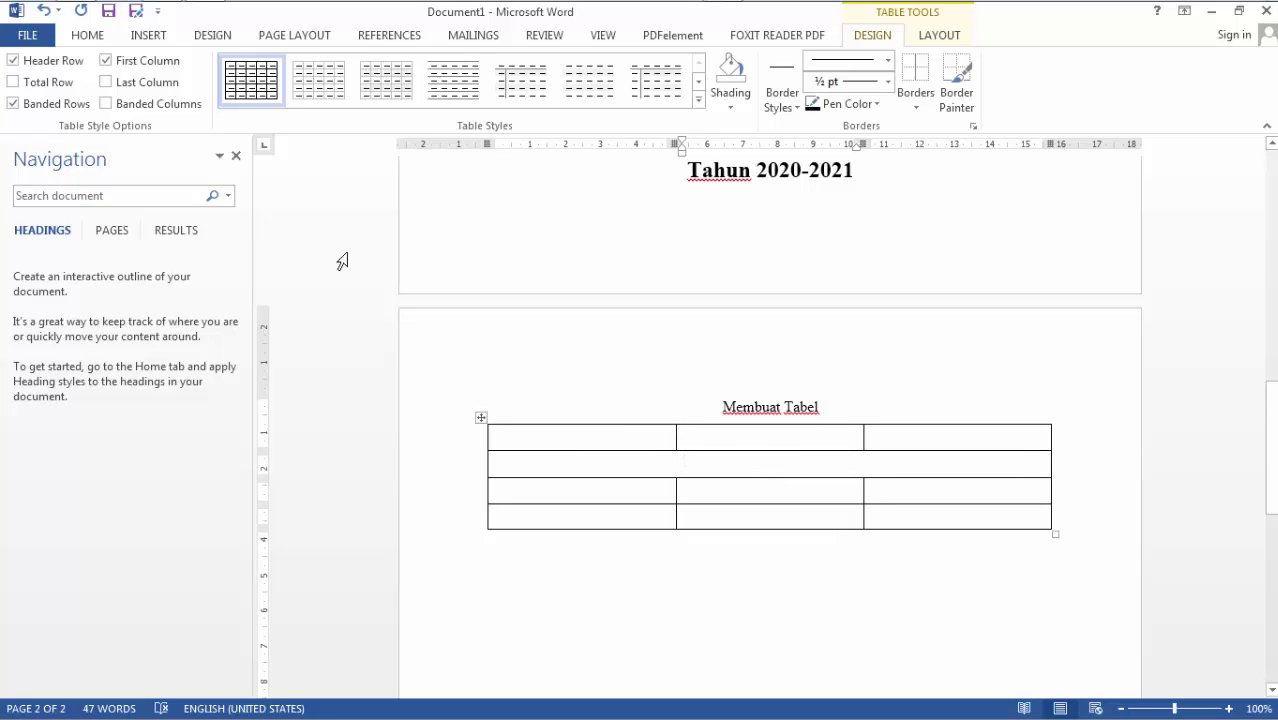
click(88, 35)
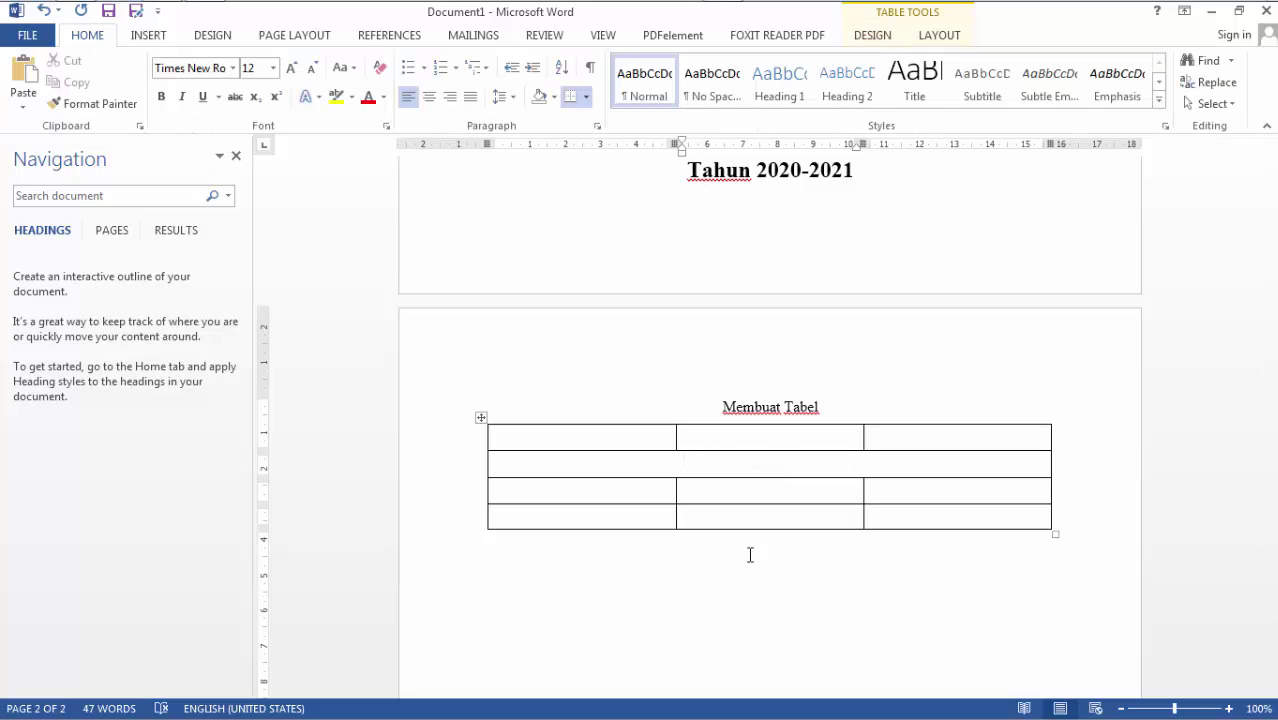
click(589, 99)
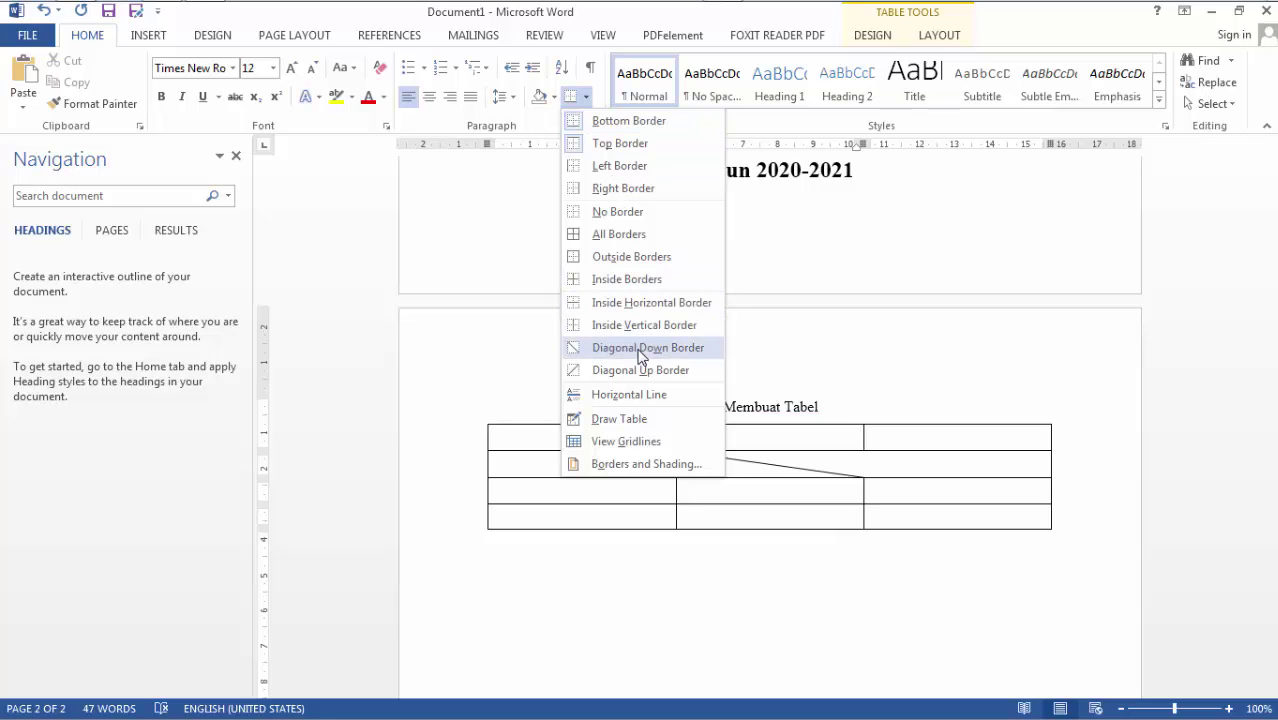
click(641, 357)
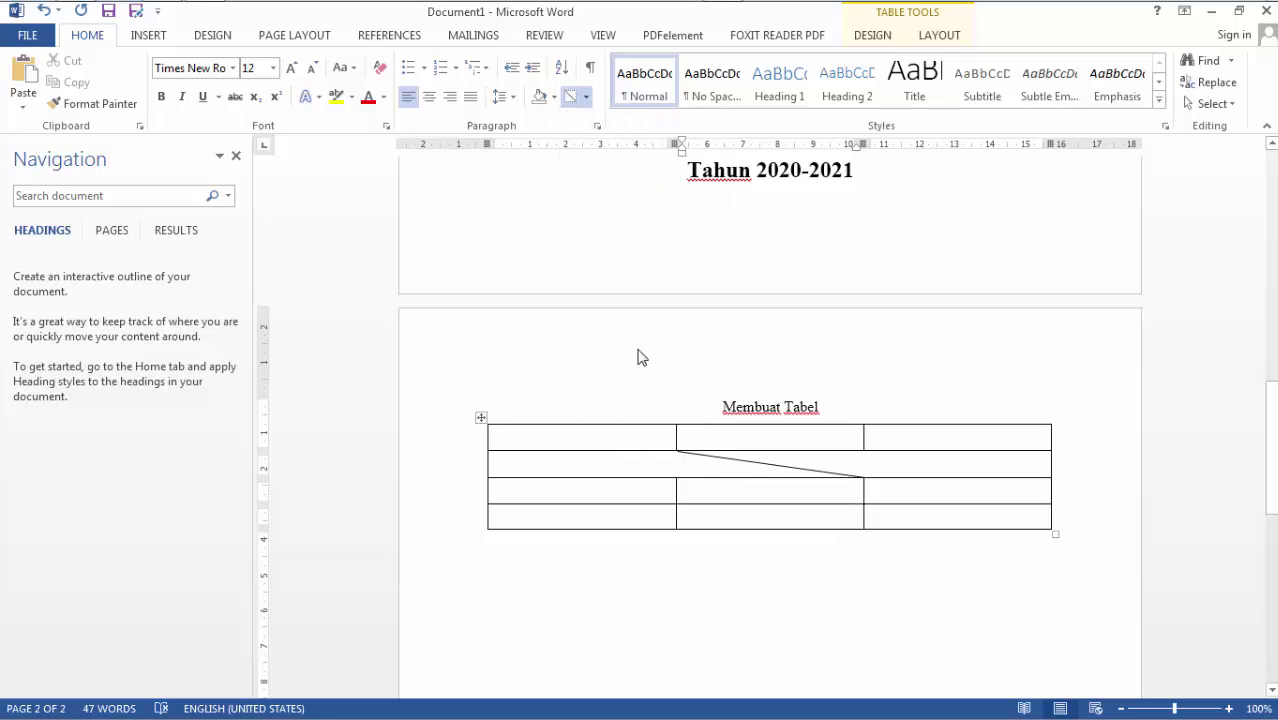
click(585, 99)
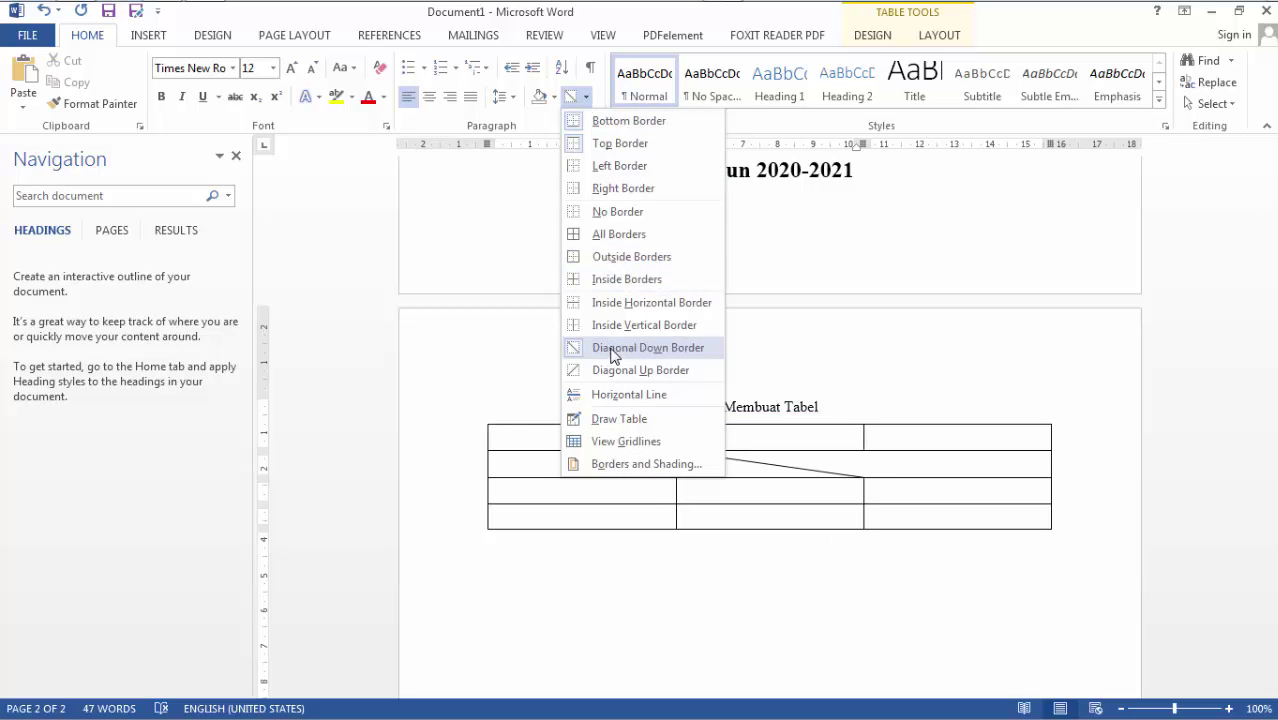
click(614, 372)
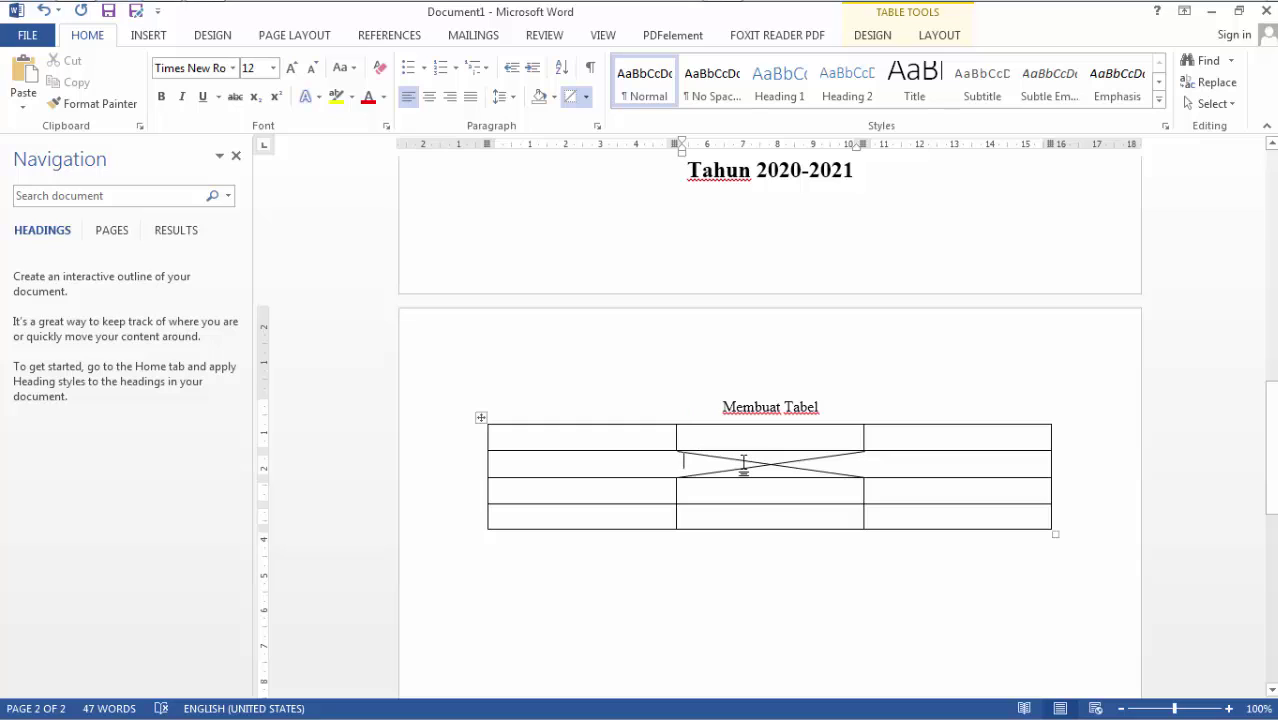
- Add the centred line "Membuat Cover dengan menggunakan template yang sudah disediakan" below the table
click(697, 563)
text(Membuat )
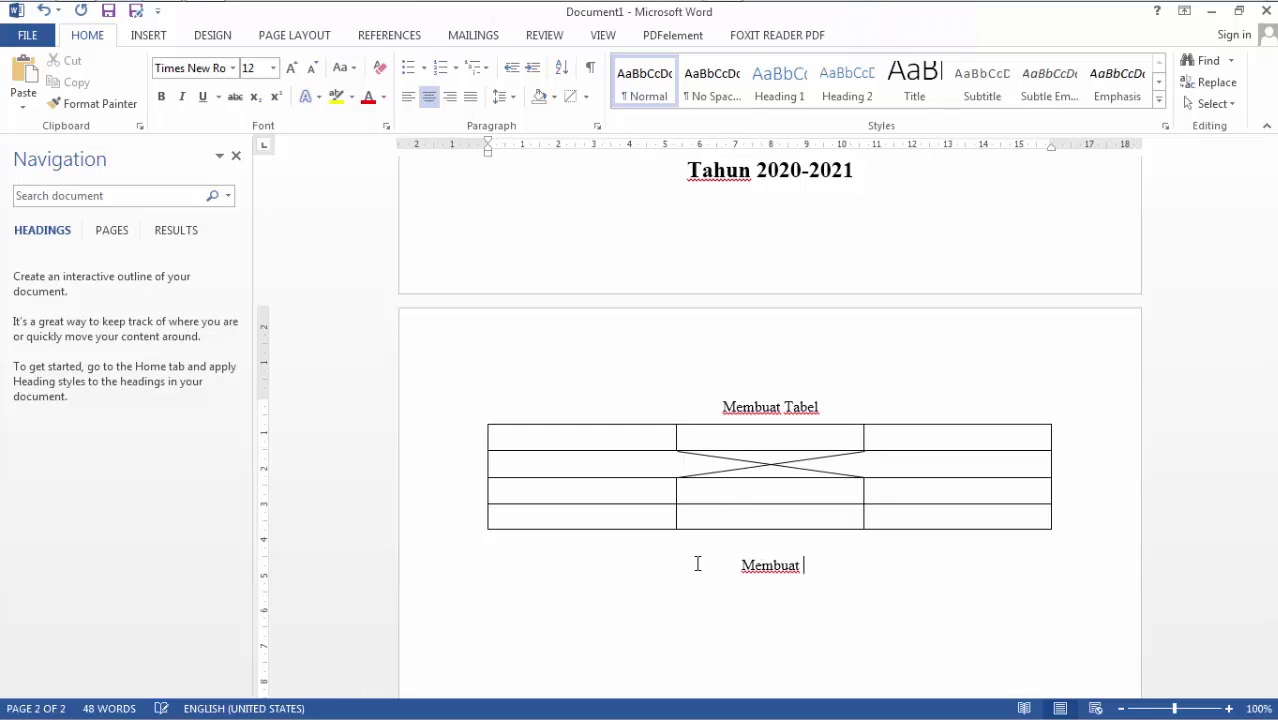
text(Cover )
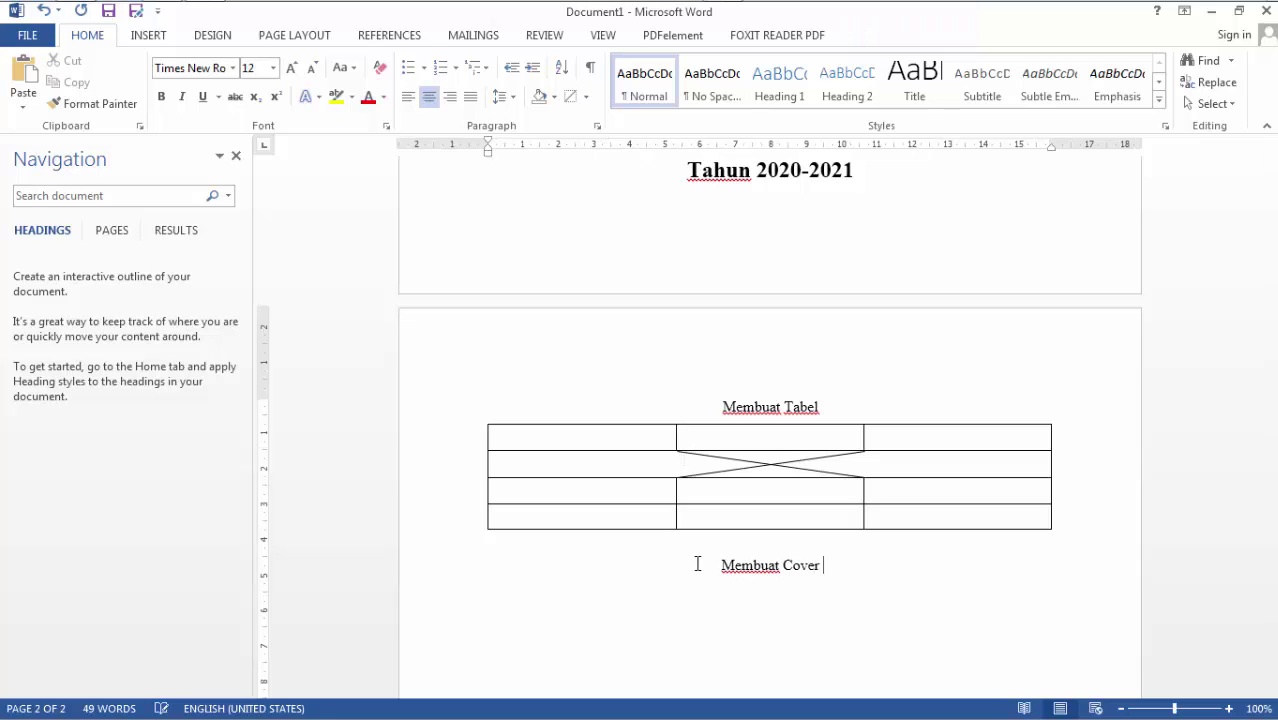
text(Templat)
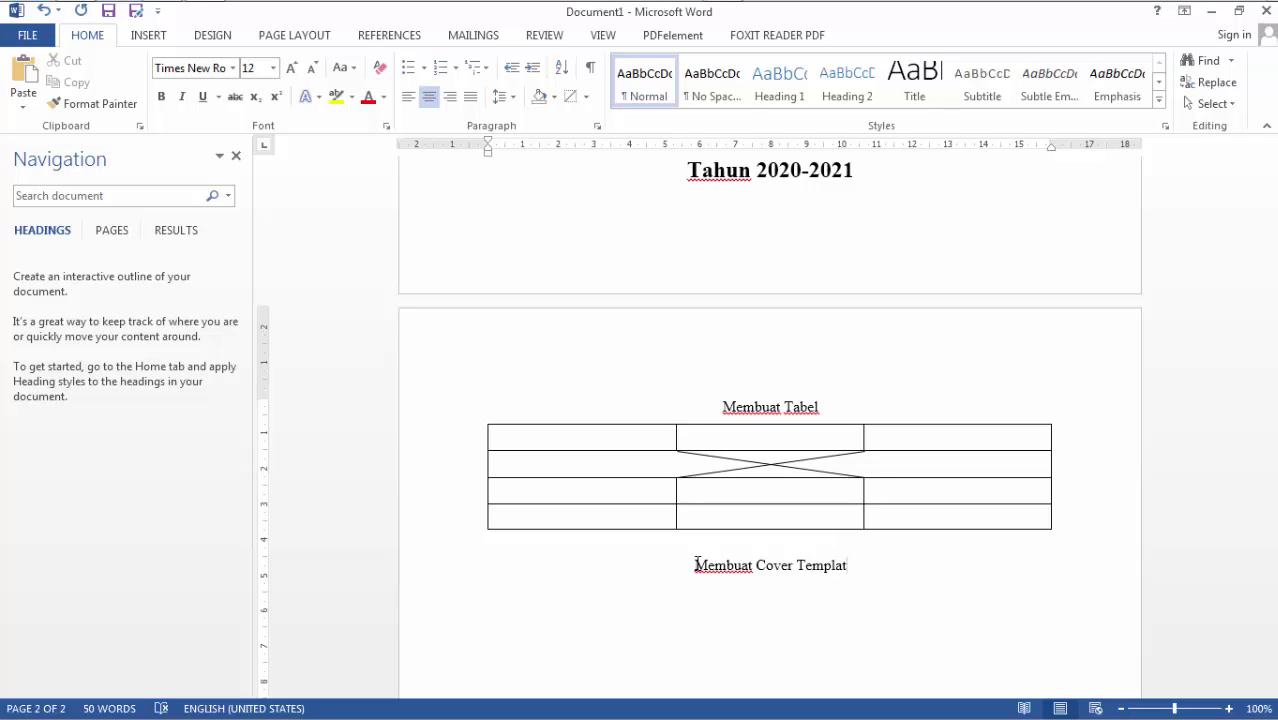
key(BackSpace)
key(BackSpace)
key(BackSpace)
key(BackSpace)
key(BackSpace)
key(BackSpace)
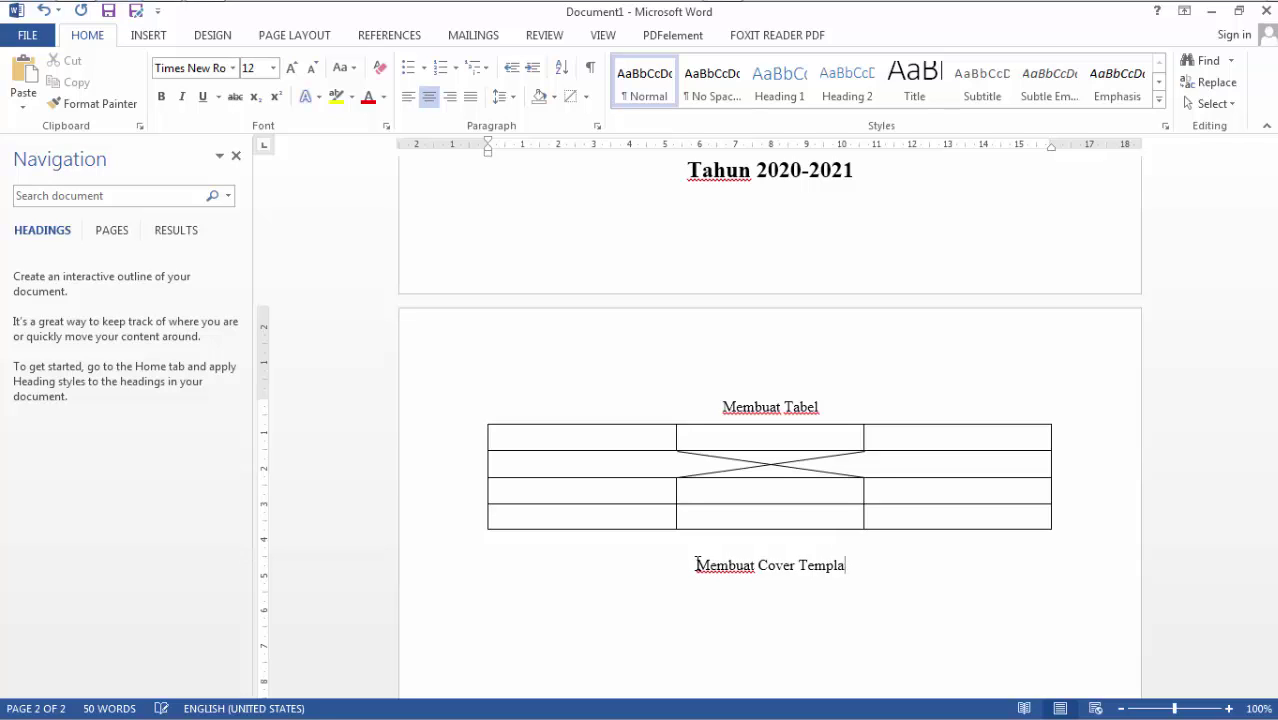
key(BackSpace)
text(d)
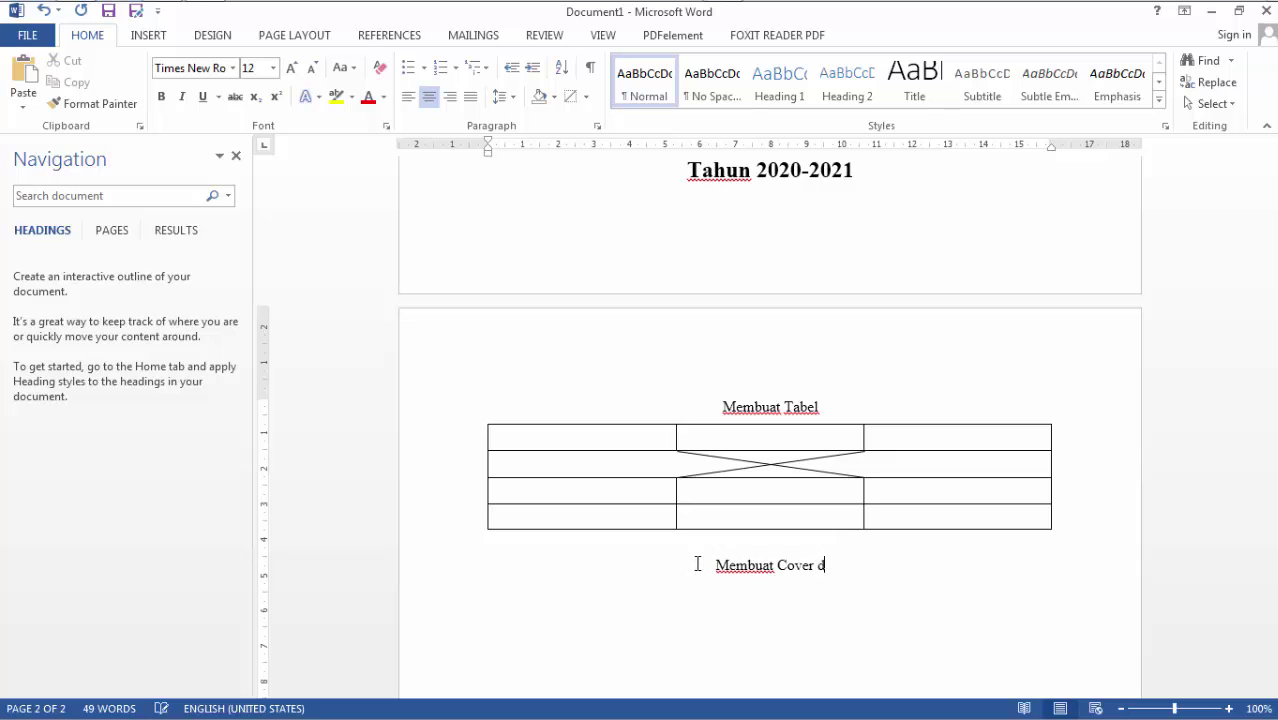
text(engan menggu)
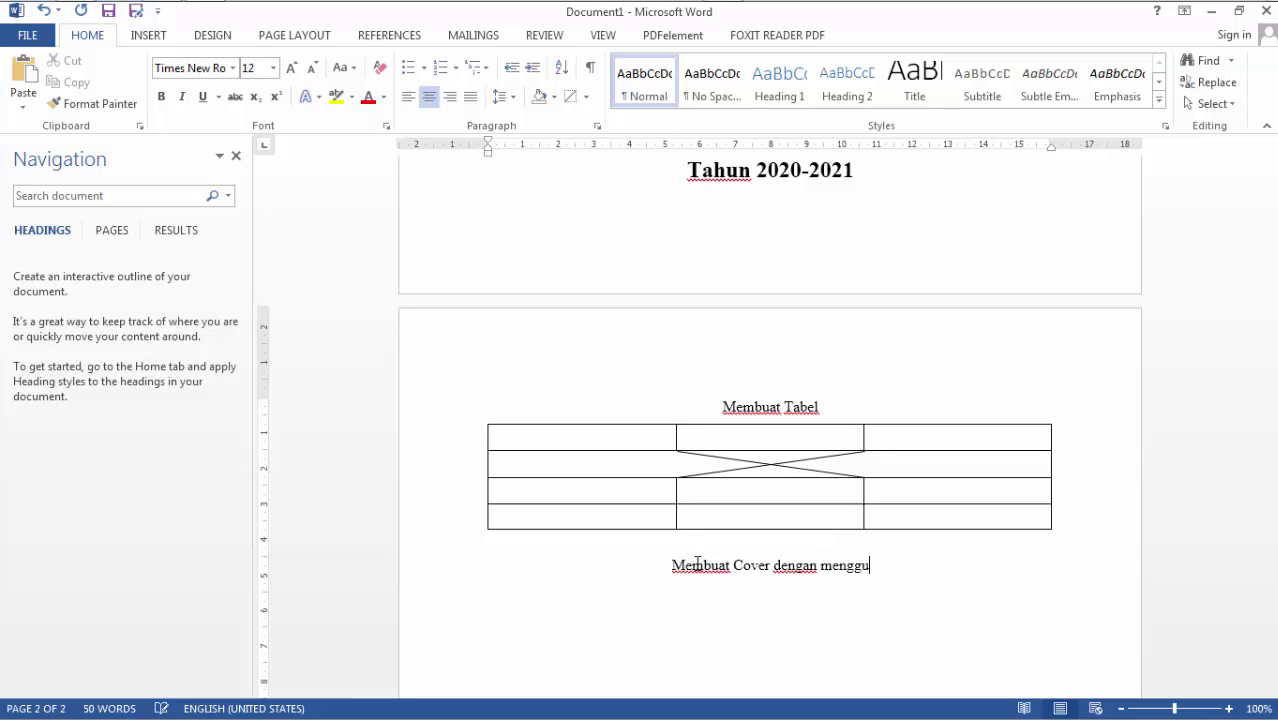
text(nakan templa)
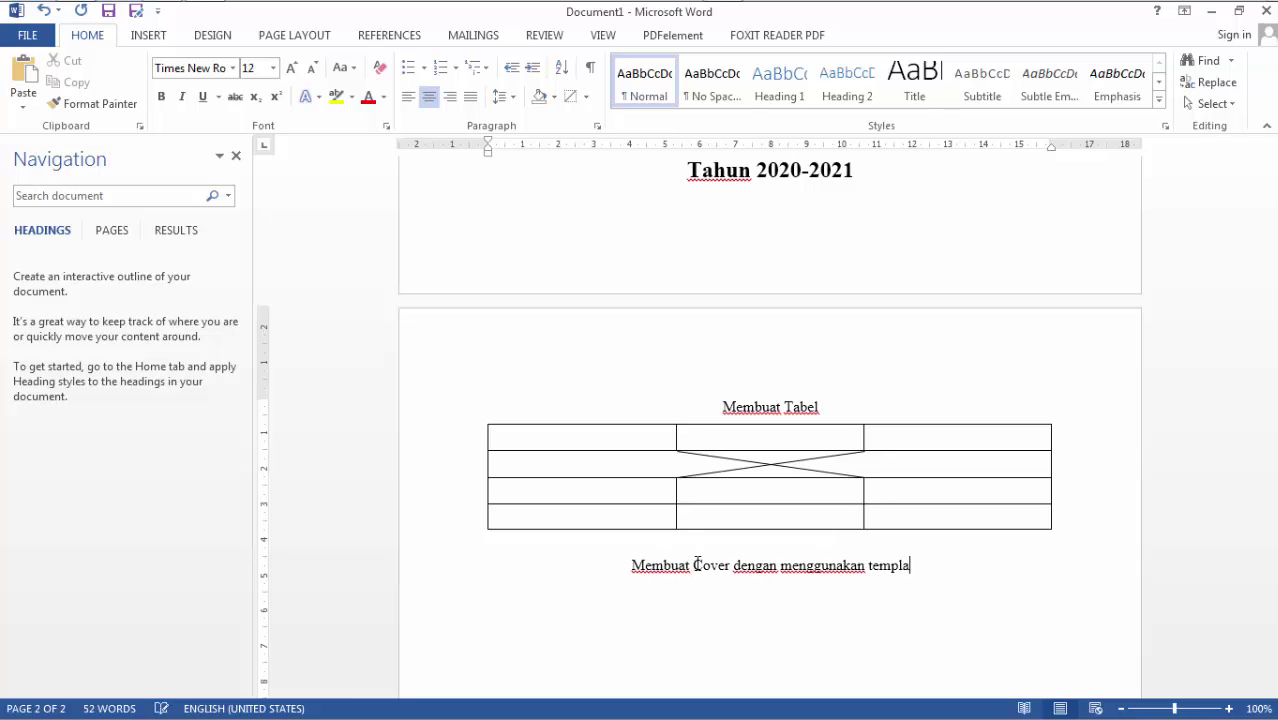
text(te yang sudah)
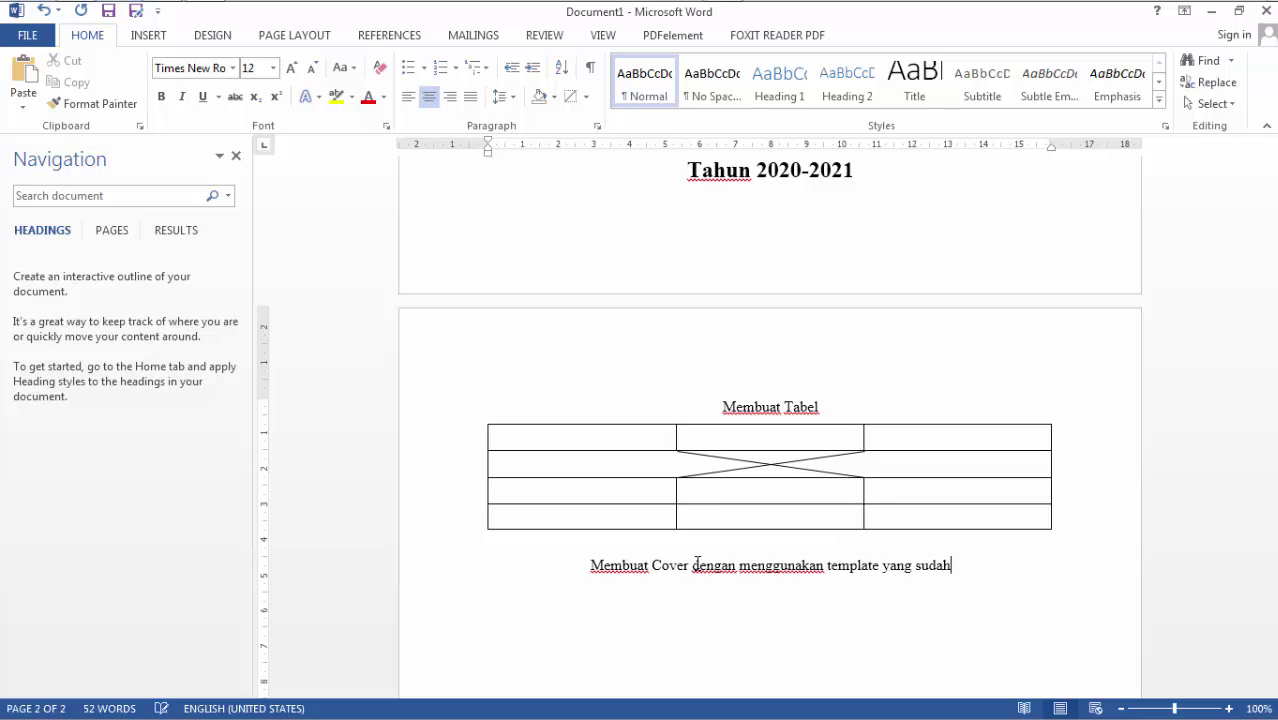
text( disediakan)
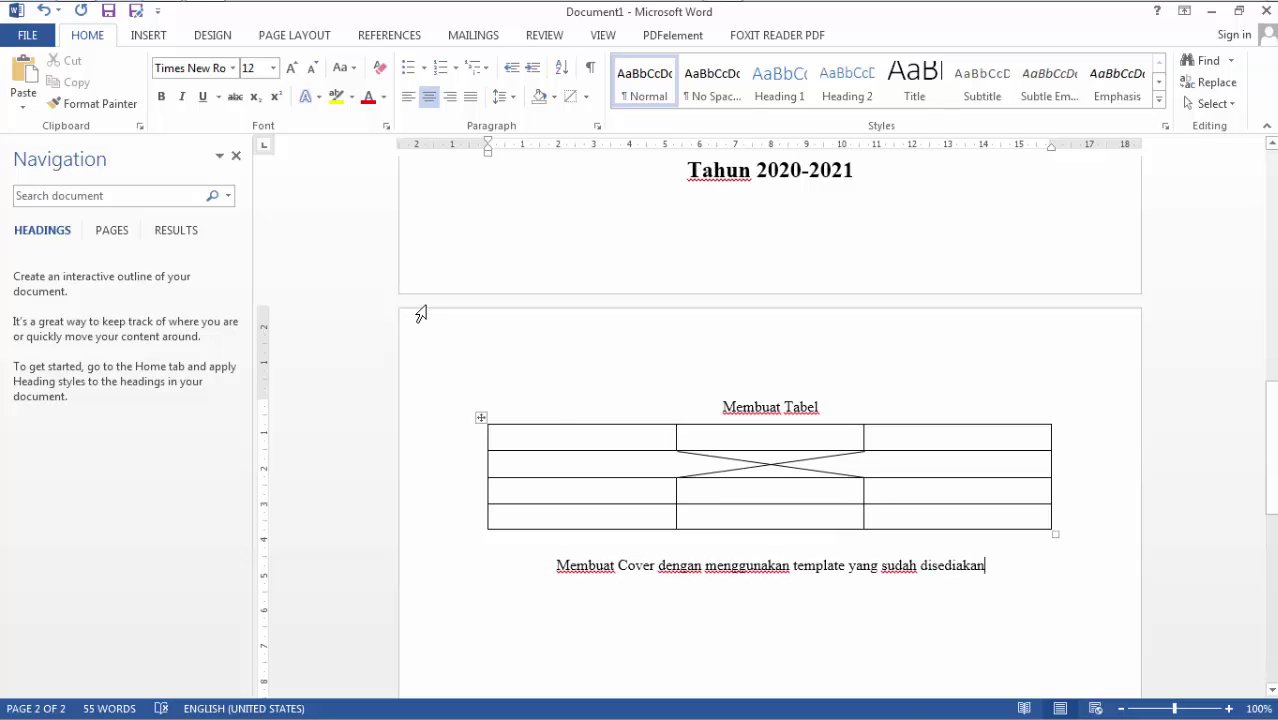
- Insert the built-in Whisp cover page into the document
click(157, 38)
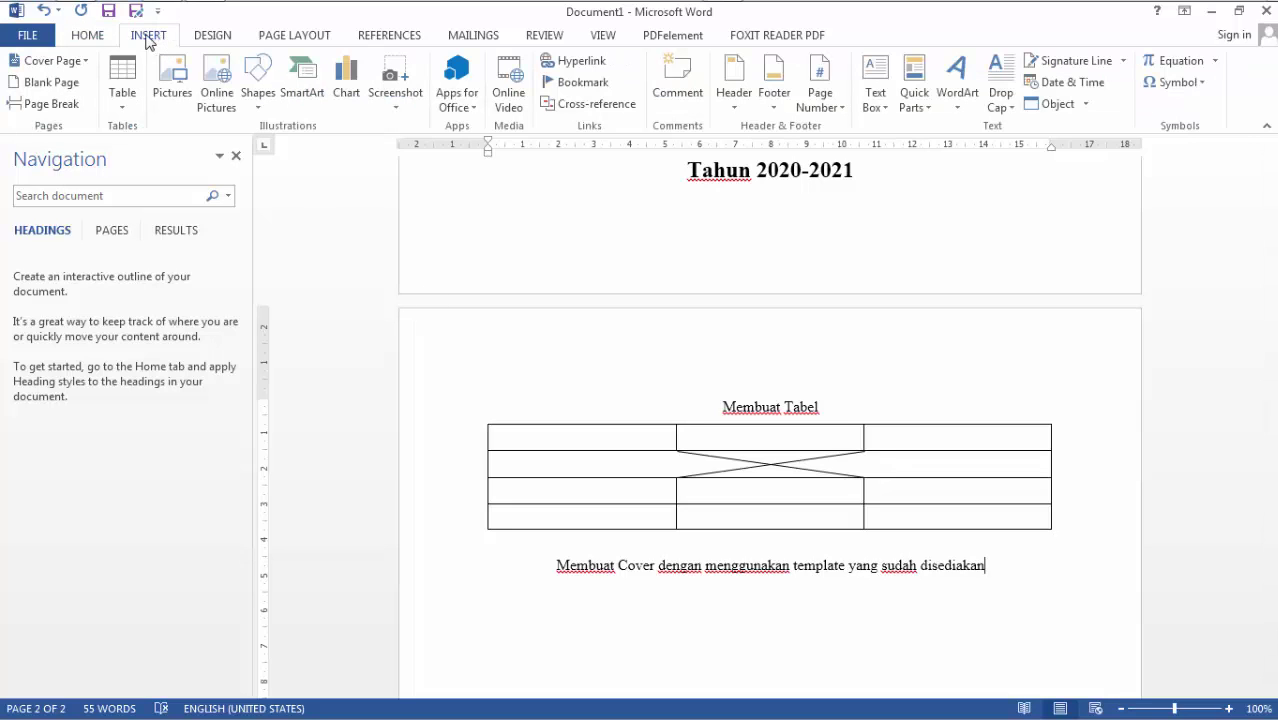
click(71, 70)
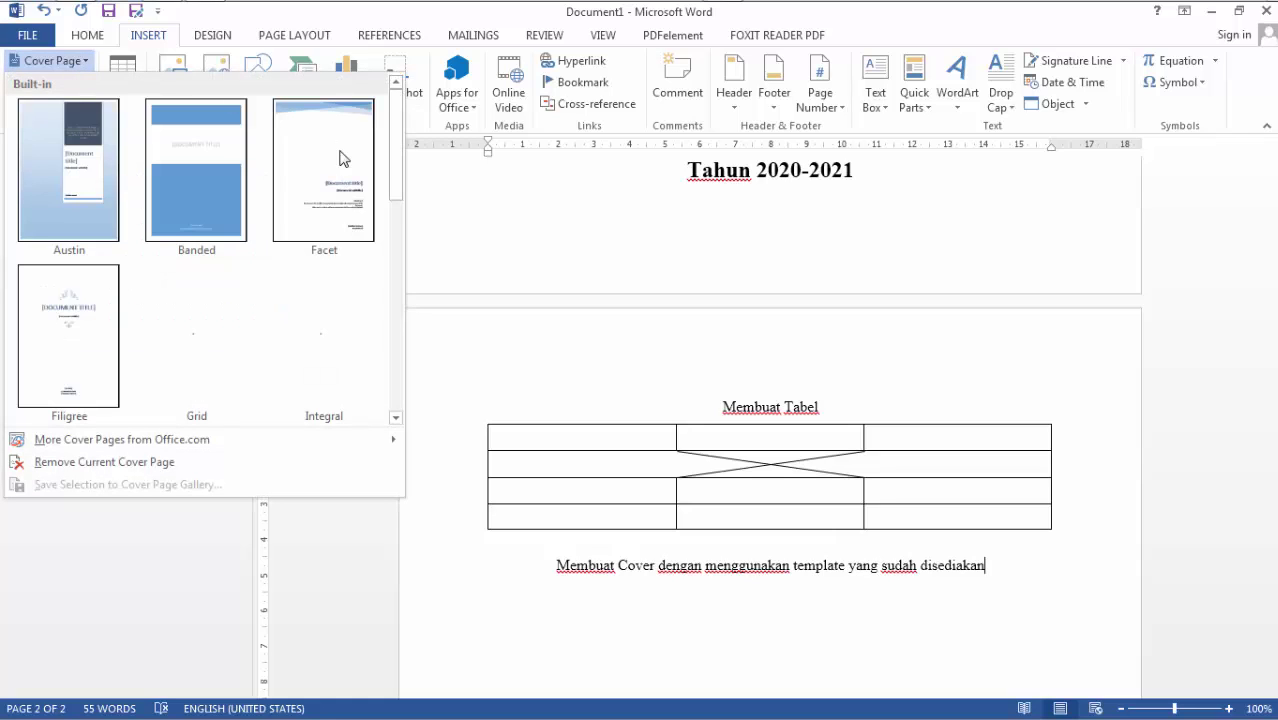
click(396, 392)
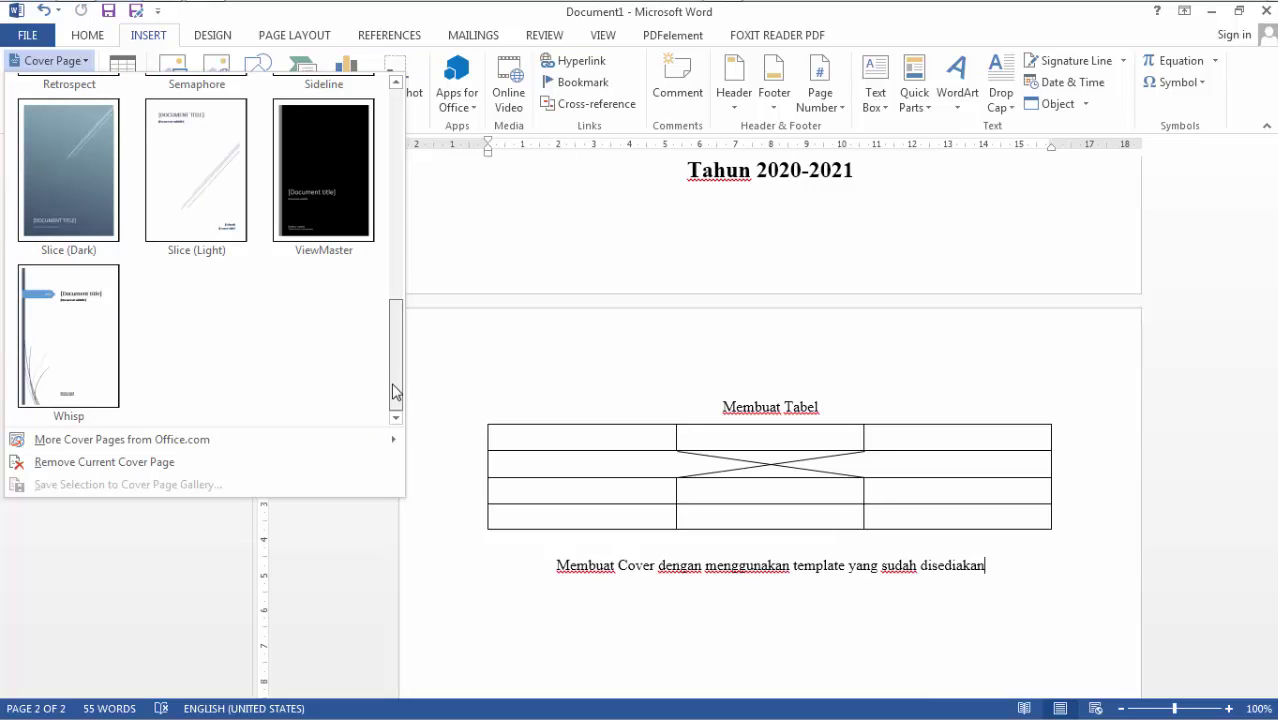
click(78, 304)
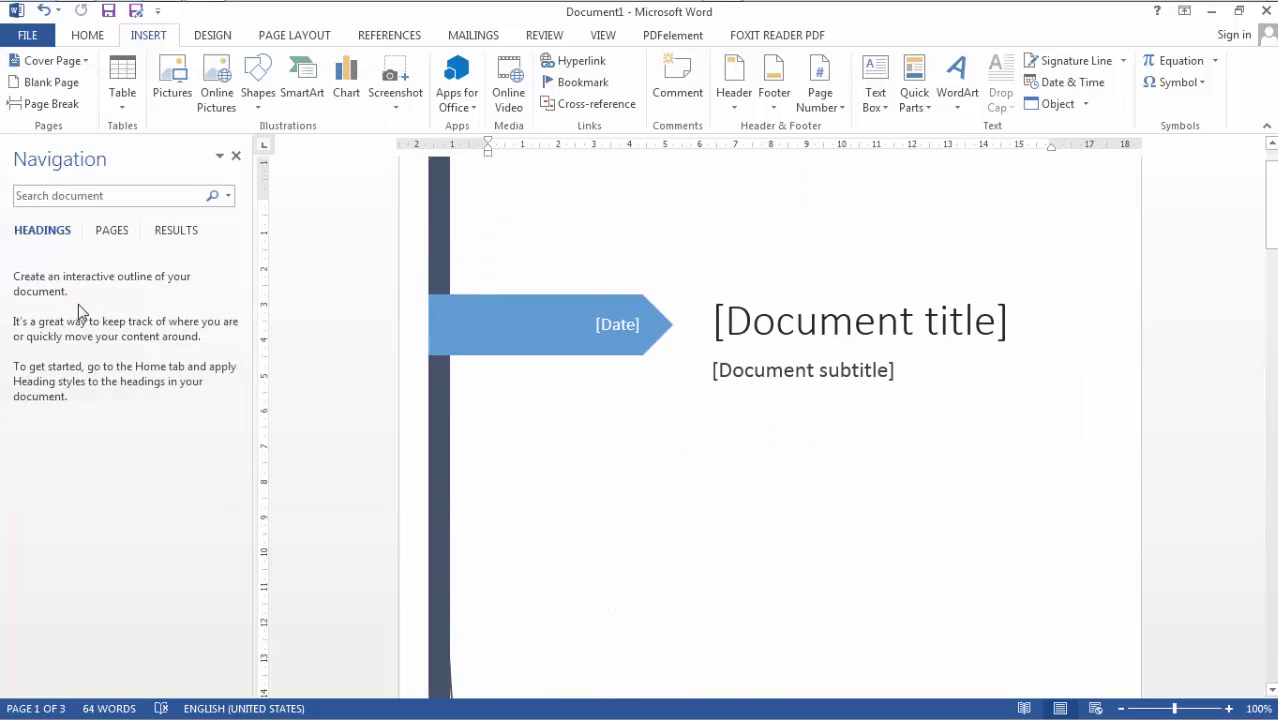
- Copy "Tugas Makalah" from the original cover into the new cover page's document title placeholder
drag(1271, 200, 1271, 370)
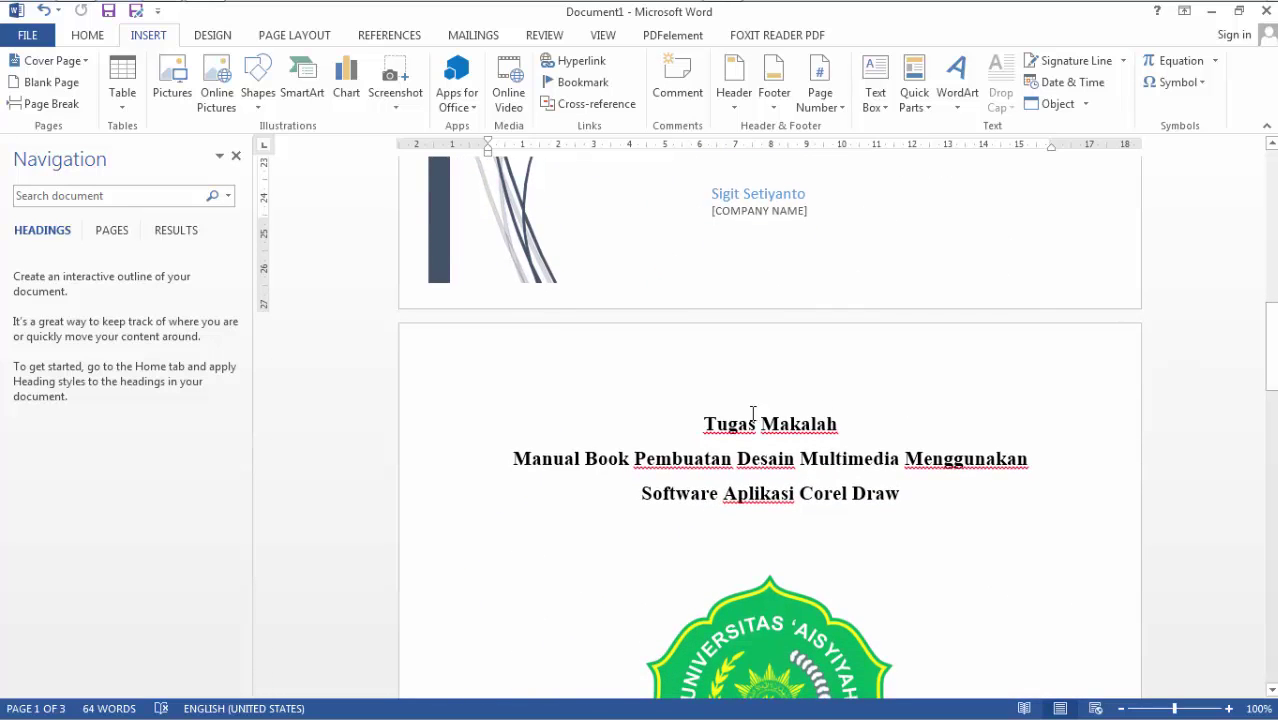
drag(707, 423, 836, 424)
key(ctrl+c)
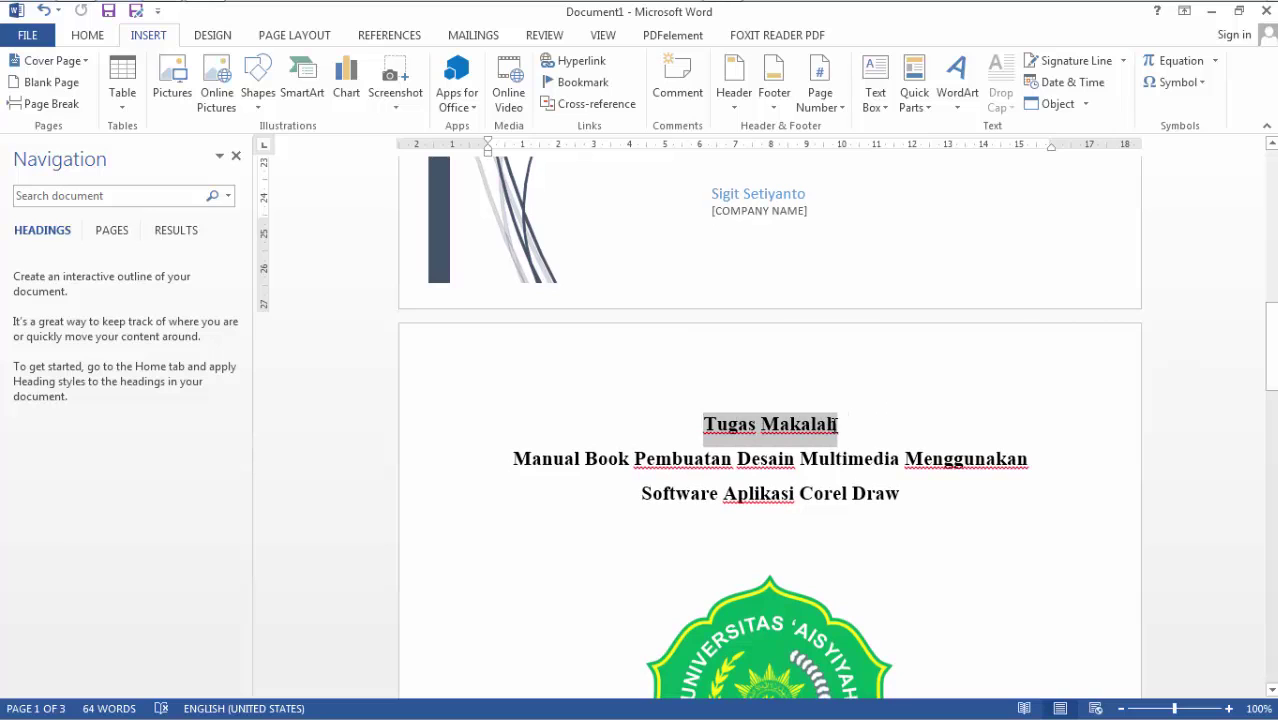
drag(1274, 313, 1272, 343)
click(896, 295)
key(ctrl+v)
- Copy the two-line "Manual Book Pembuatan Desain..." title into the new cover's subtitle, centred, and set the cover date to 10/20/2020
drag(515, 431, 900, 466)
key(ctrl+c)
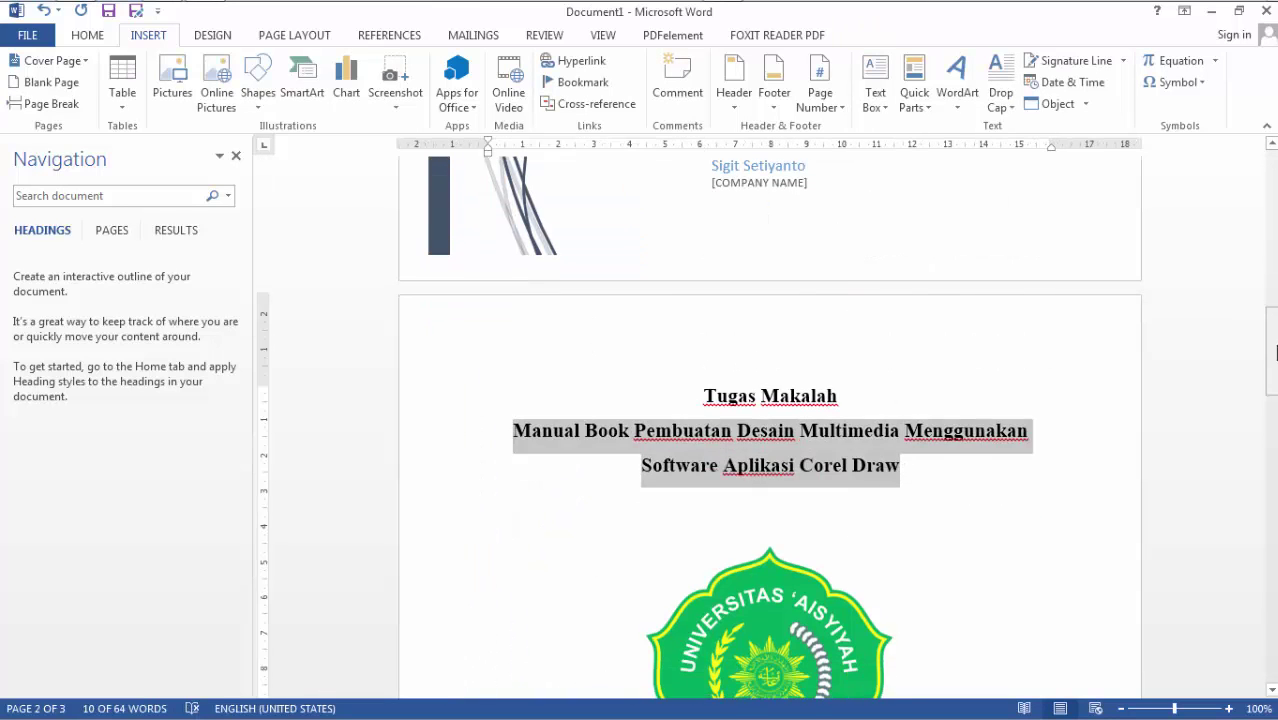
scroll(800, 400, up, 10)
click(802, 371)
key(ctrl+v)
key(ctrl+a)
key(ctrl+e)
click(654, 361)
click(557, 465)
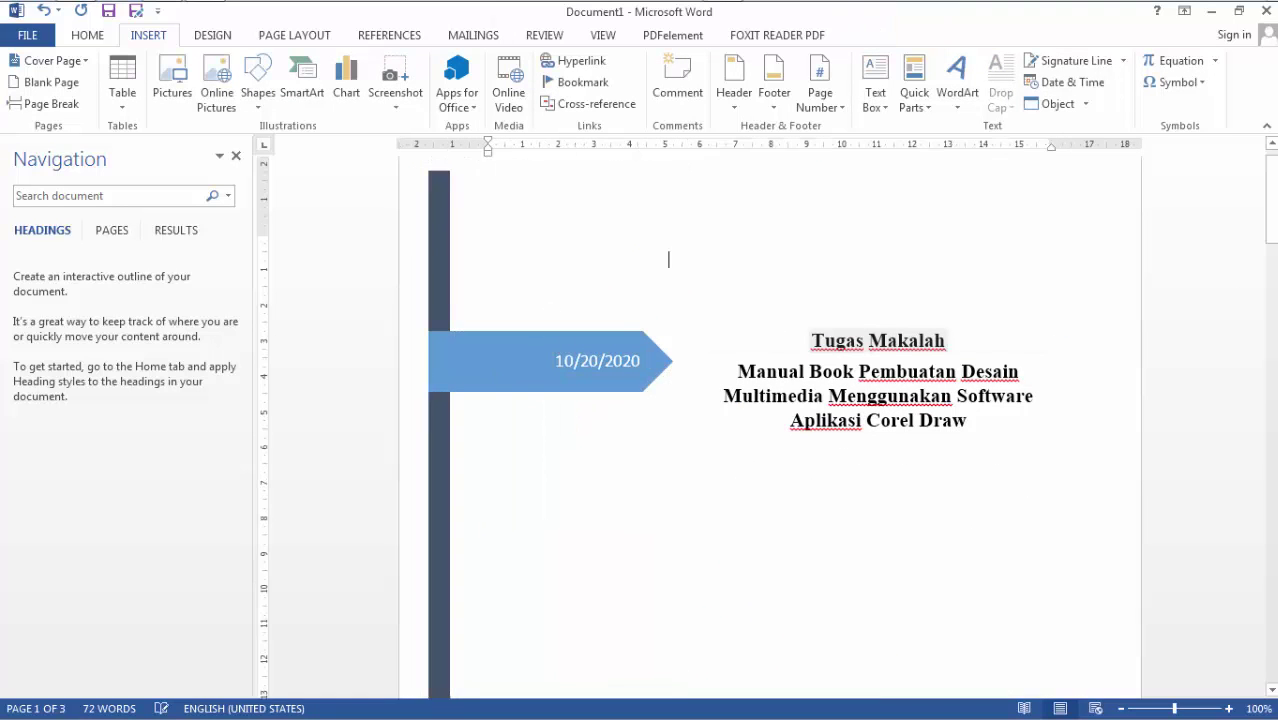
- Copy the green Universitas 'Aisyiyah Surakarta logo from the original cover and paste it onto the new cover page
scroll(855, 513, down, 10)
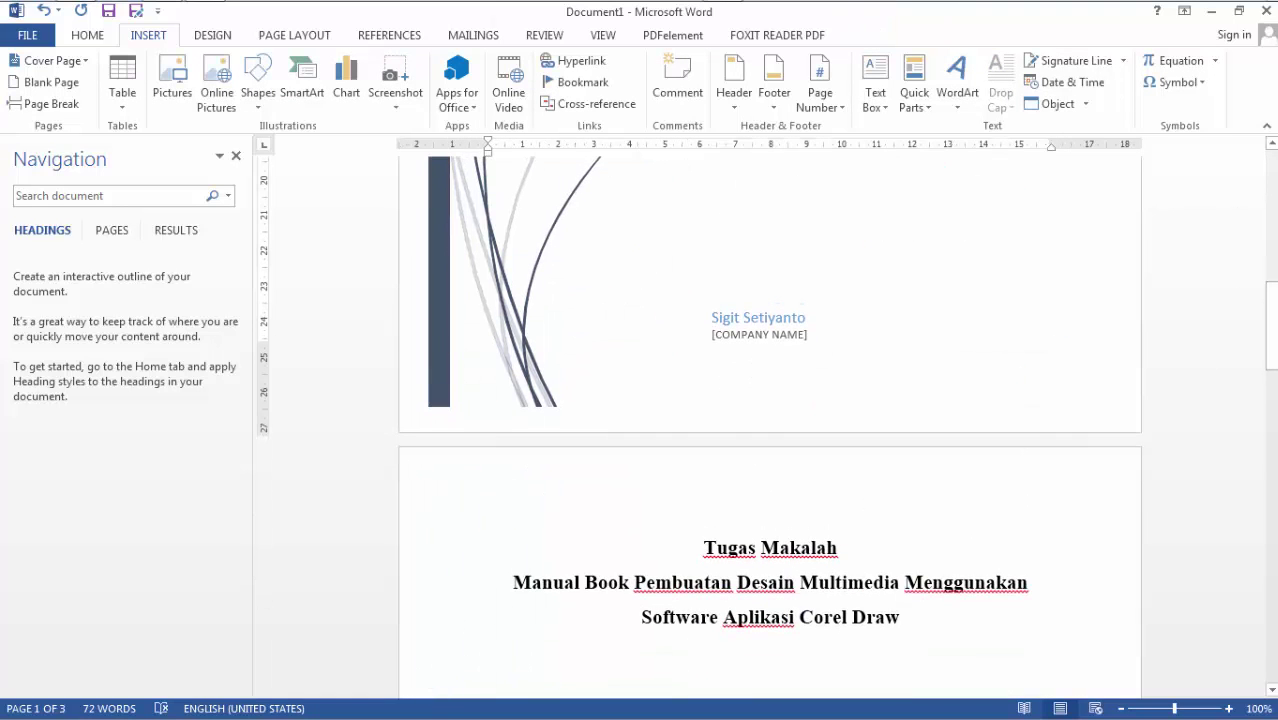
drag(1275, 331, 1275, 366)
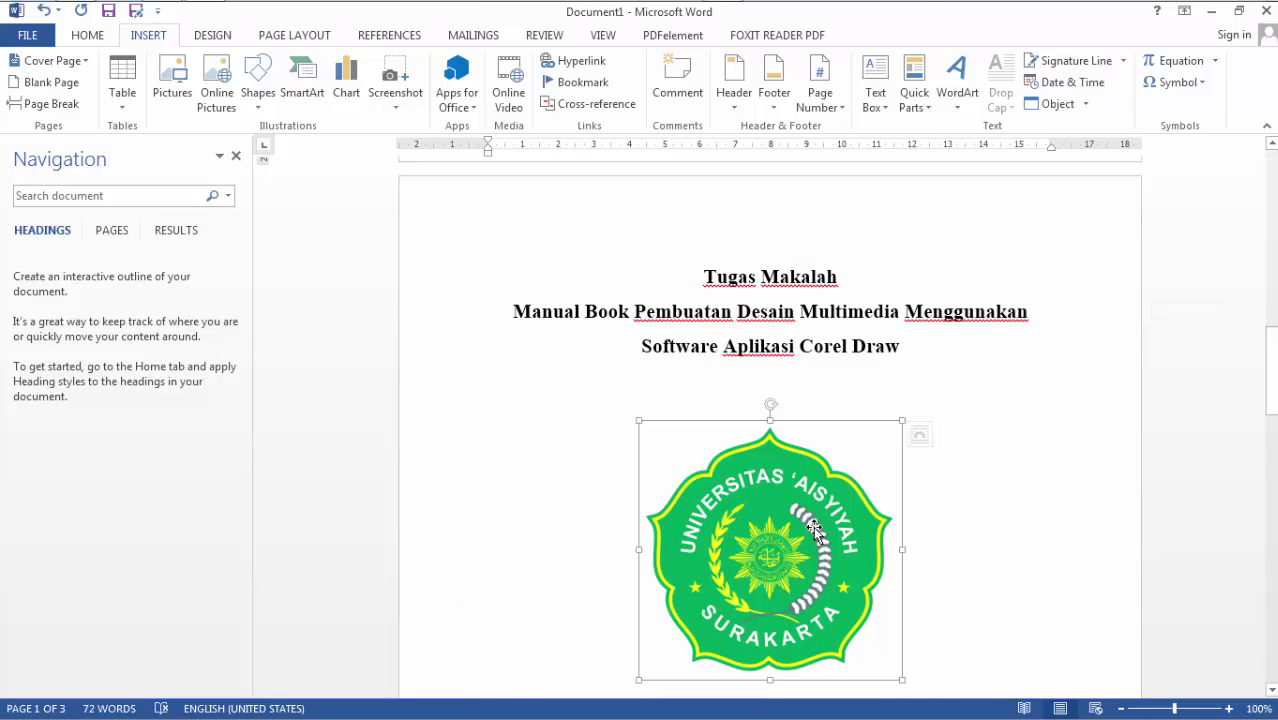
right_click(814, 526)
click(884, 209)
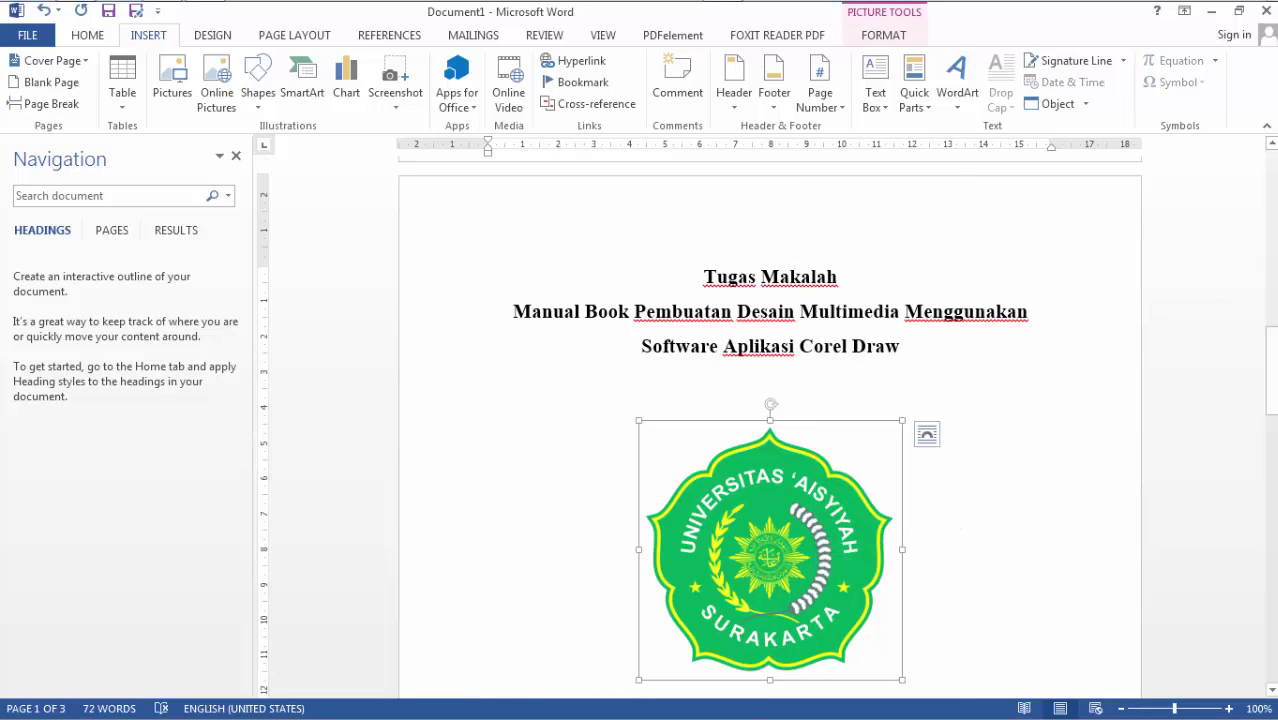
drag(1274, 336, 1276, 165)
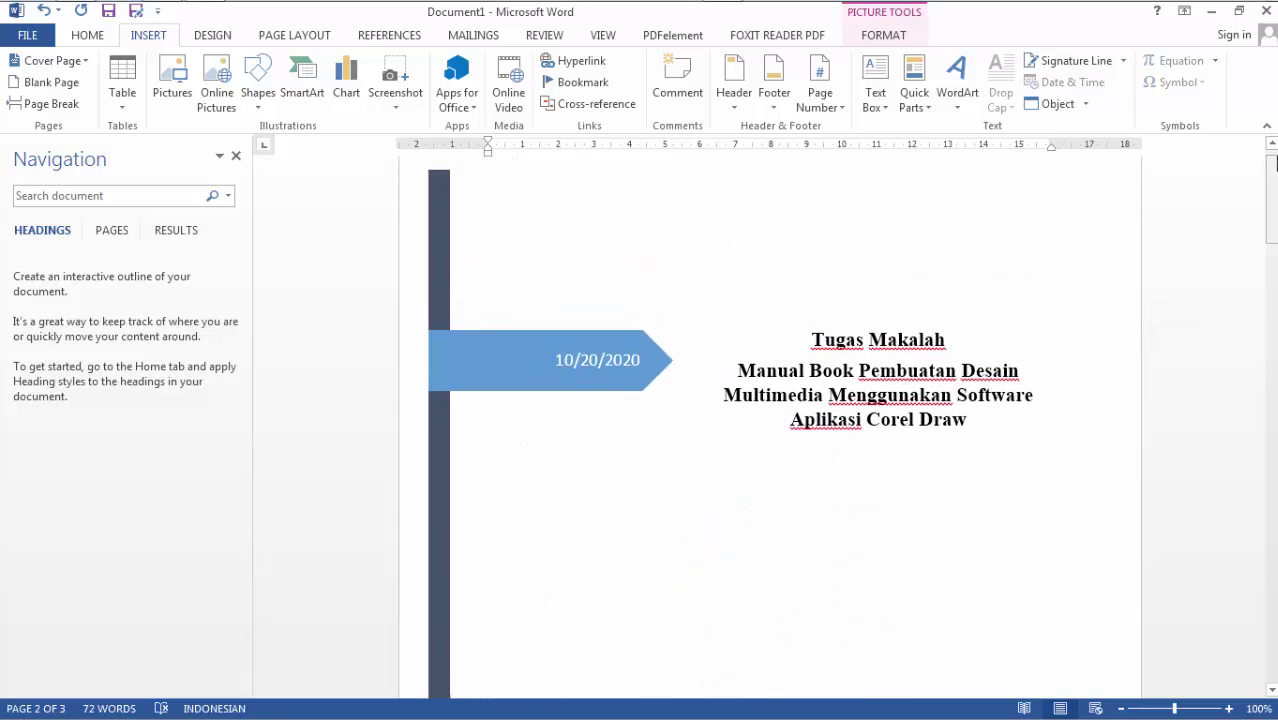
click(884, 248)
right_click(882, 248)
click(922, 331)
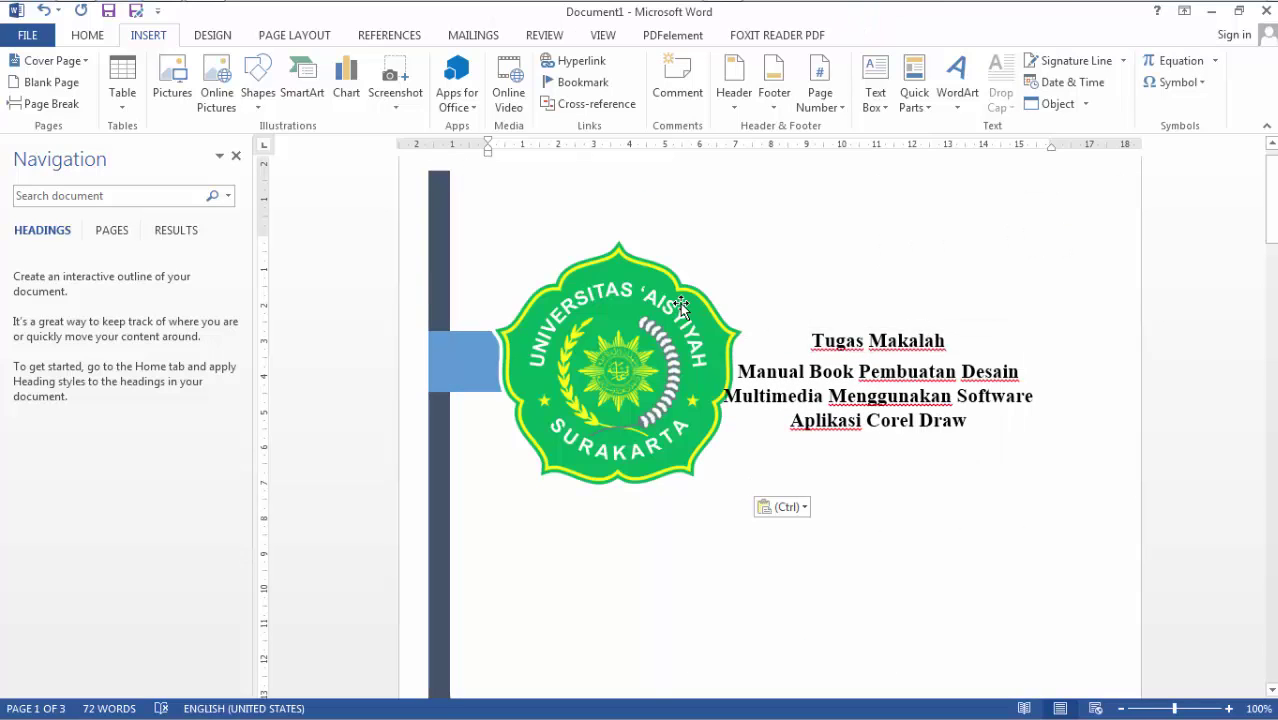
- Set the text wrapping of the pasted university logo to In Front of Text so it can be placed freely
click(680, 303)
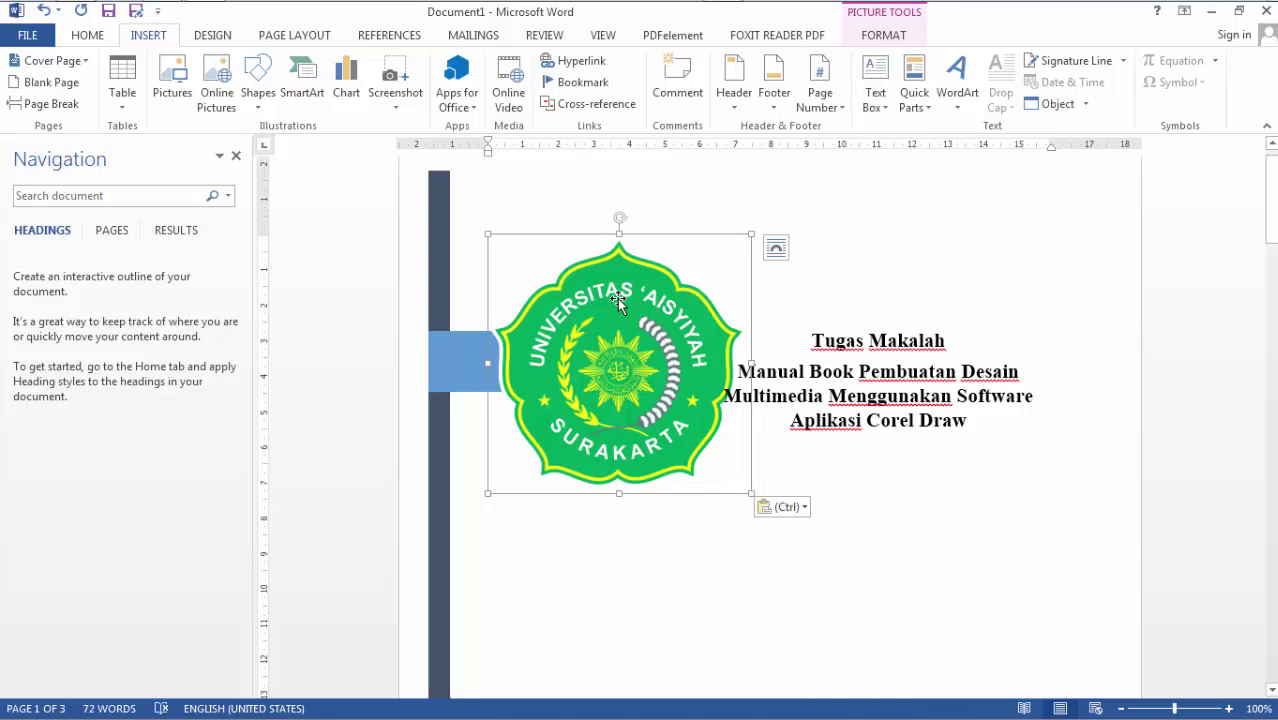
drag(658, 291, 714, 323)
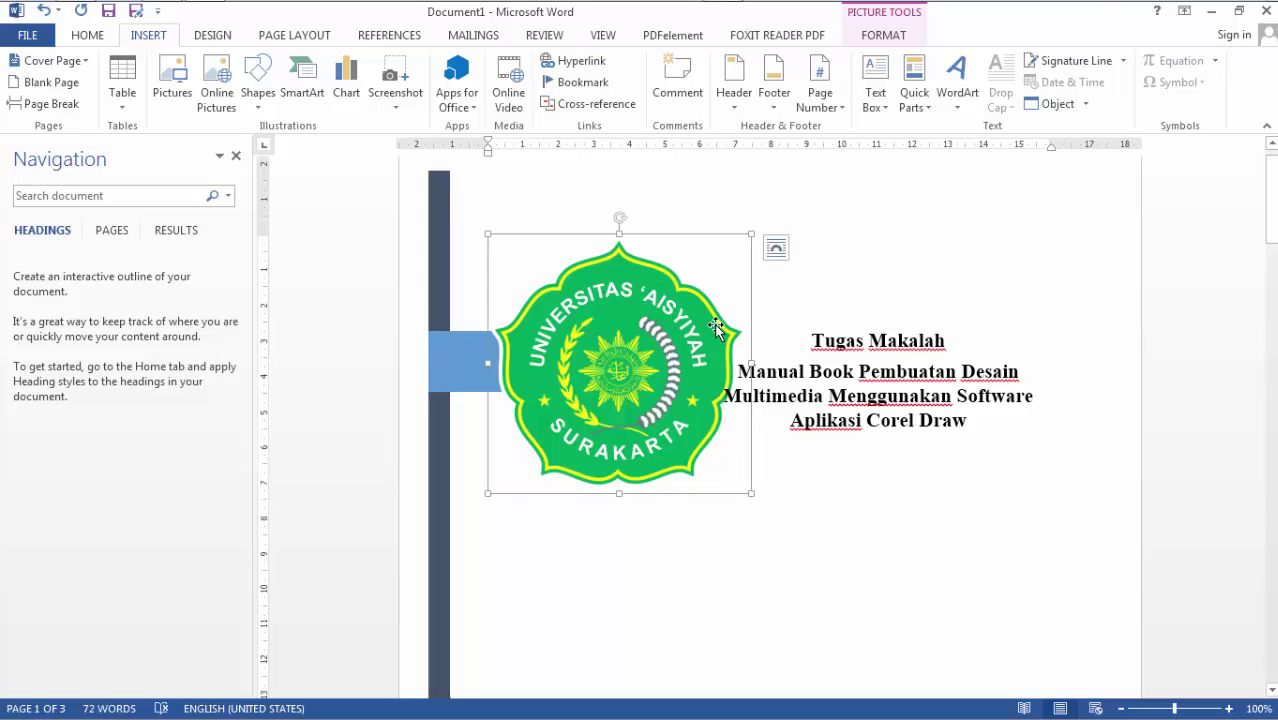
right_click(659, 307)
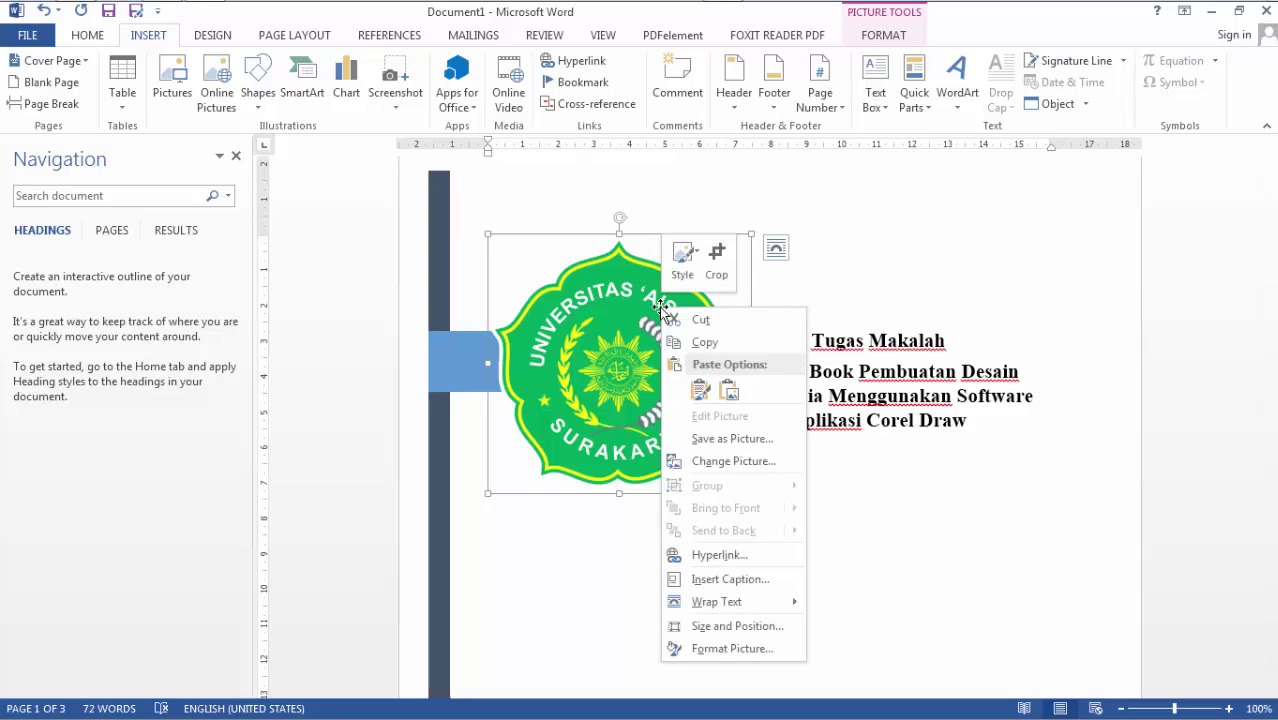
mouse_move(756, 606)
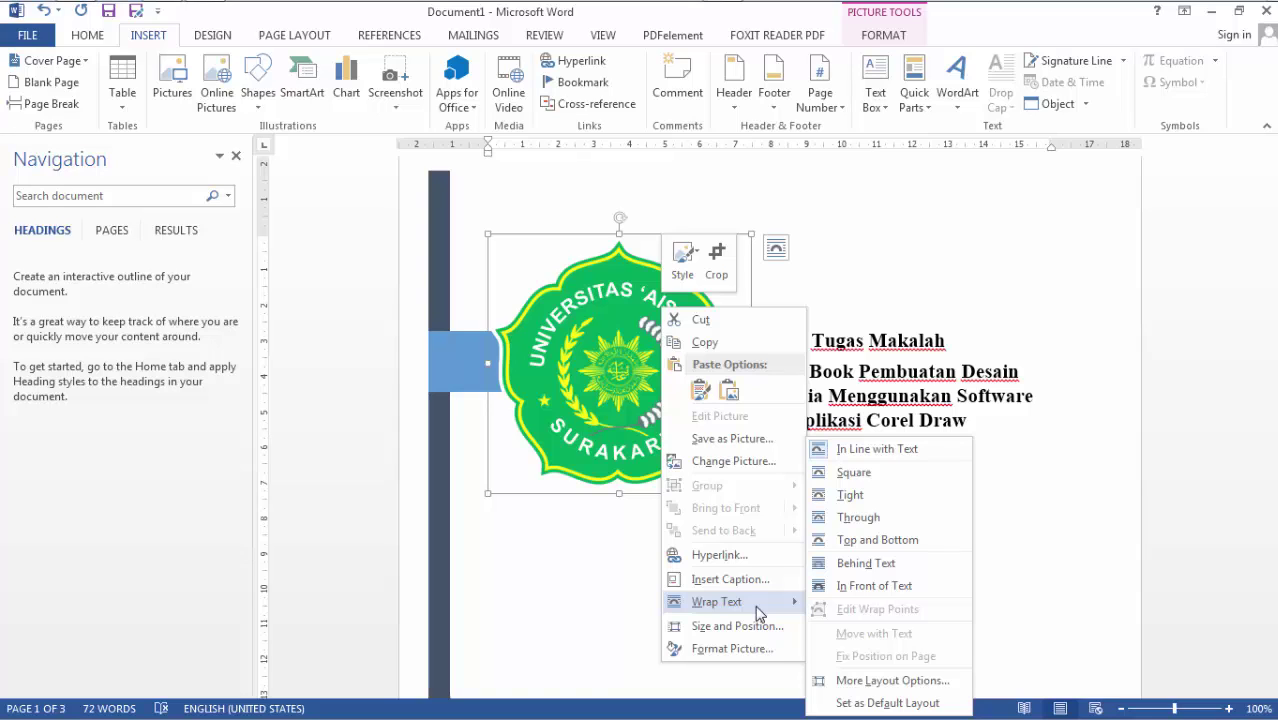
click(860, 564)
click(886, 40)
click(886, 40)
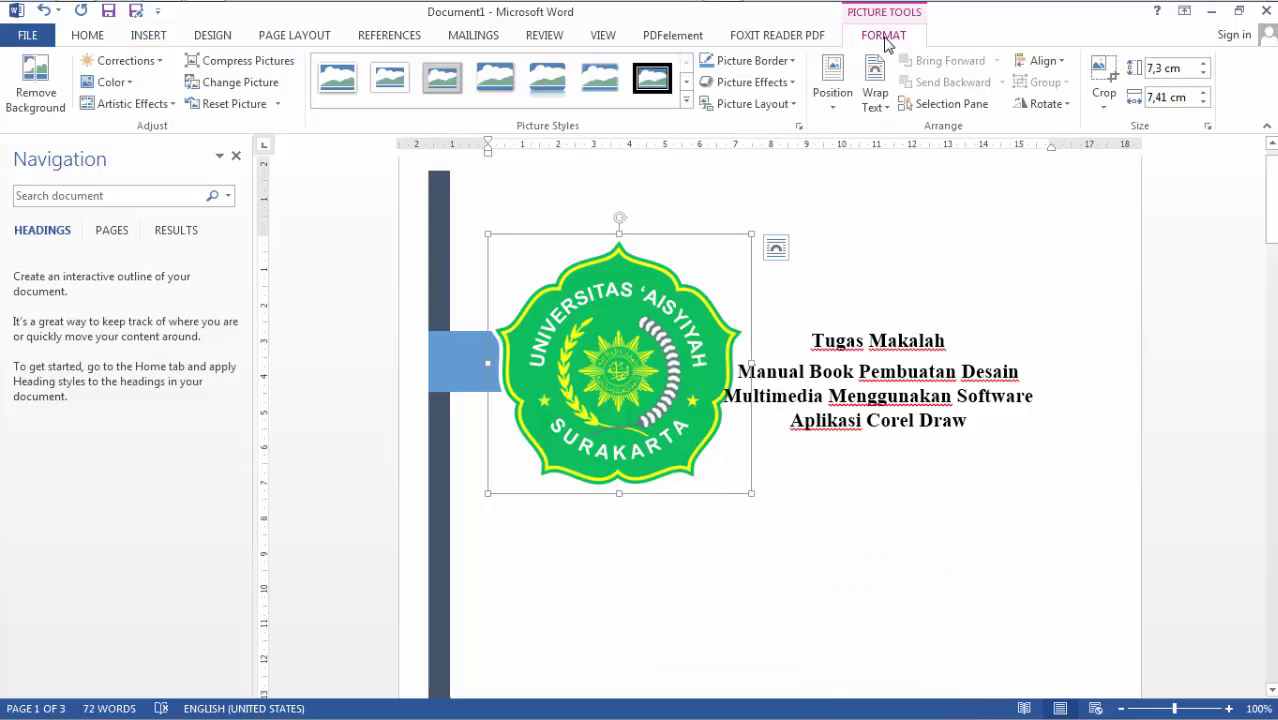
click(878, 104)
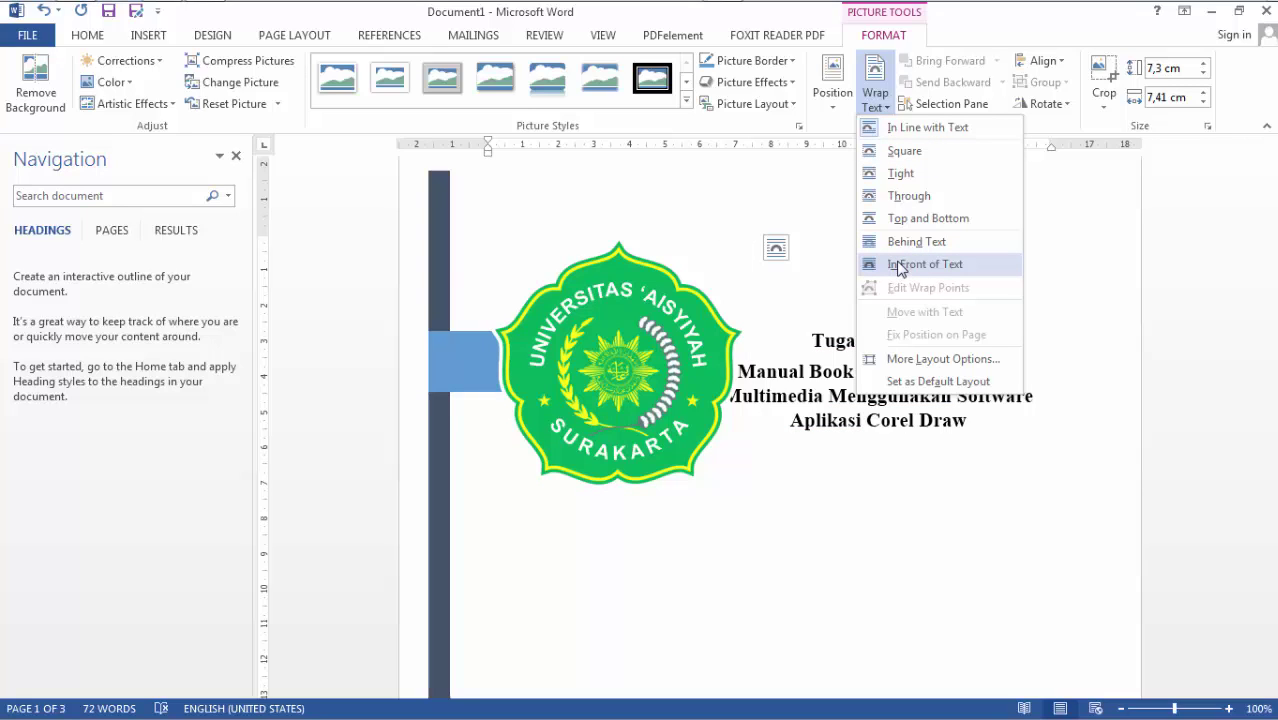
click(899, 266)
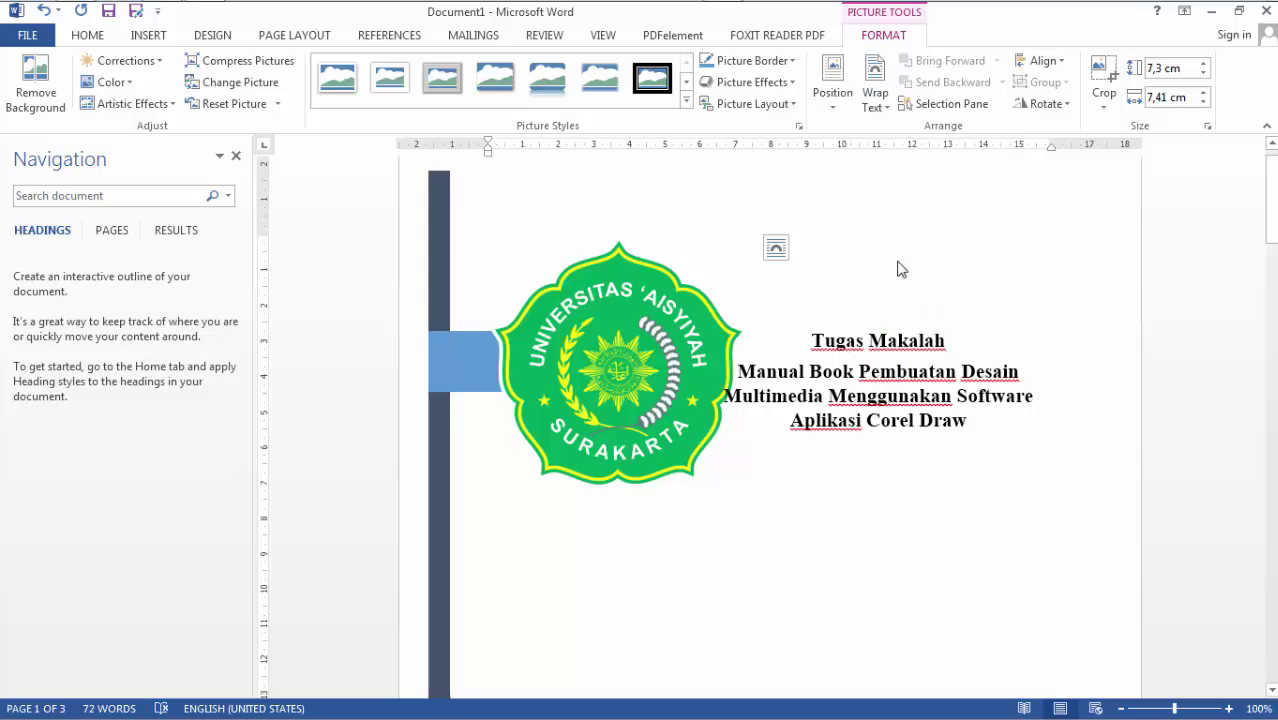
- Move the university logo below the "Tugas Makalah" title and subtitle on the new cover page
drag(618, 276, 864, 491)
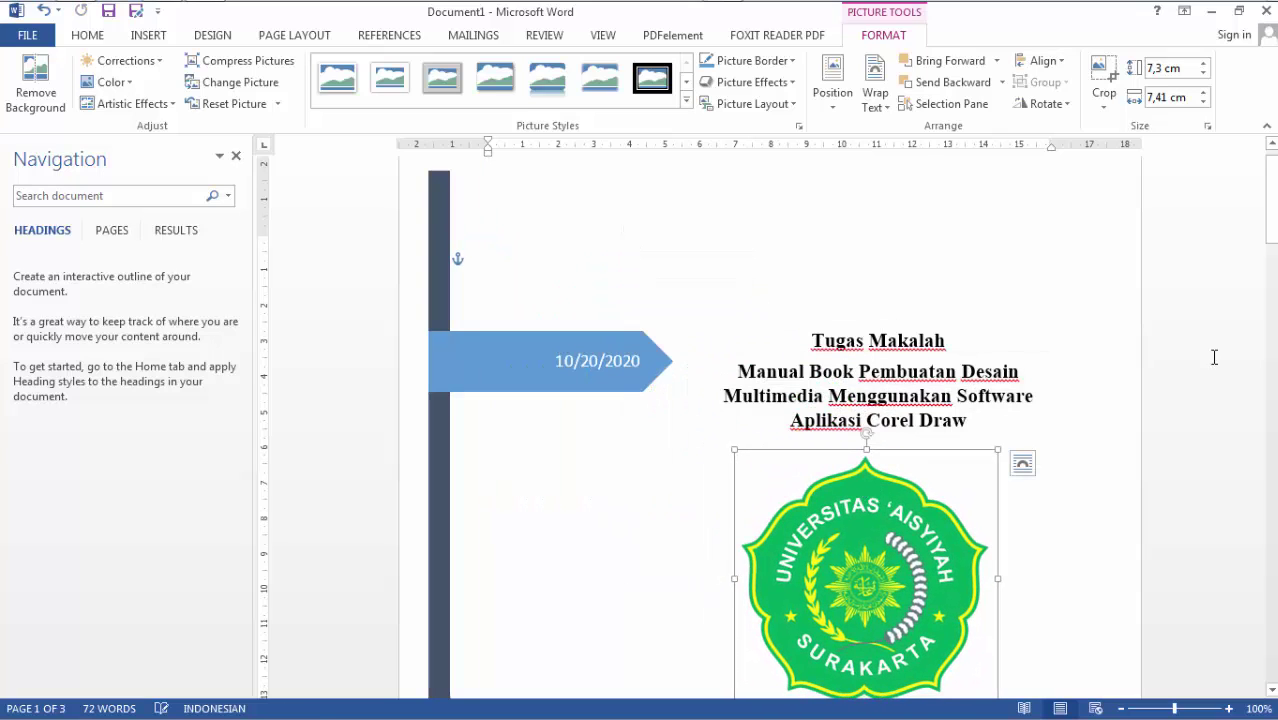
drag(1271, 200, 1271, 240)
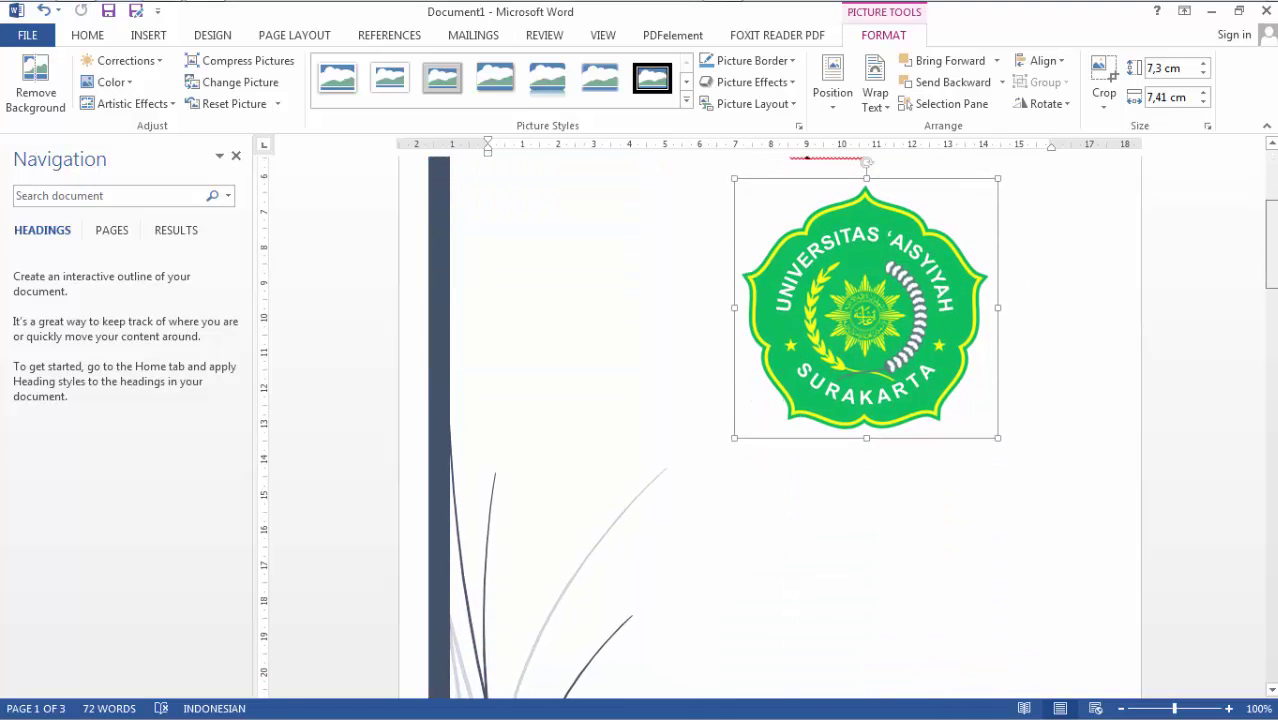
drag(842, 365, 808, 350)
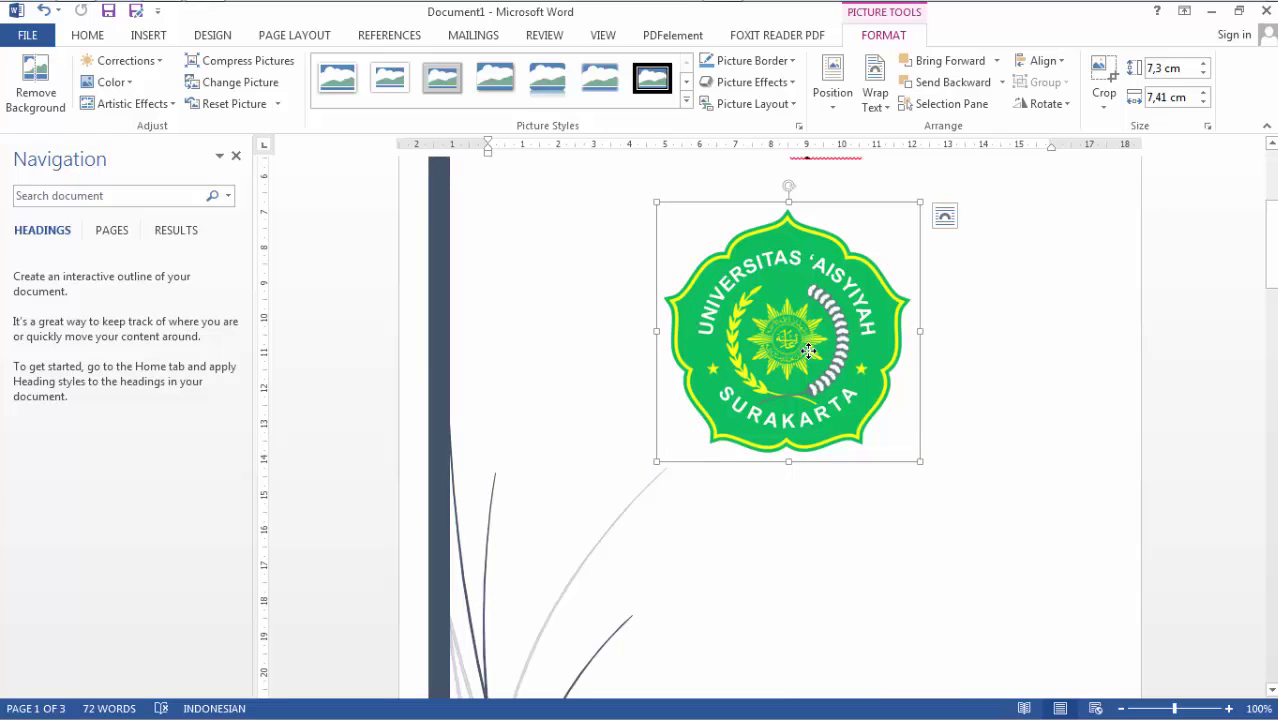
click(686, 100)
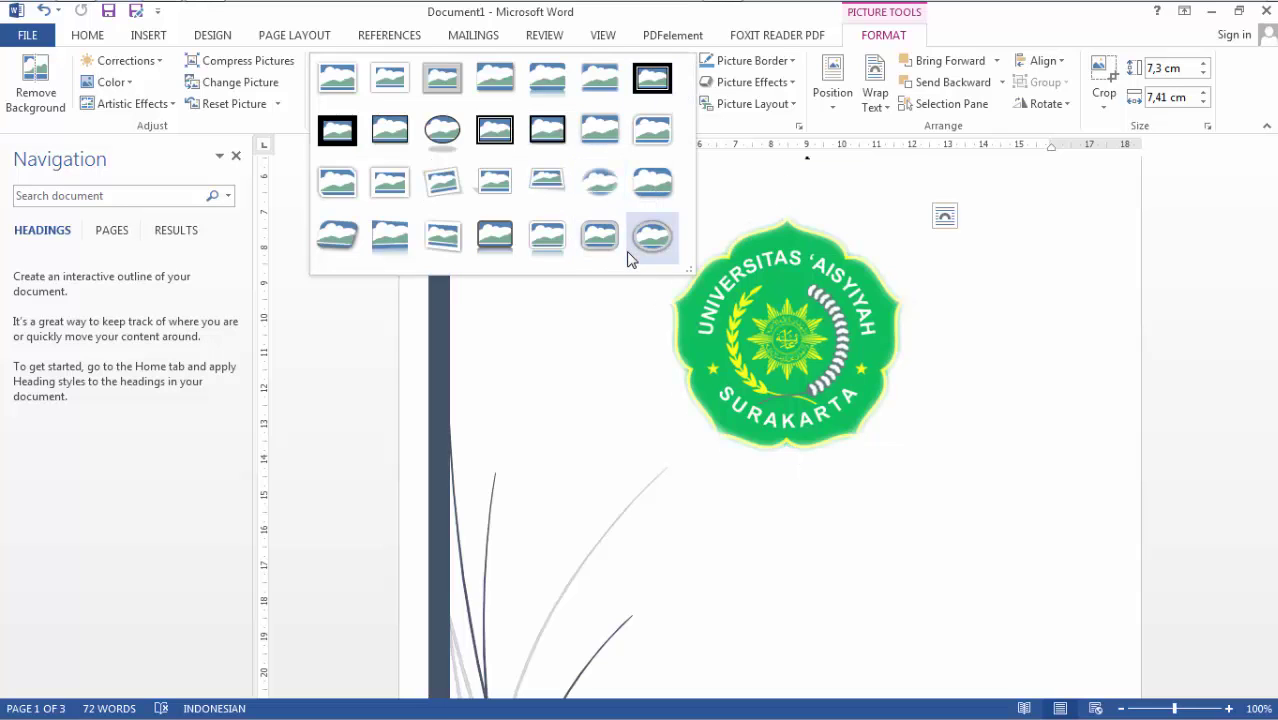
click(963, 432)
key(ctrl+Home)
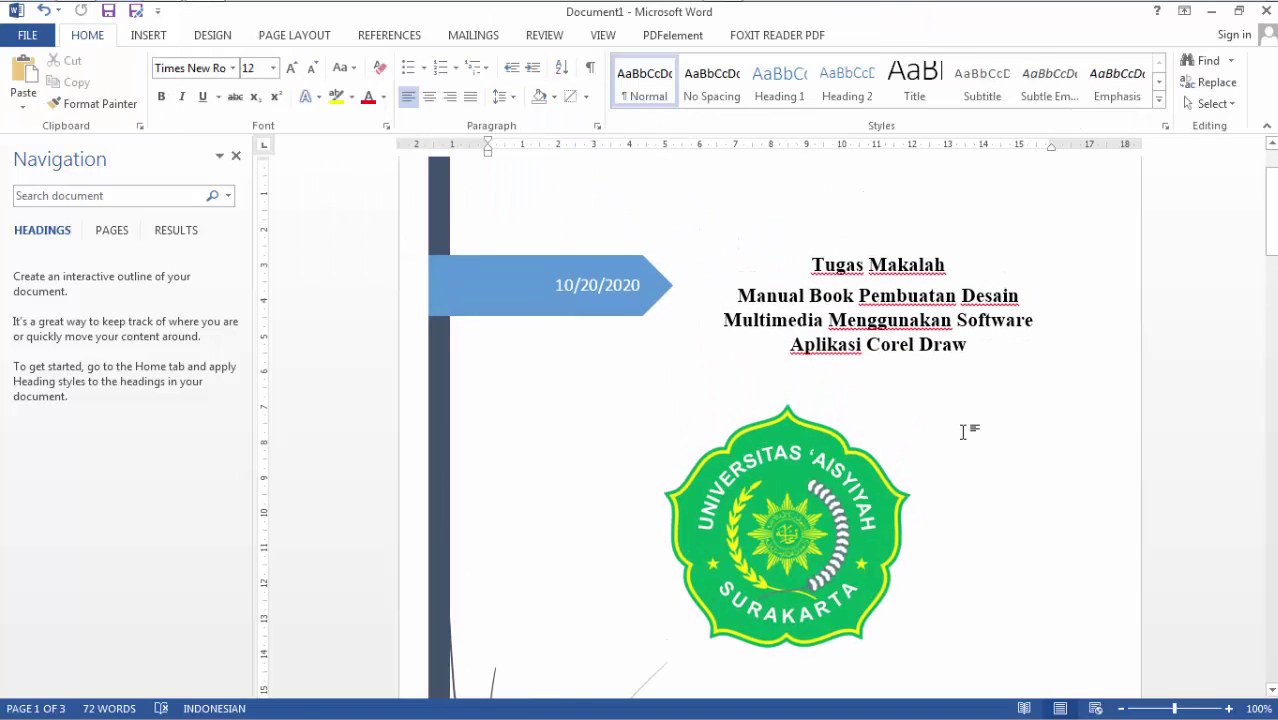
- Copy the student details block from "Disusun Oleh:" through "Semester/Kelas : 3/A" on the original cover
scroll(934, 442, down, 10)
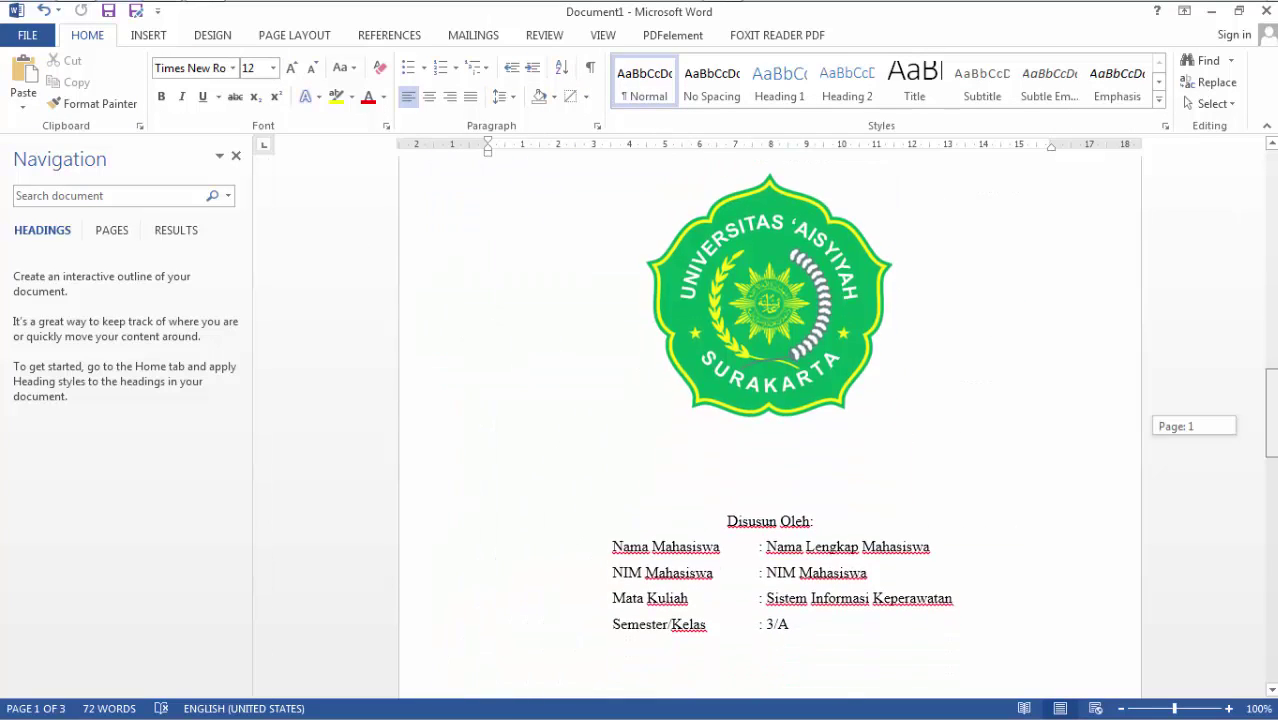
scroll(711, 296, up, 3)
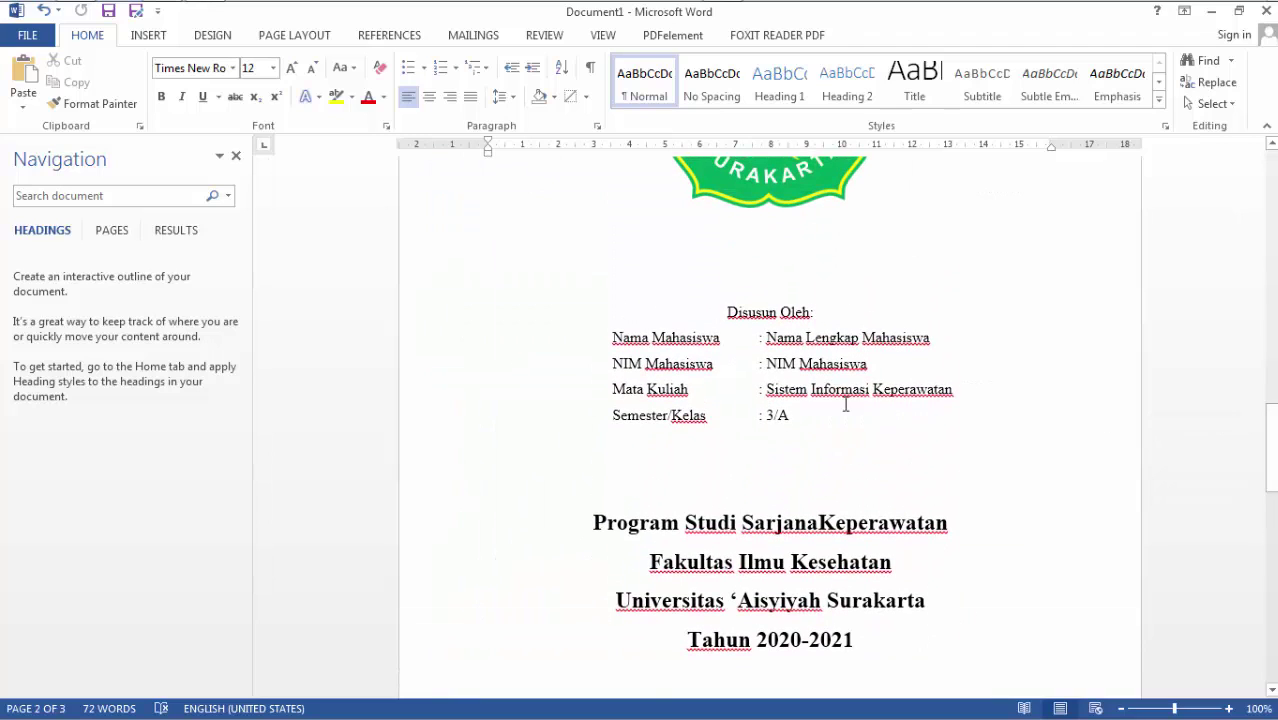
drag(728, 313, 788, 422)
right_click(788, 421)
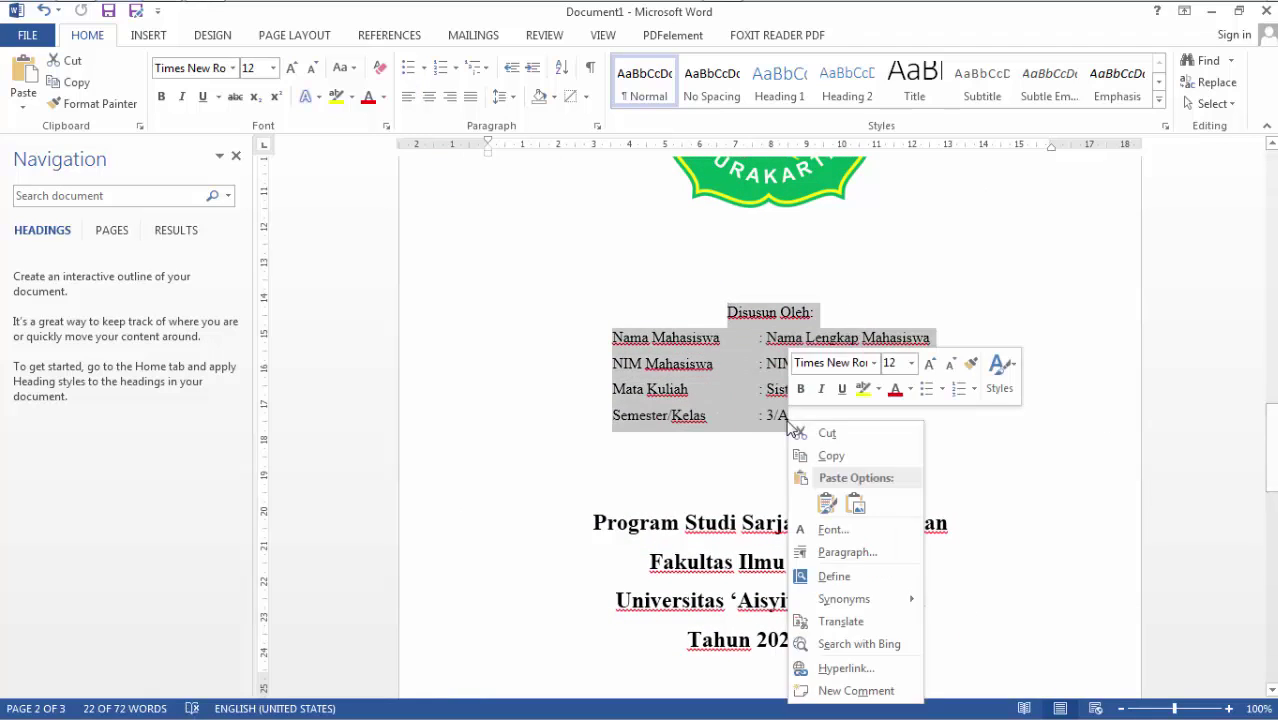
click(808, 455)
- Insert the built-in Simple Text Box on the new cover page
scroll(816, 262, up, 12)
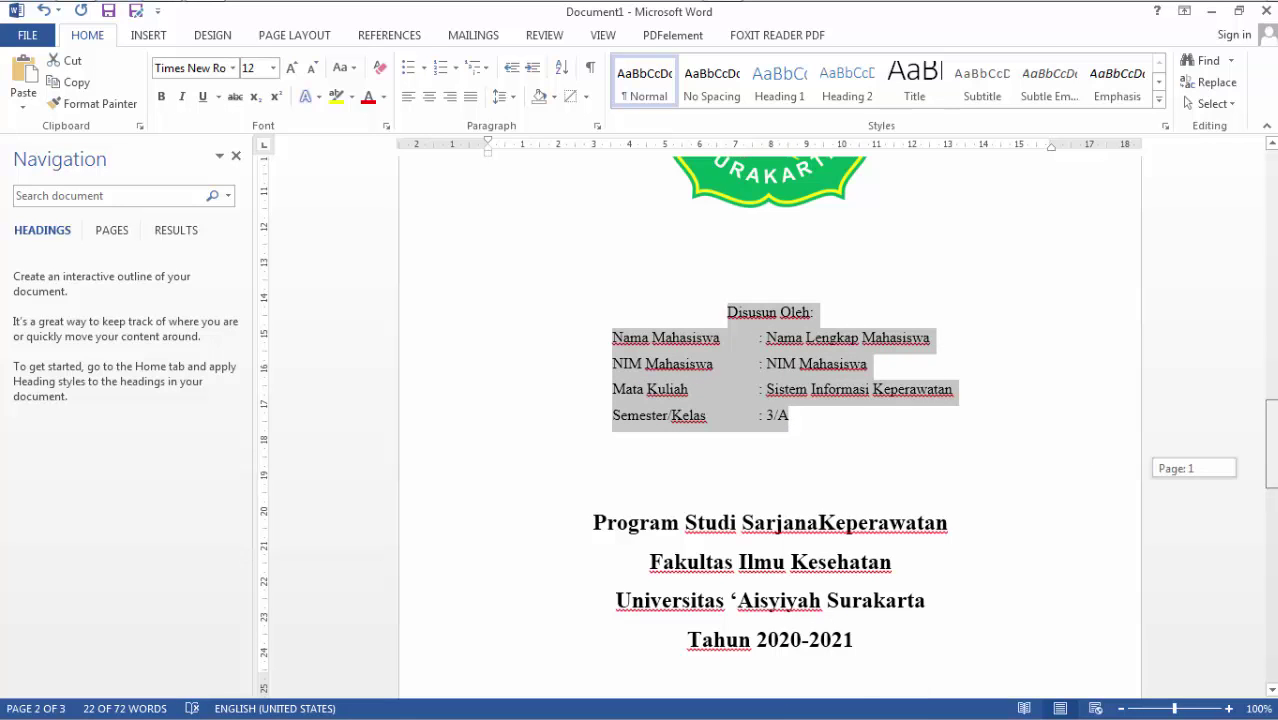
click(816, 262)
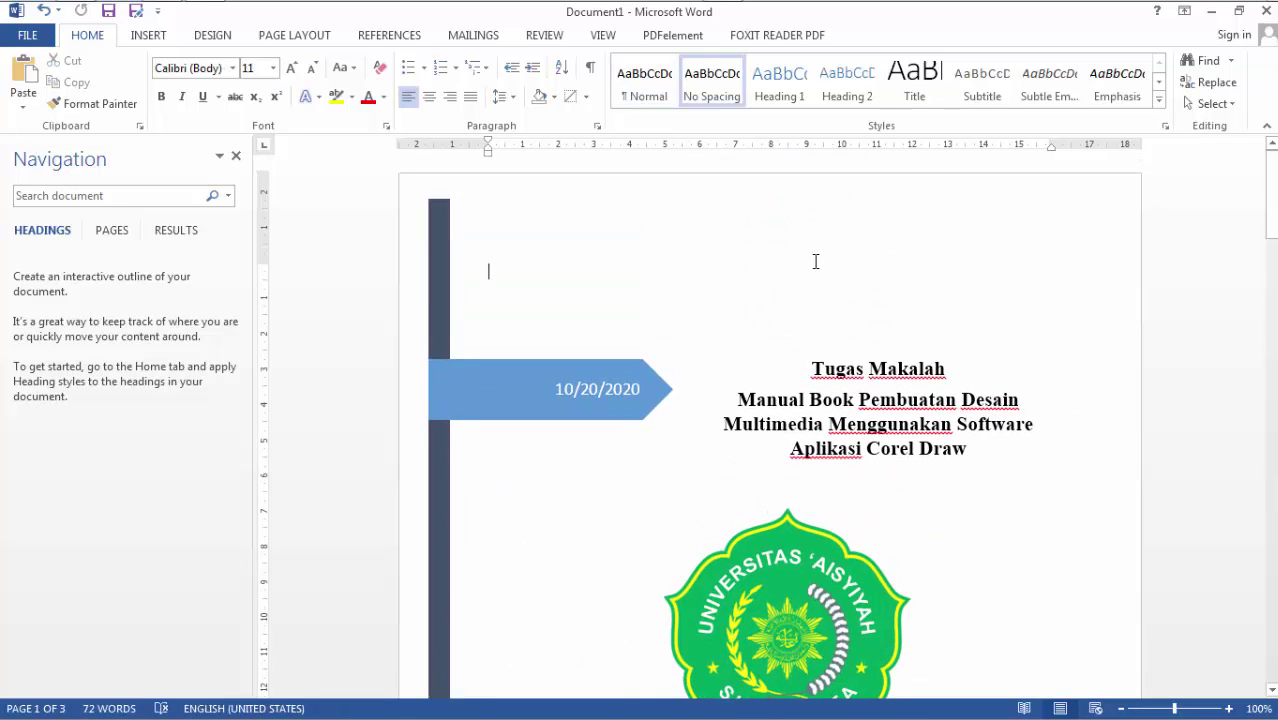
click(148, 37)
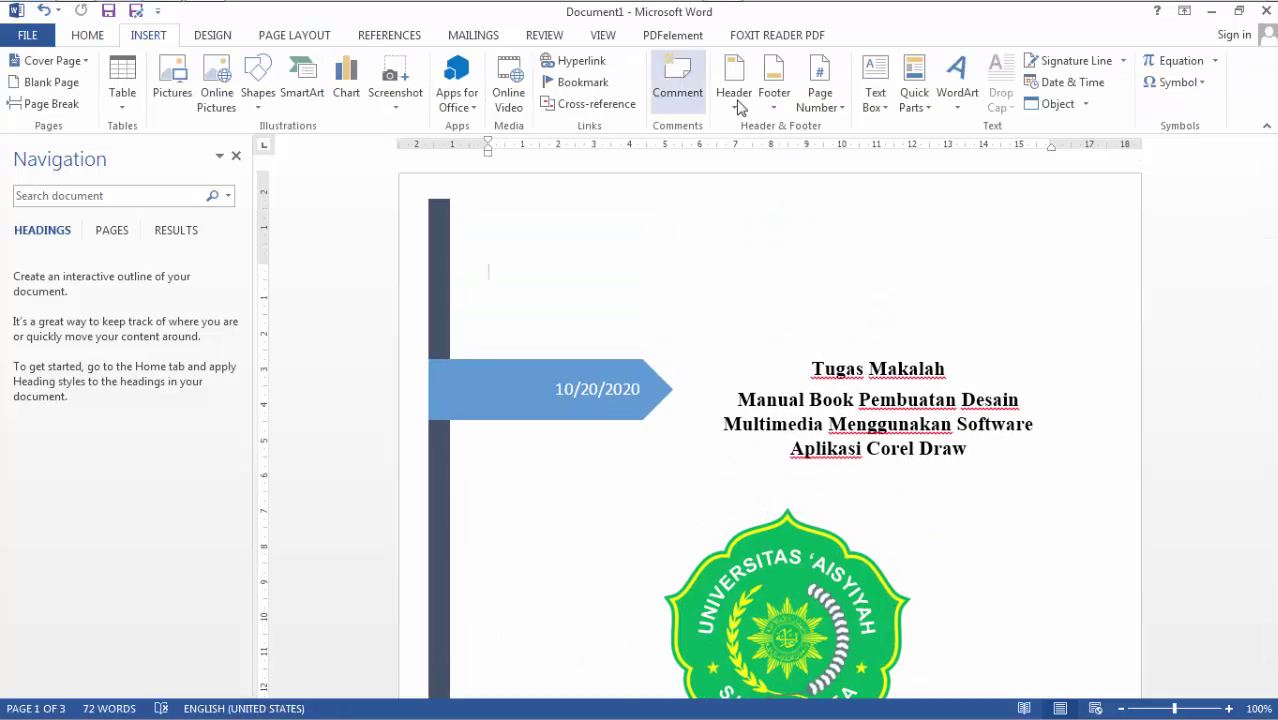
click(882, 86)
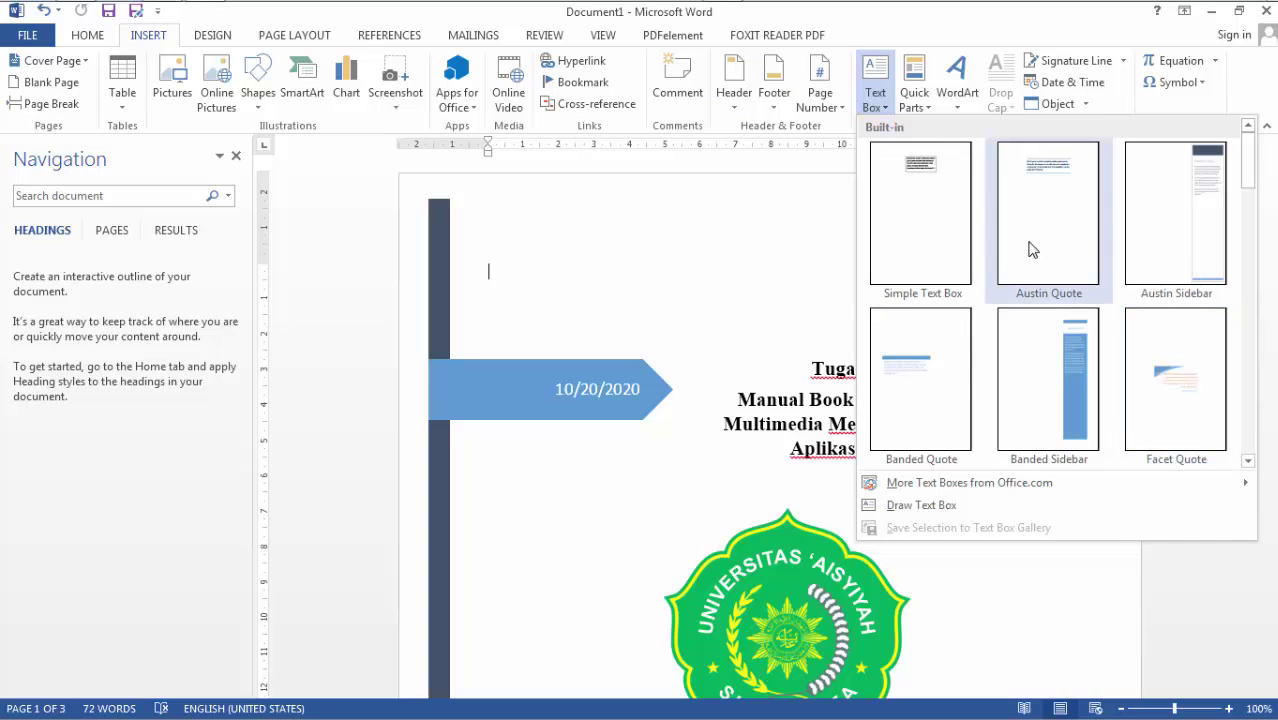
click(920, 235)
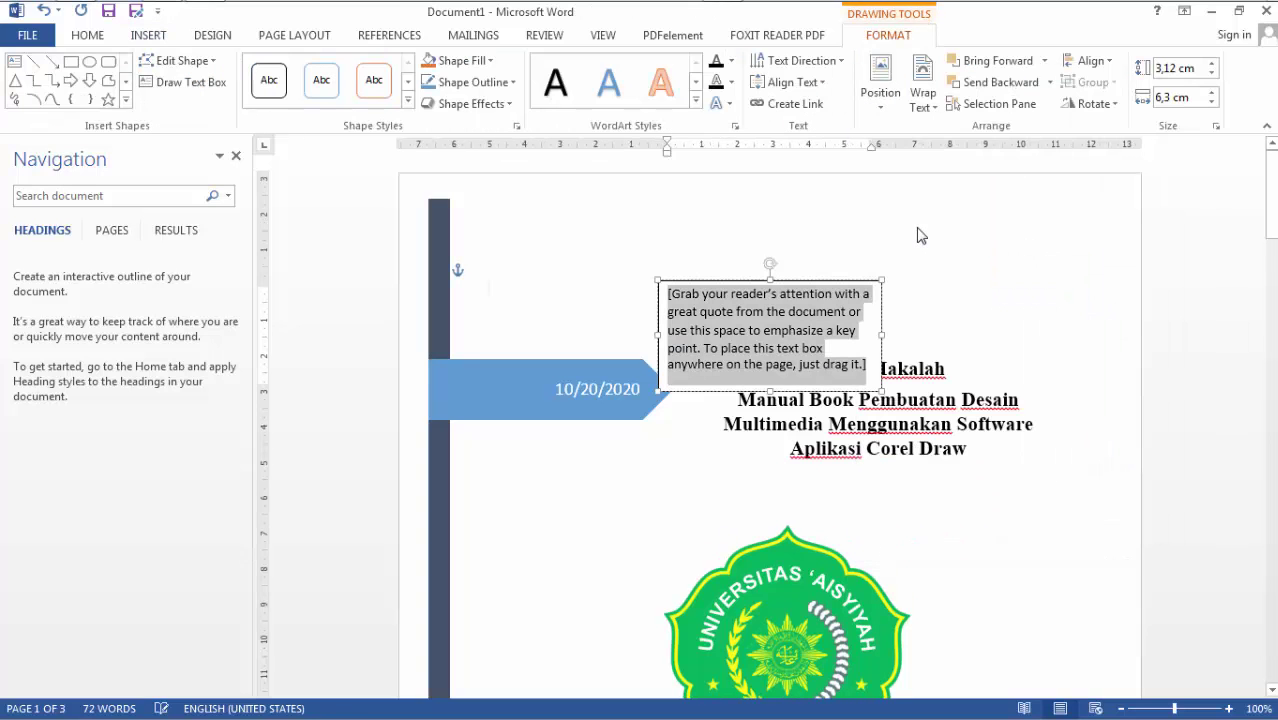
- Move the new text box into the empty area beneath the university logo
scroll(916, 234, down, 2)
scroll(1275, 203, down, 5)
scroll(1275, 203, up, 4)
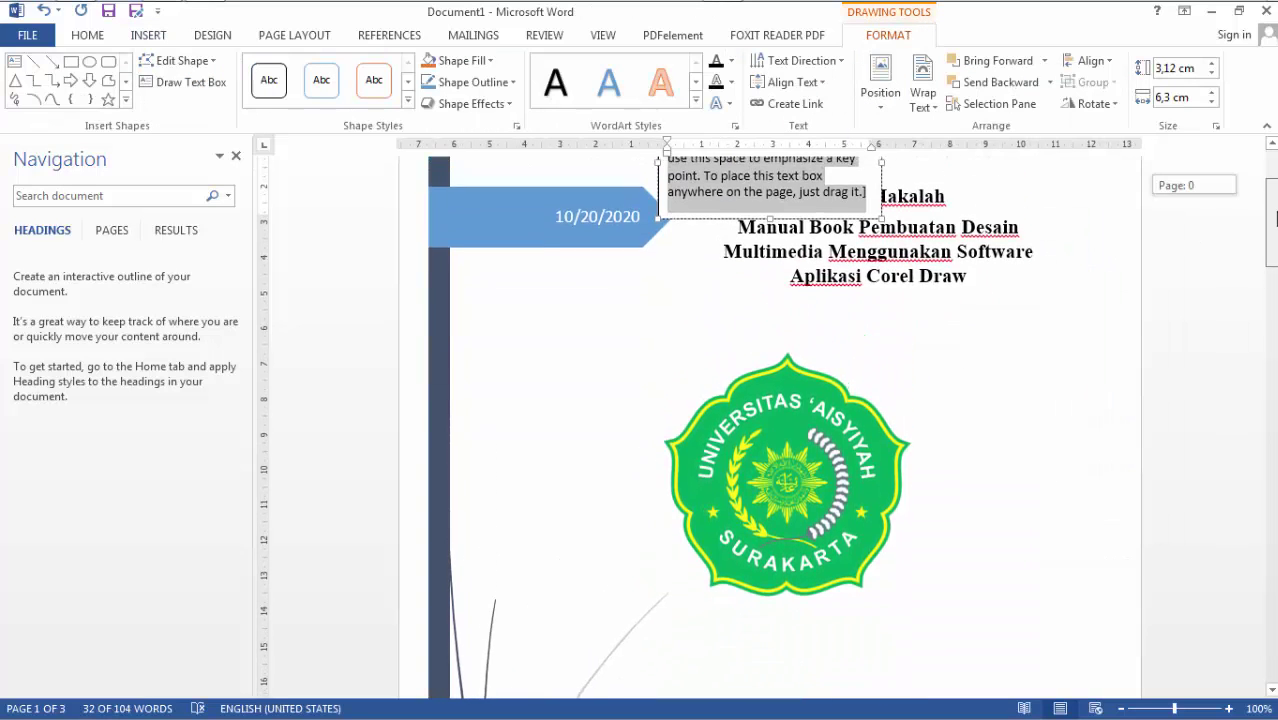
scroll(1262, 203, up, 1)
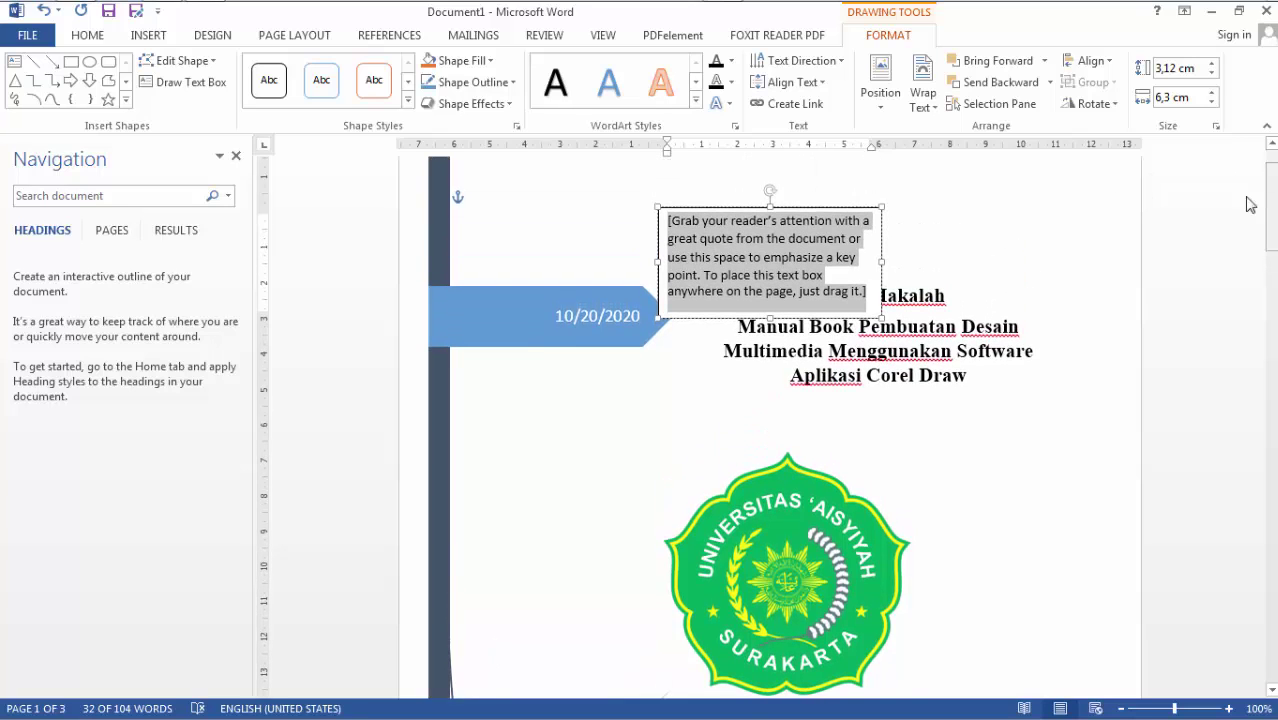
click(838, 230)
drag(838, 230, 876, 589)
drag(1273, 240, 1275, 281)
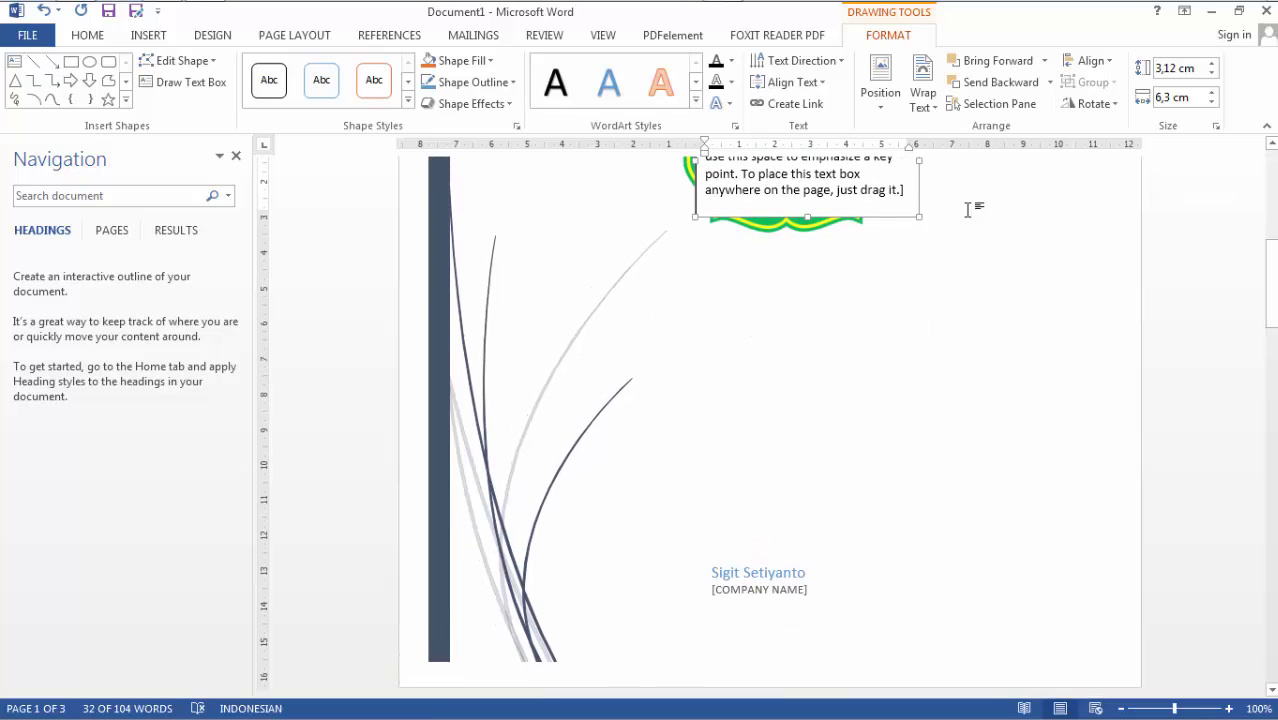
drag(918, 195, 919, 371)
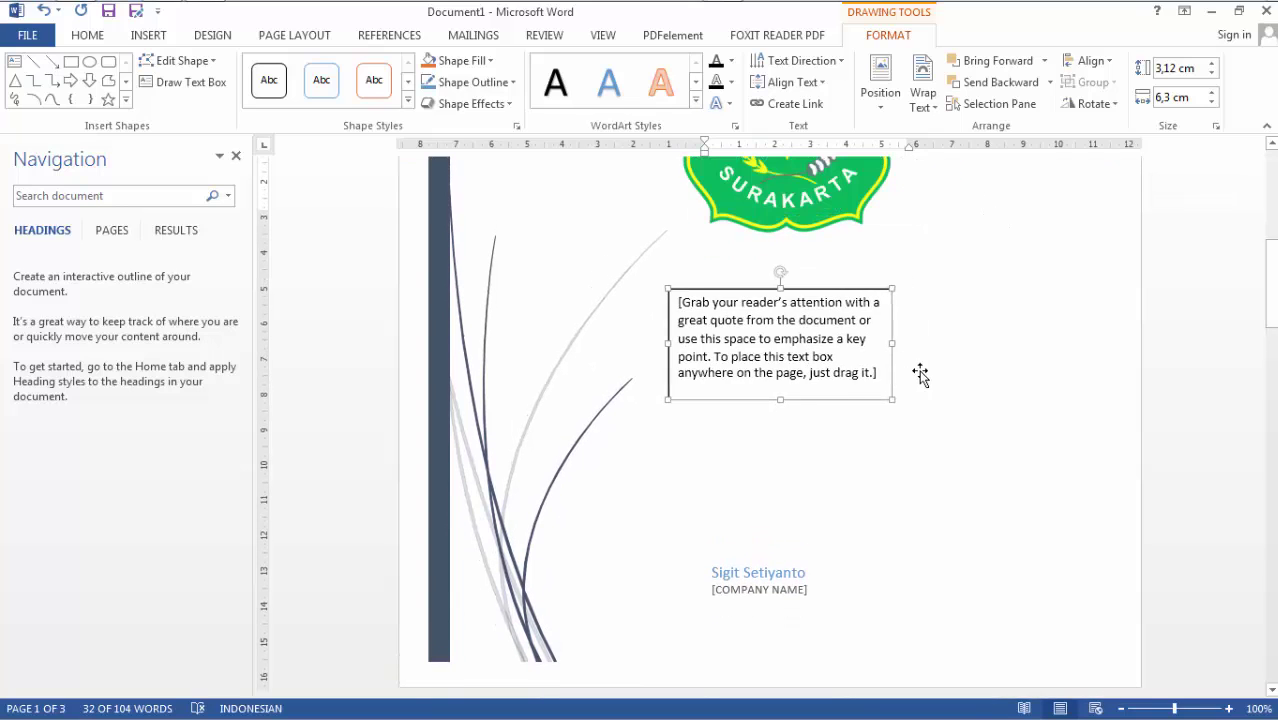
- Paste the copied student details over the text box's placeholder text and widen the box to about 10.6 cm
click(848, 348)
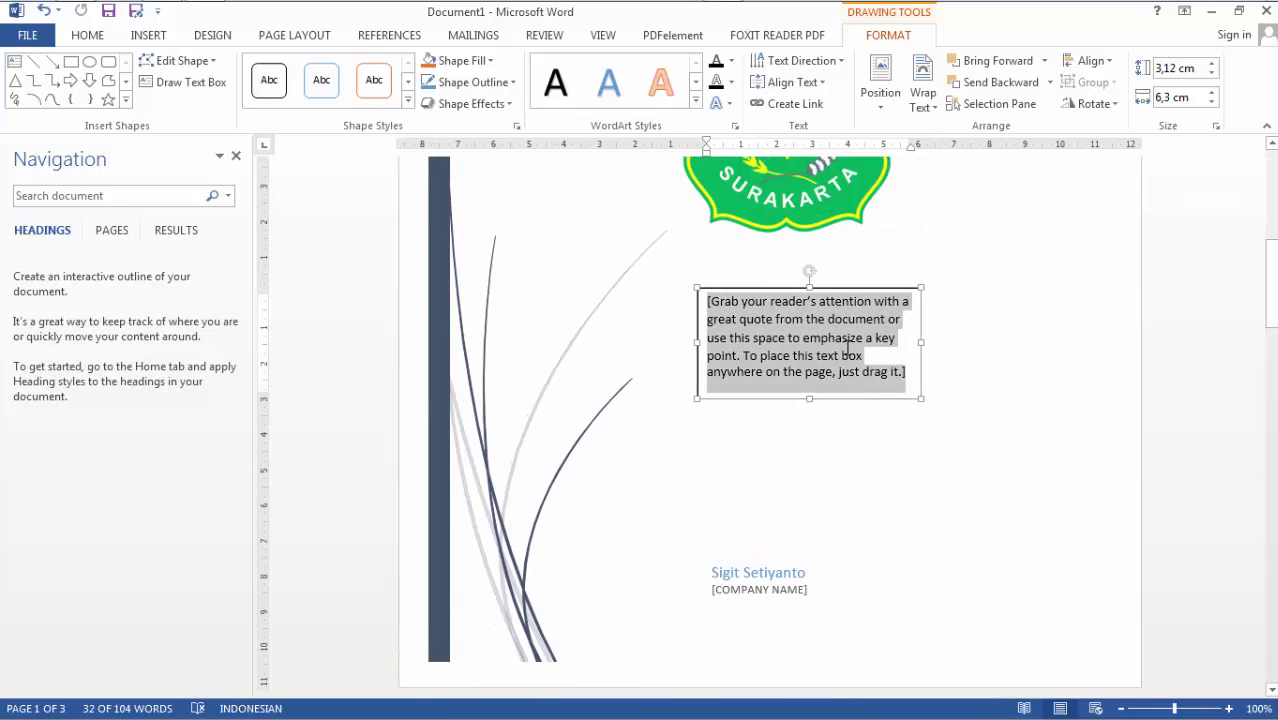
key(ctrl+v)
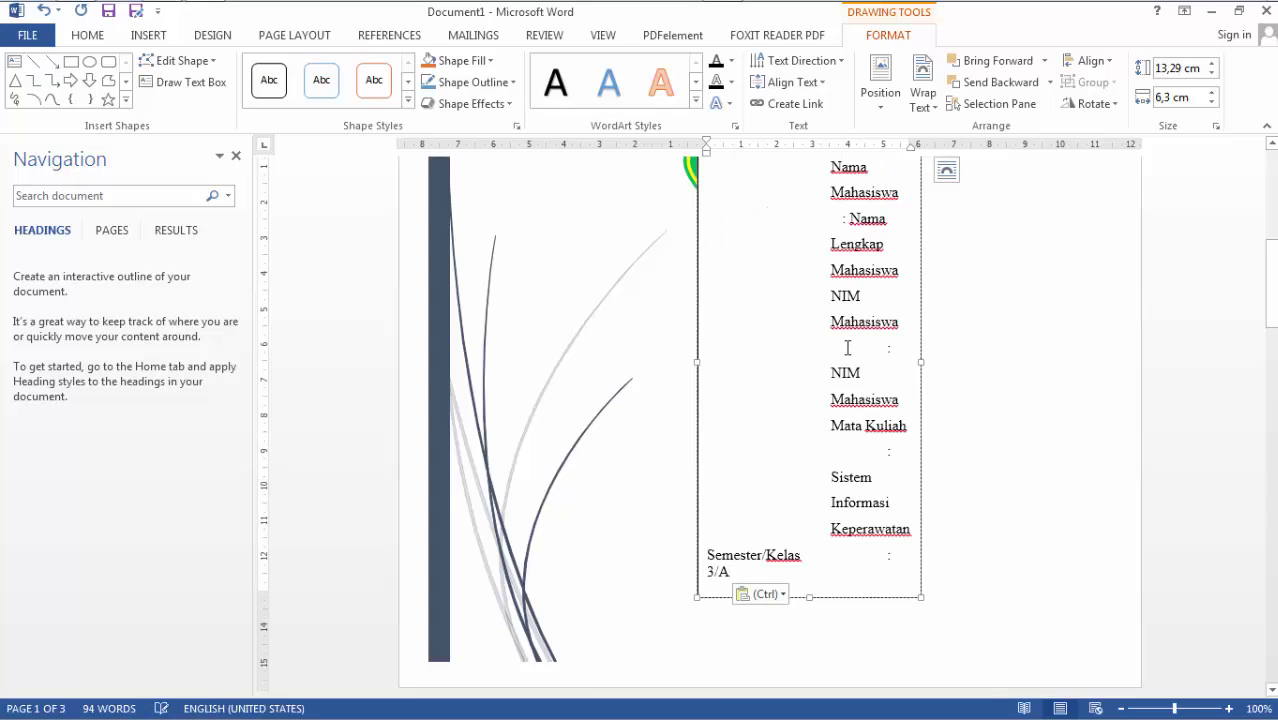
drag(697, 360, 618, 360)
drag(919, 264, 969, 276)
click(932, 285)
drag(896, 349, 884, 499)
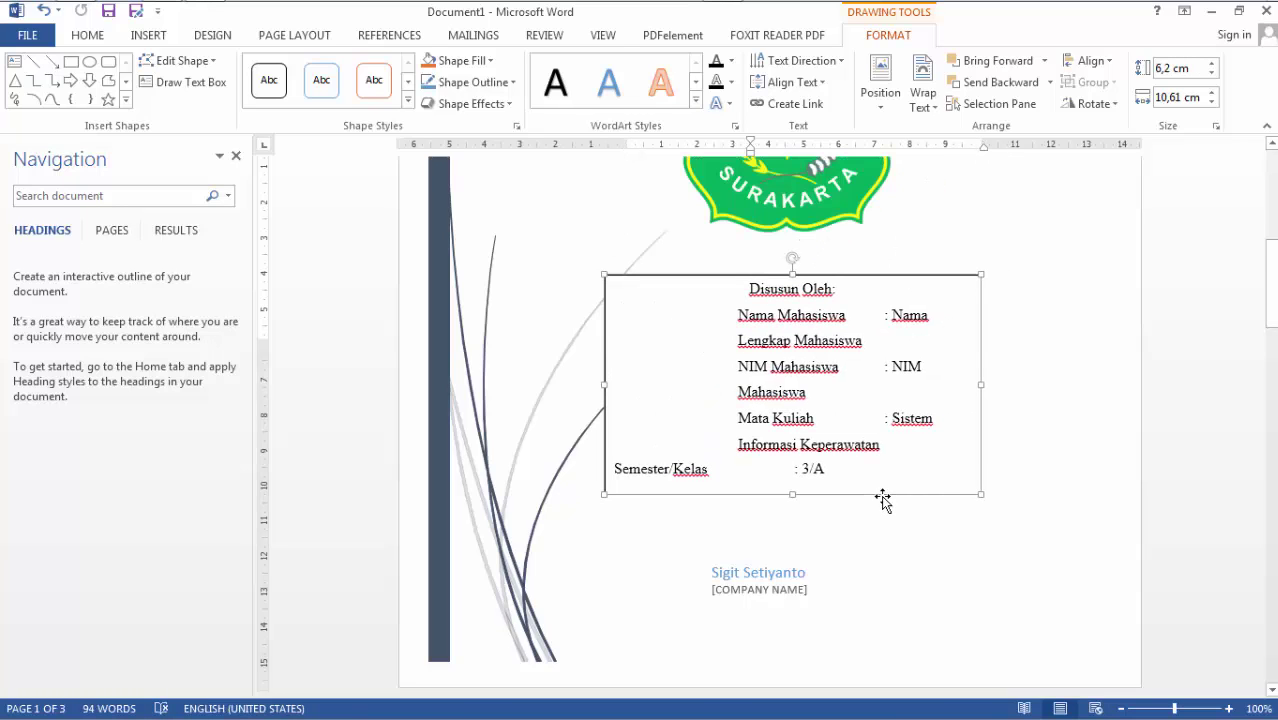
- Remove the left indent from the pasted details and delete the extra tabs before the NIM Mahasiswa and Semester/Kelas colons
key(ctrl+a)
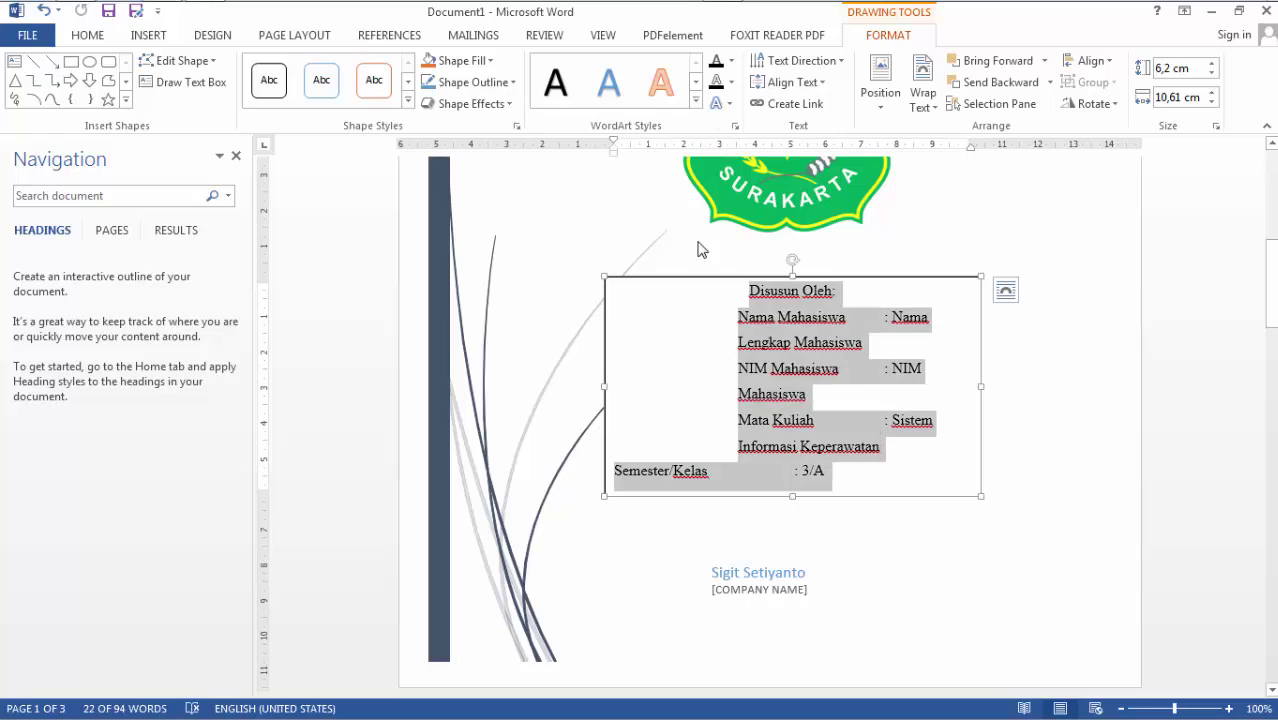
drag(619, 155, 614, 155)
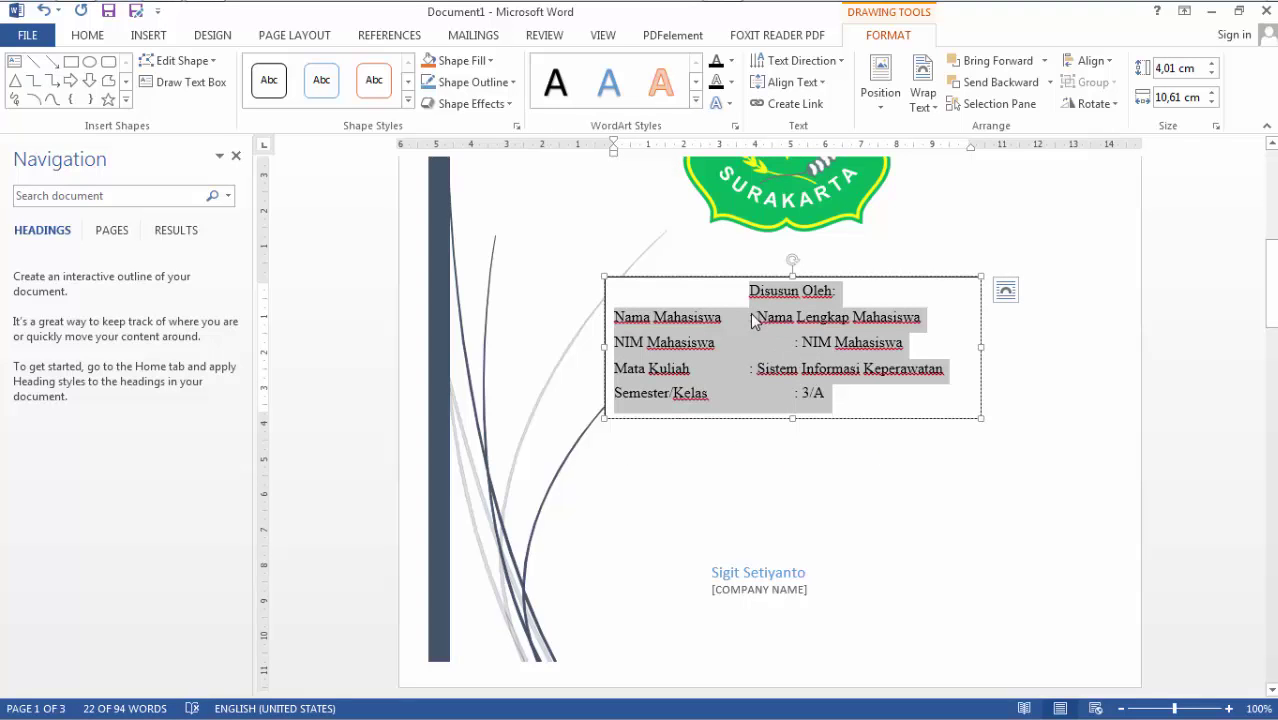
click(791, 337)
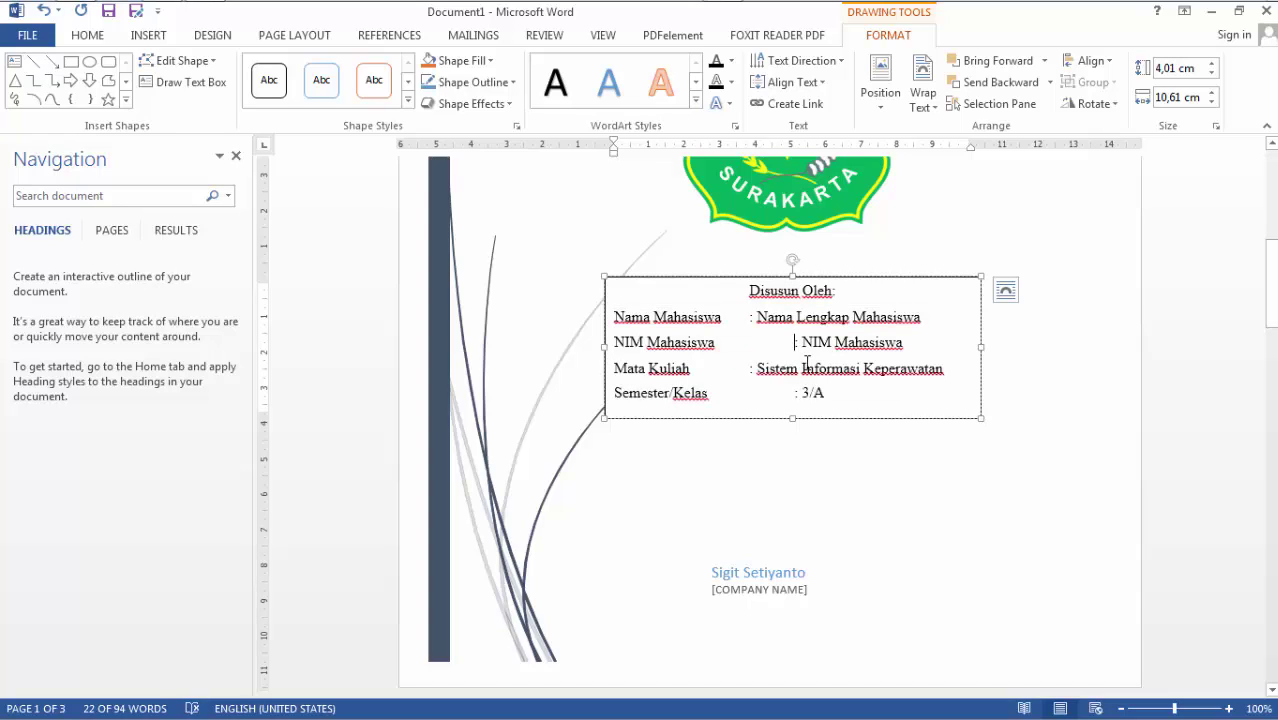
key(BackSpace)
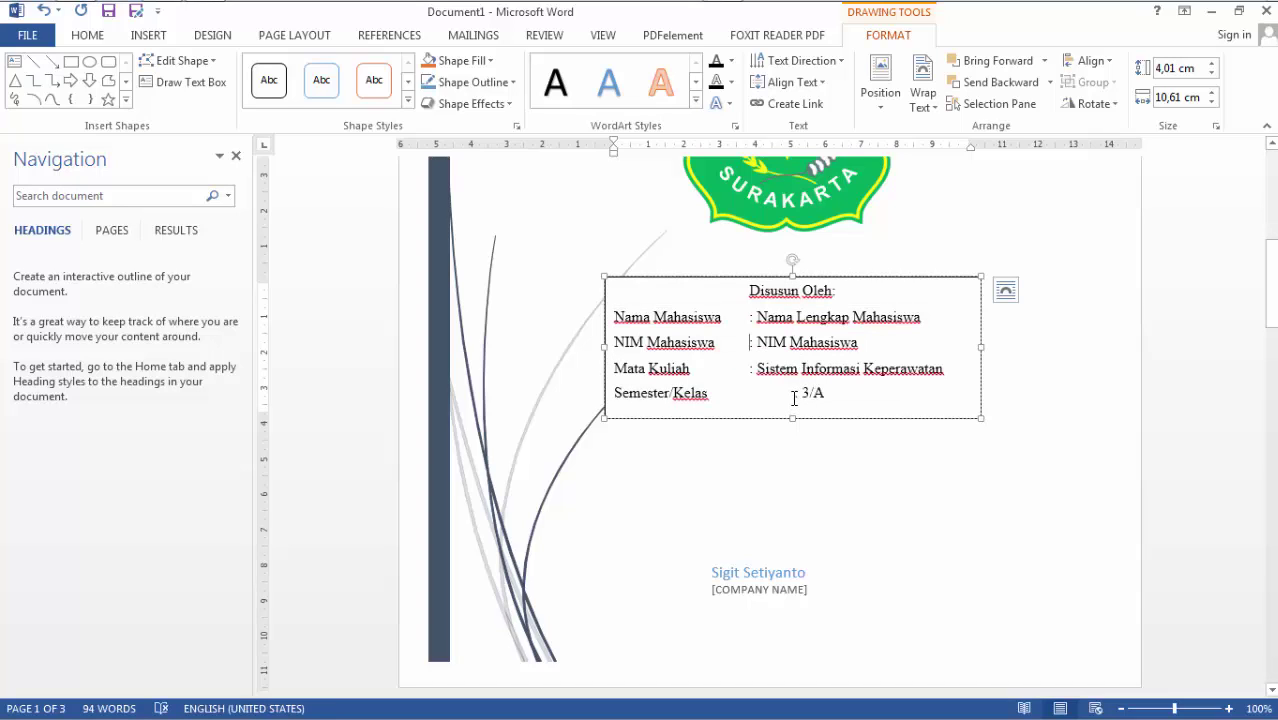
click(794, 397)
key(BackSpace)
drag(894, 283, 900, 284)
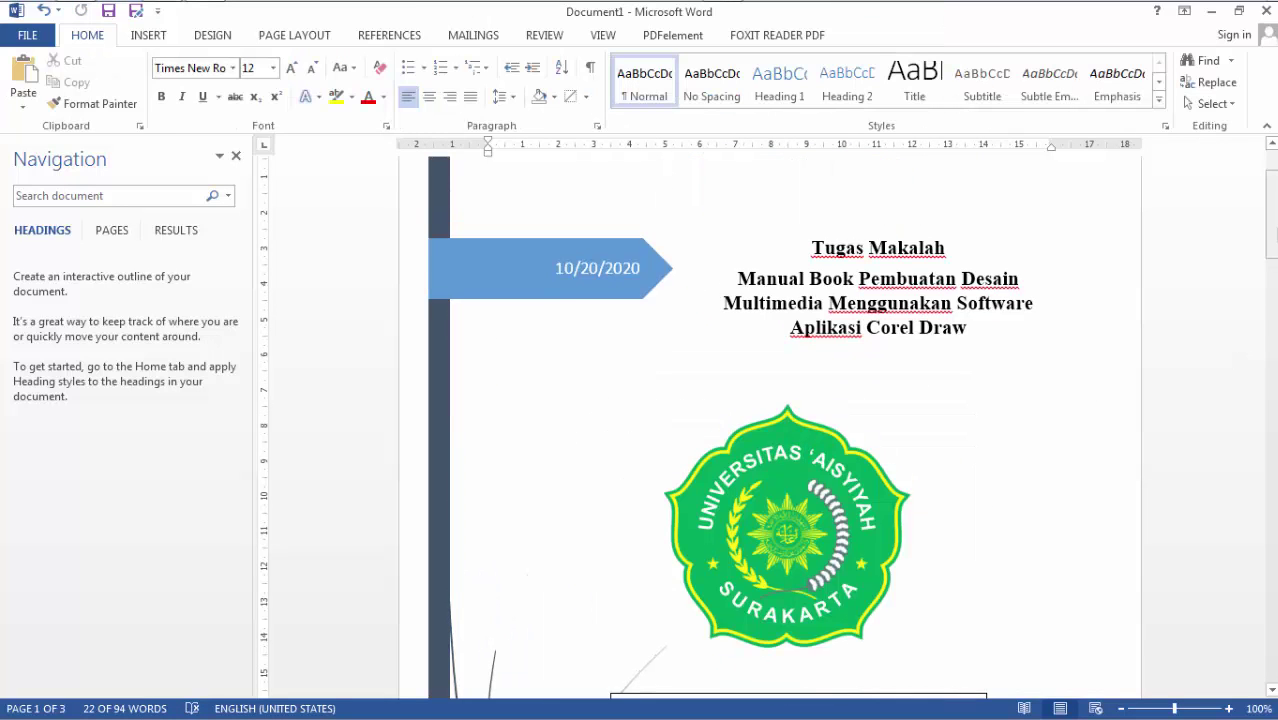
- Replace the company name placeholder with the original cover's lines from "Program Studi SarjanaKeperawatan" to "Tahun 2020-2021", and widen its text box
scroll(800, 500, down, 2)
click(723, 508)
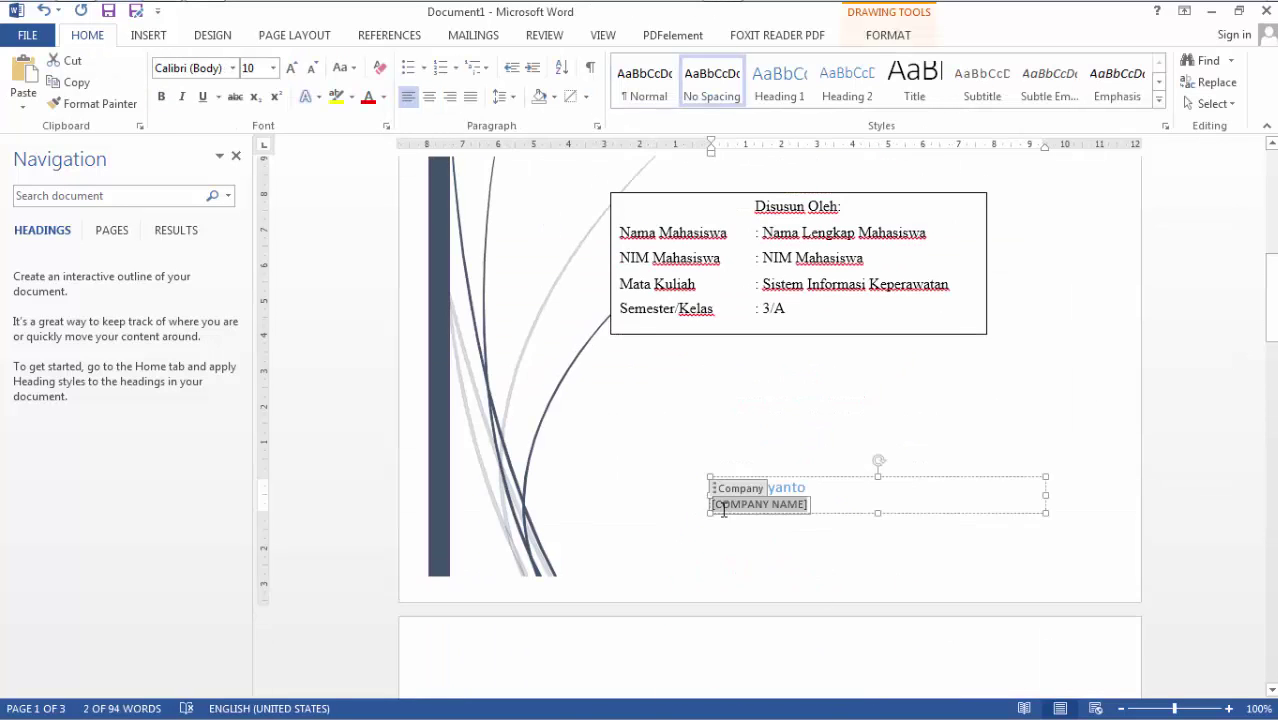
key(ctrl+v)
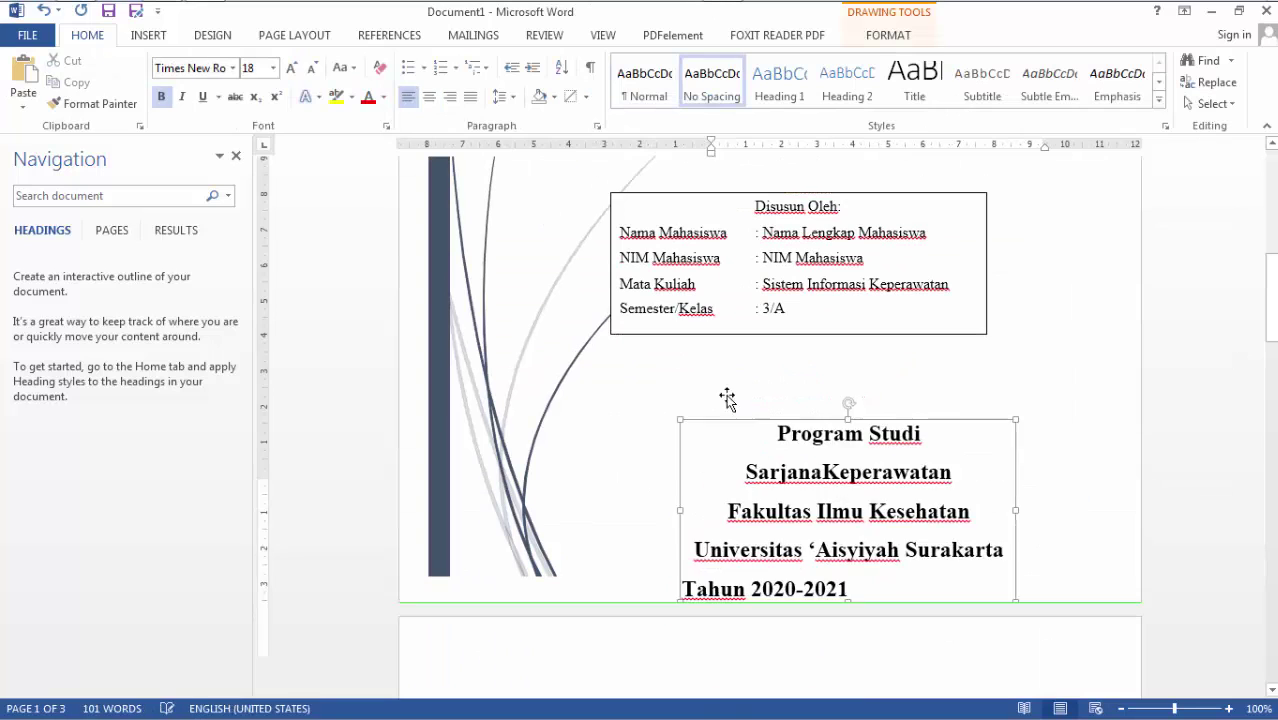
drag(1012, 508, 1069, 487)
scroll(922, 374, up, 5)
click(922, 374)
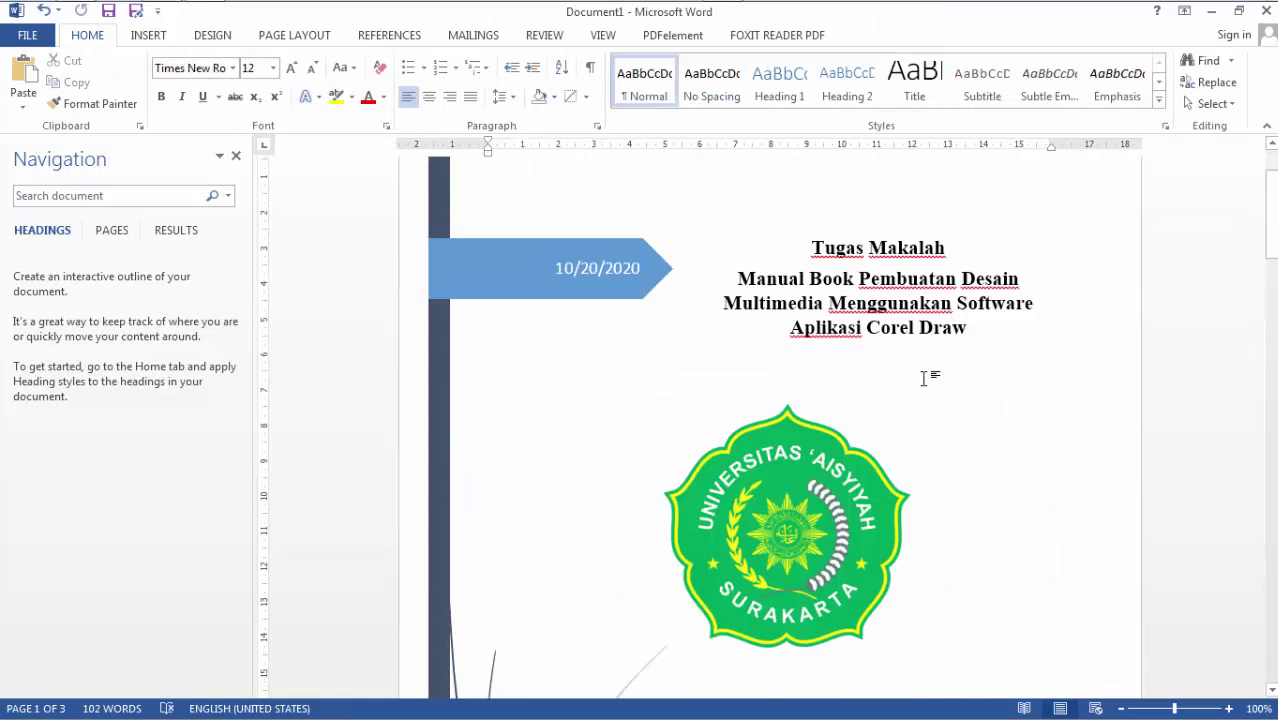
- Remove the outline from the text box holding the student details beneath the university logo, leaving its fill as it is
scroll(1036, 307, down, 4)
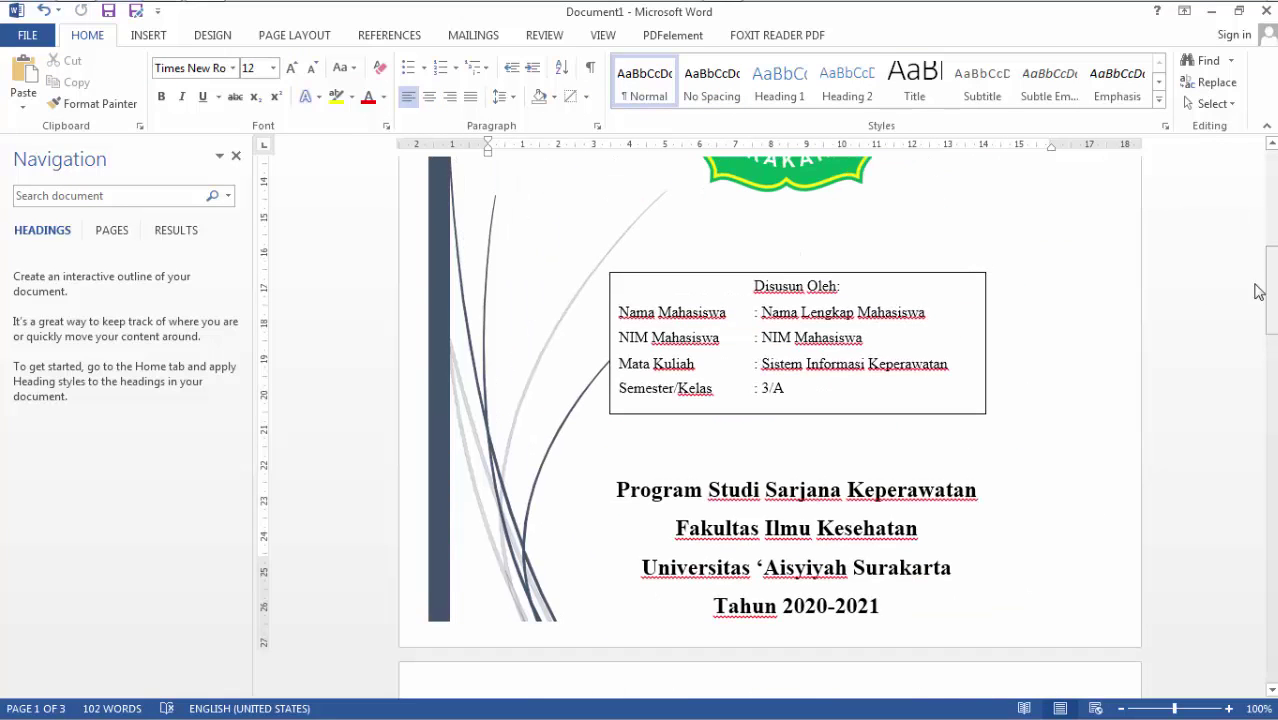
click(977, 273)
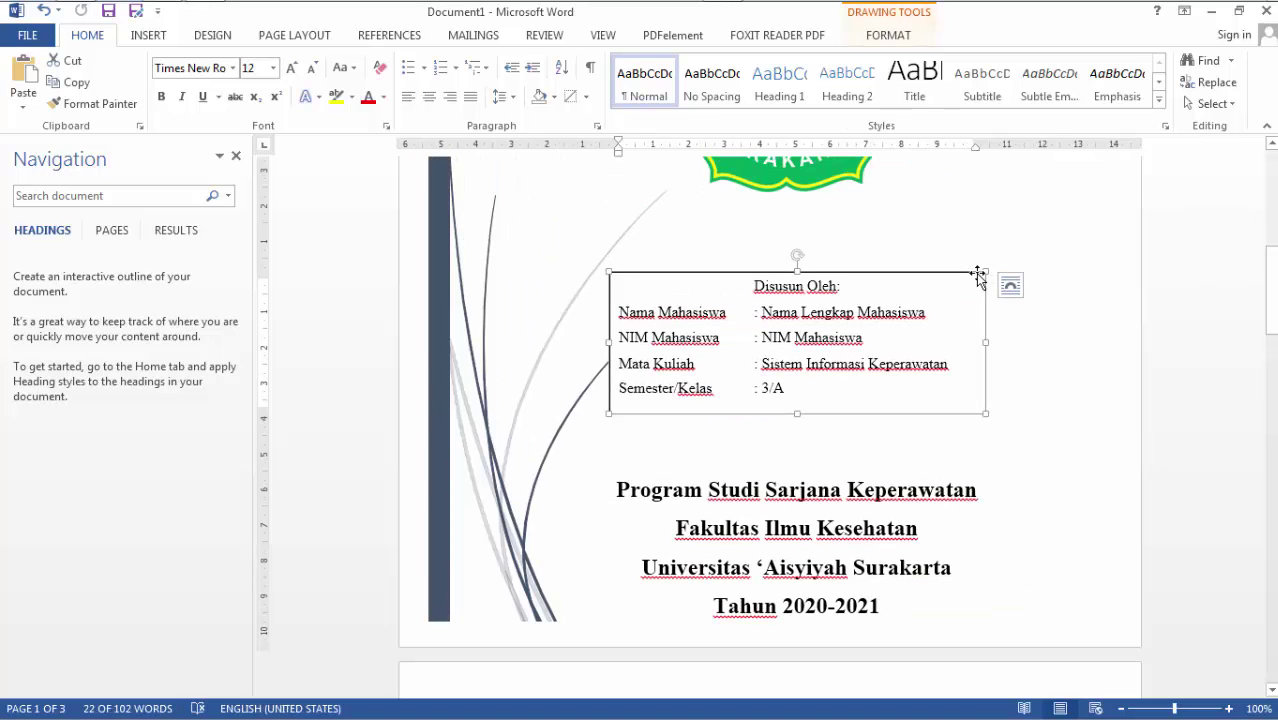
click(889, 35)
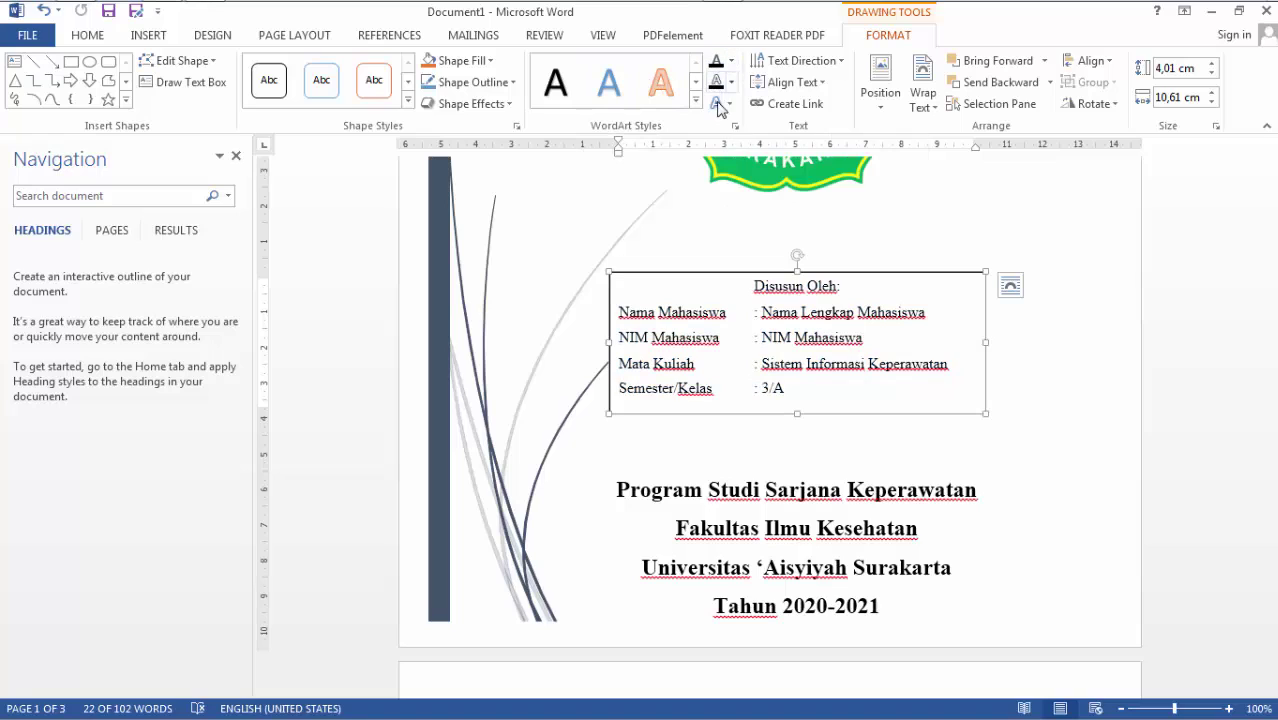
click(481, 66)
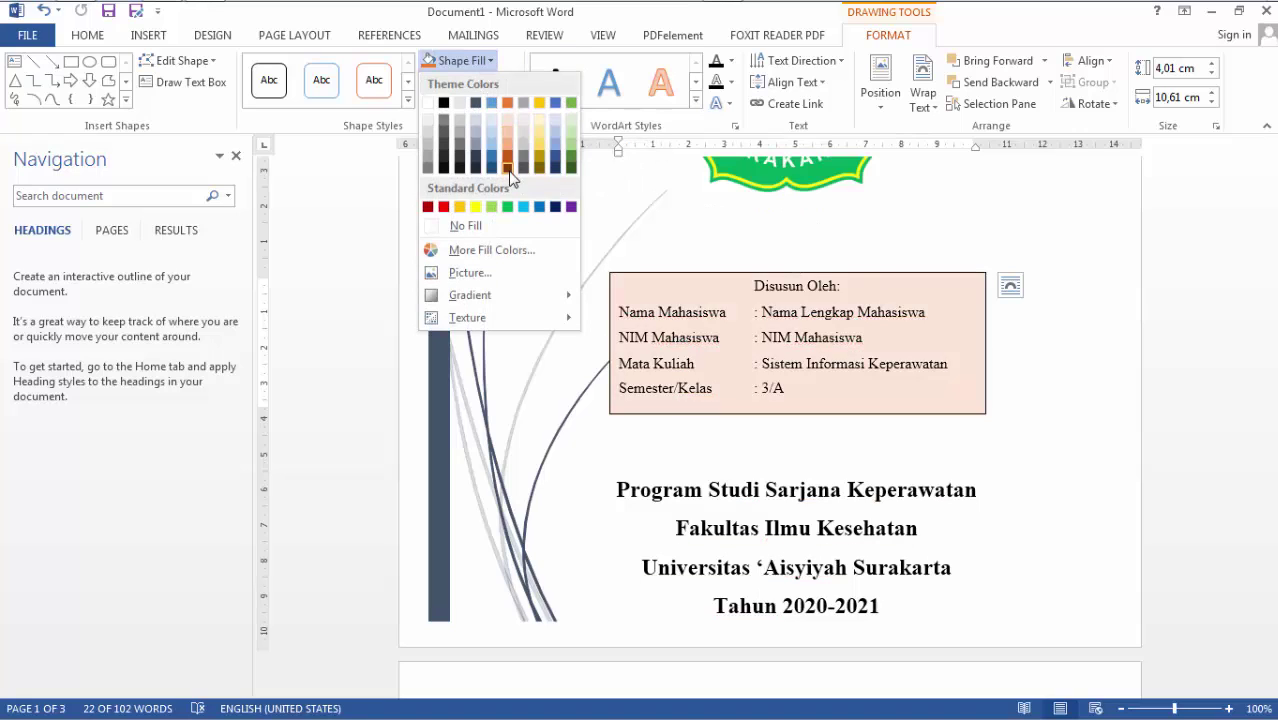
click(677, 131)
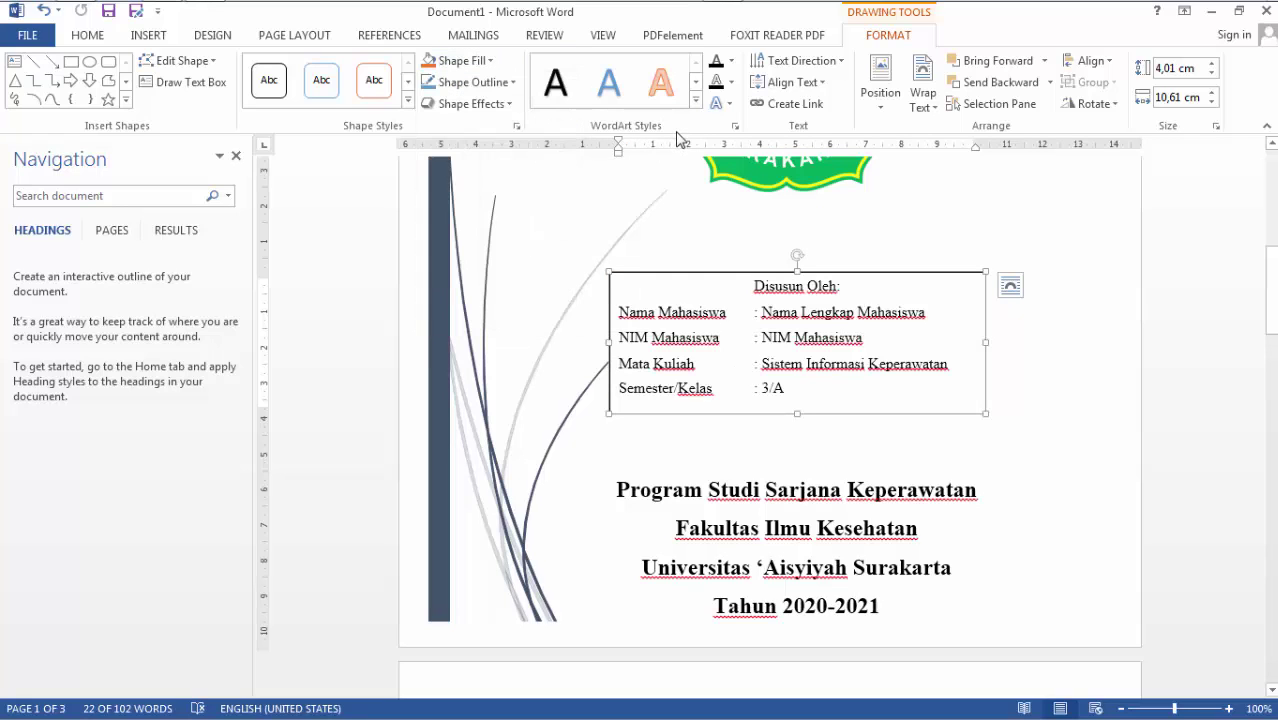
click(508, 88)
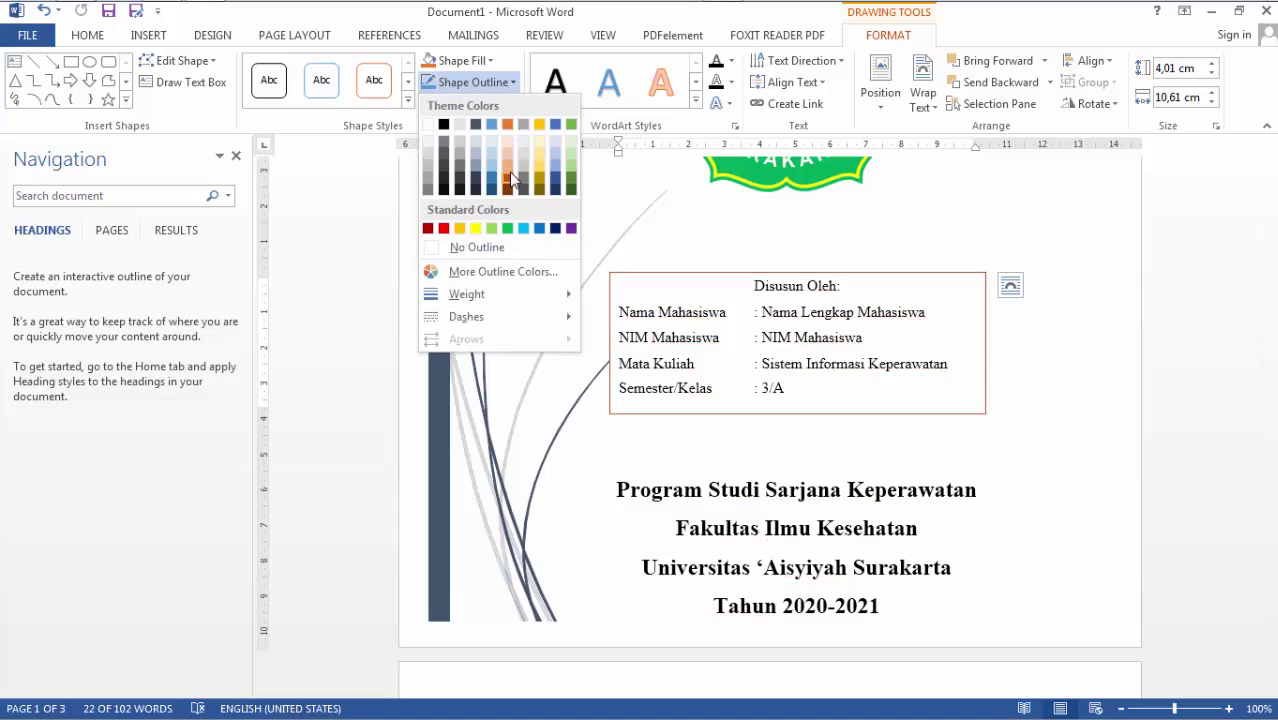
click(506, 247)
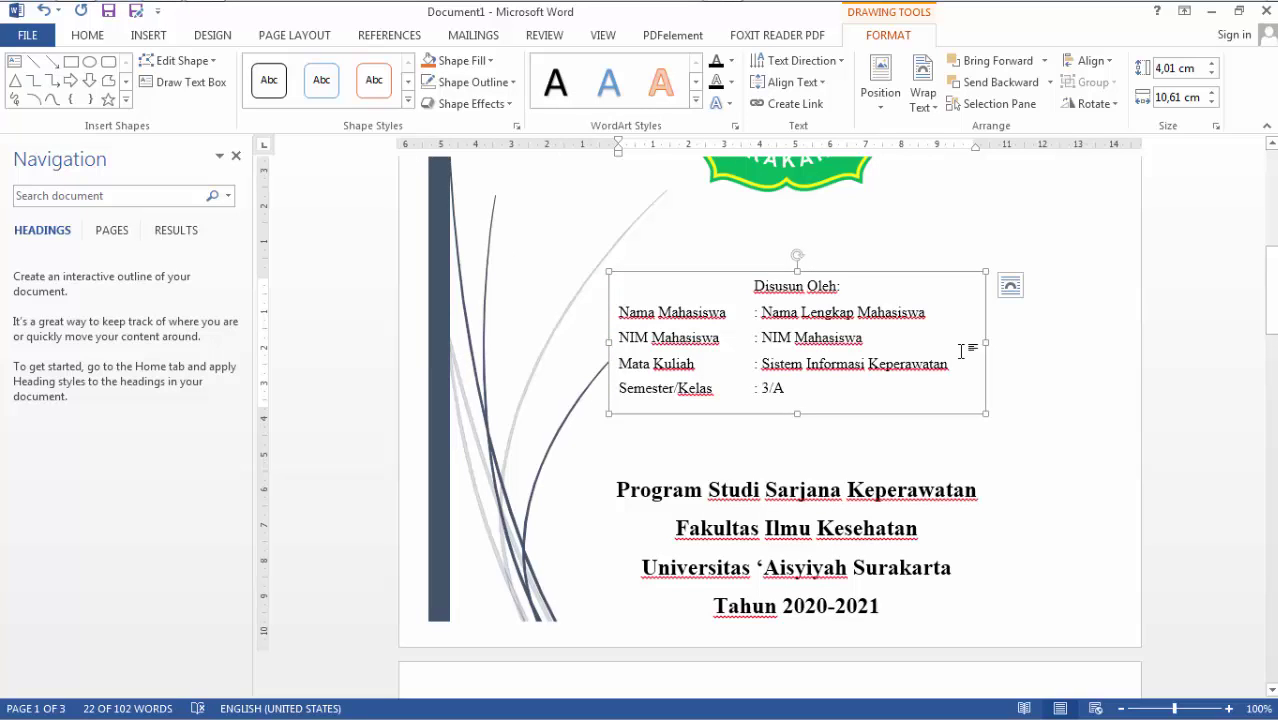
click(919, 442)
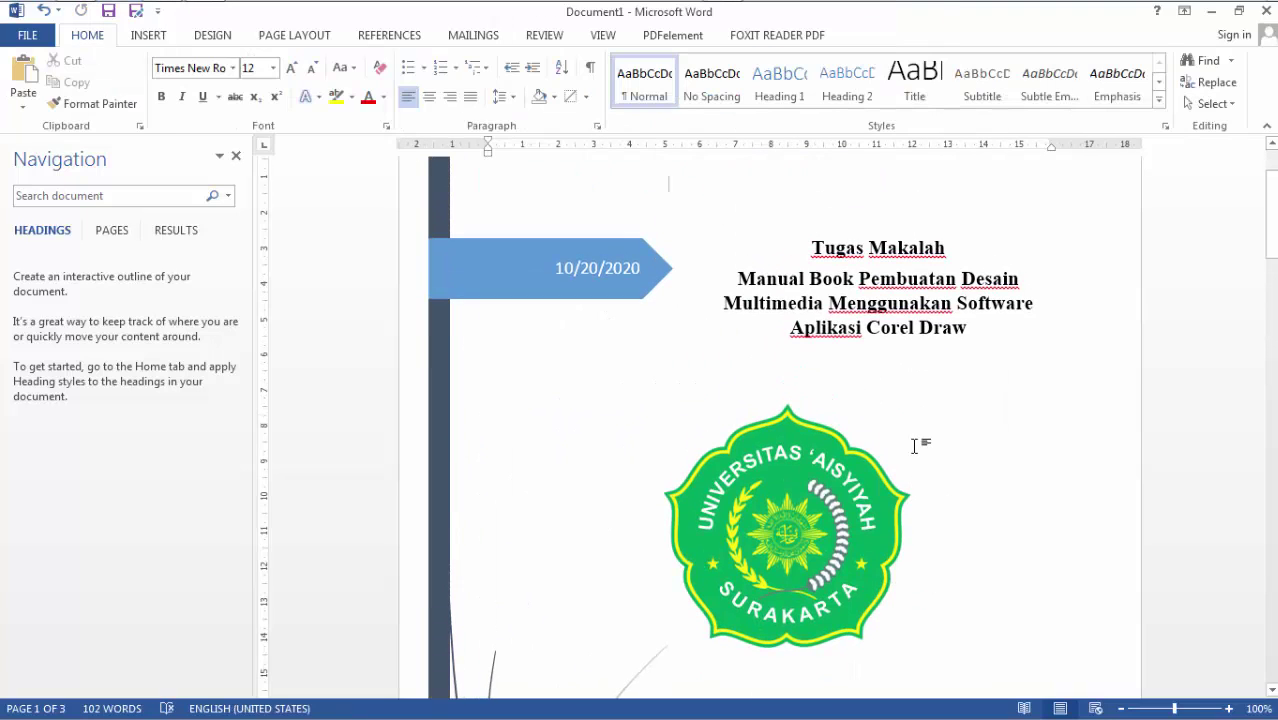